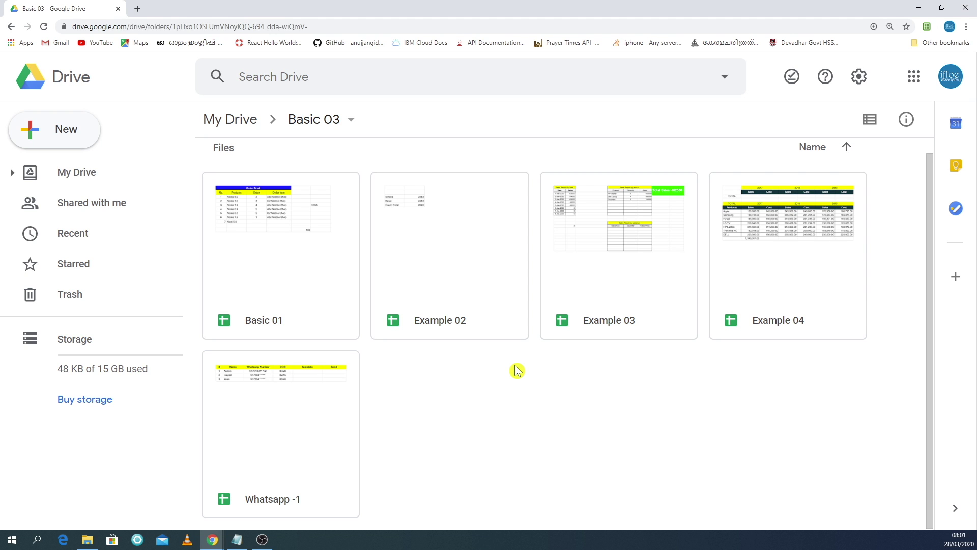
Open the Whatsapp -1 spreadsheet in the Basic 03 Drive folder.
double_click(287, 396)
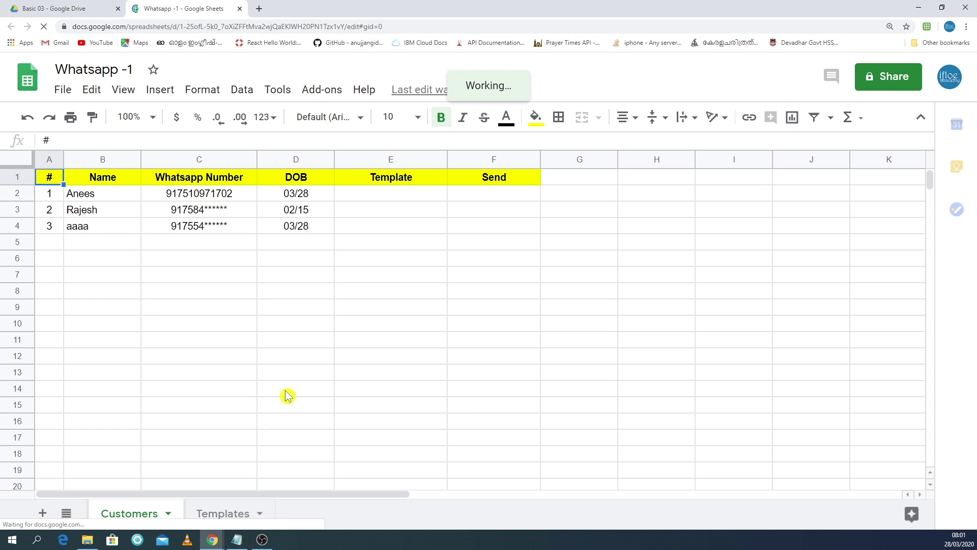
Select rows 1–4 of the #, Name, Whatsapp Number, DOB and Template columns.
click(288, 308)
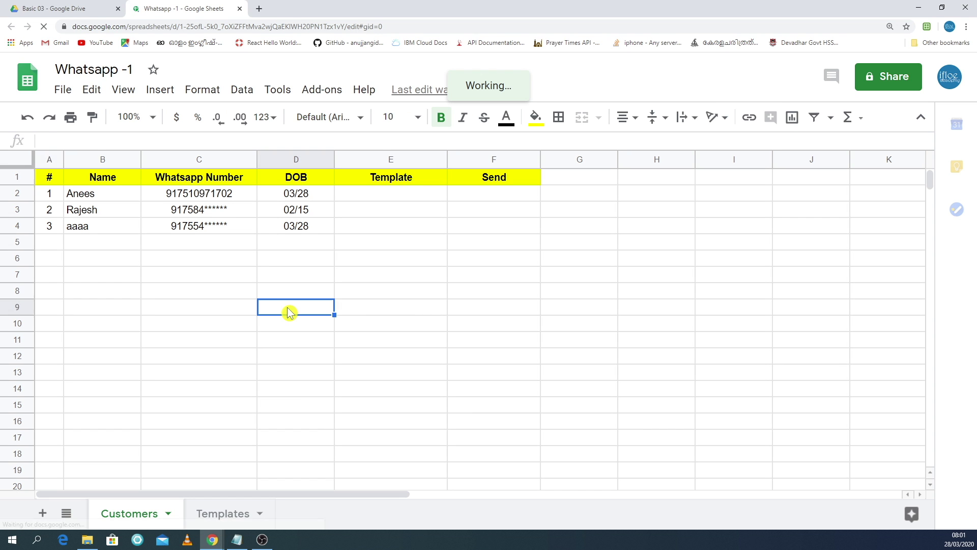
click(80, 179)
drag(49, 178, 54, 234)
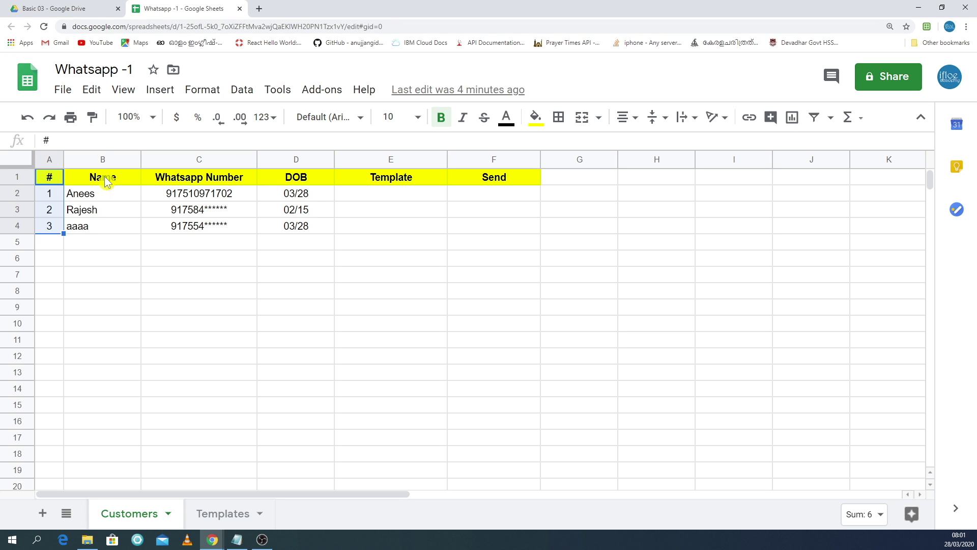
drag(107, 182, 114, 236)
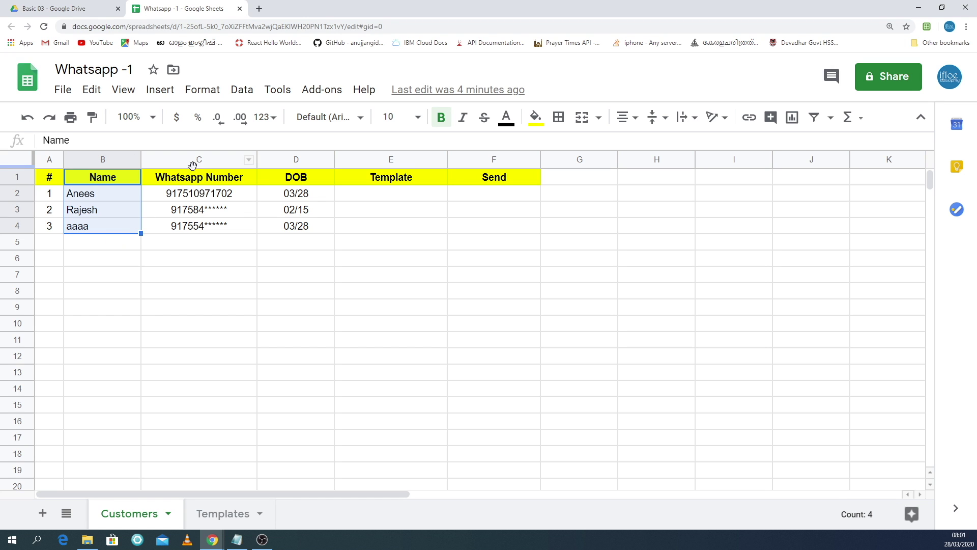
drag(199, 178, 202, 227)
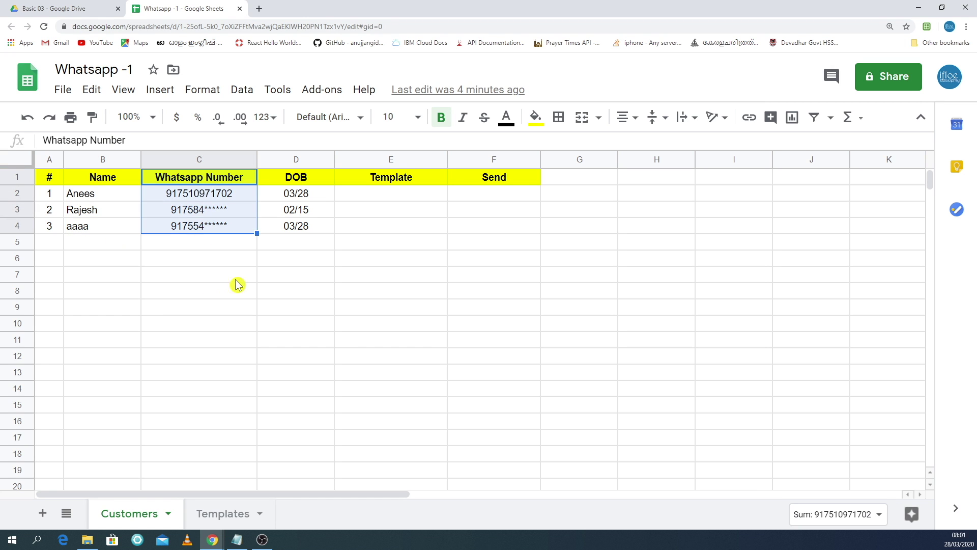
drag(304, 179, 315, 225)
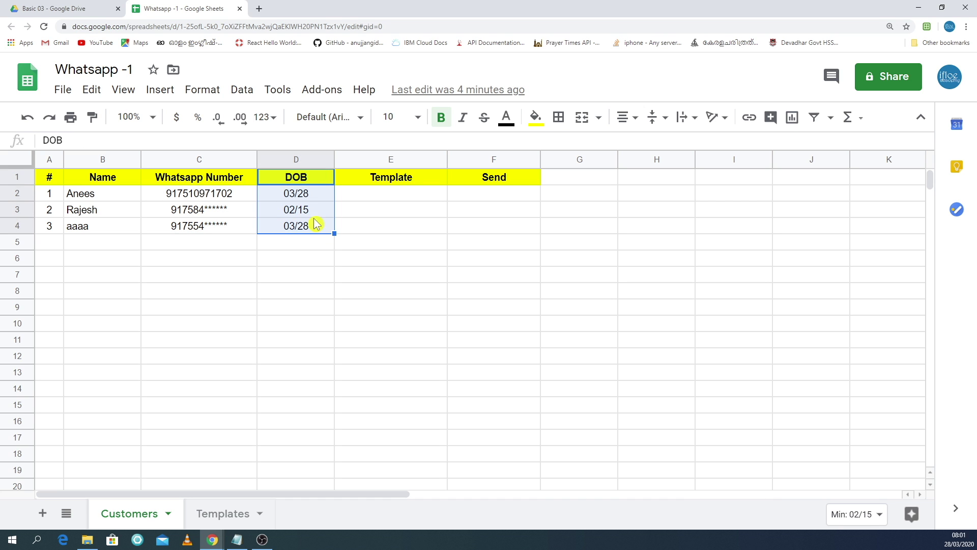
drag(408, 177, 414, 228)
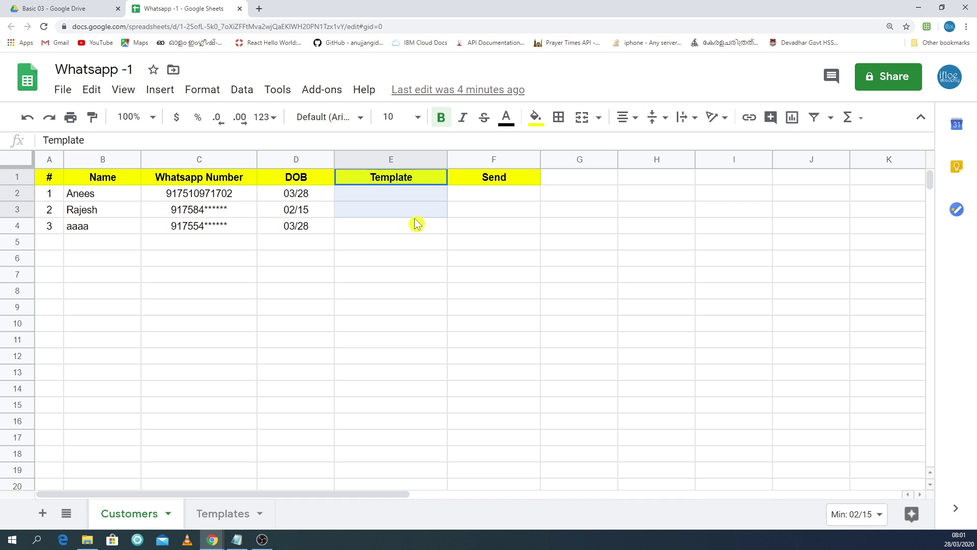
Rename the E1 header from Template to Templates, then go to the Templates sheet.
double_click(425, 178)
text(s)
click(471, 182)
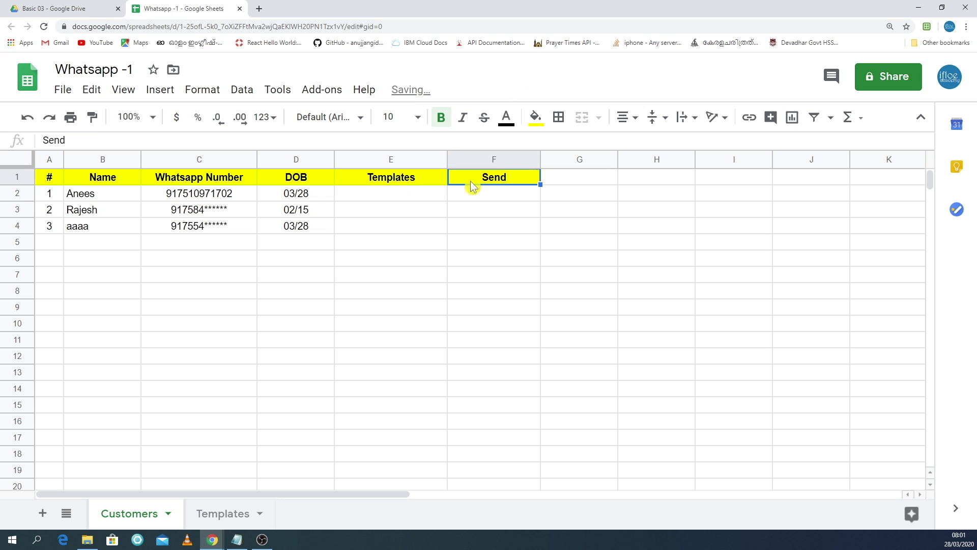
click(586, 176)
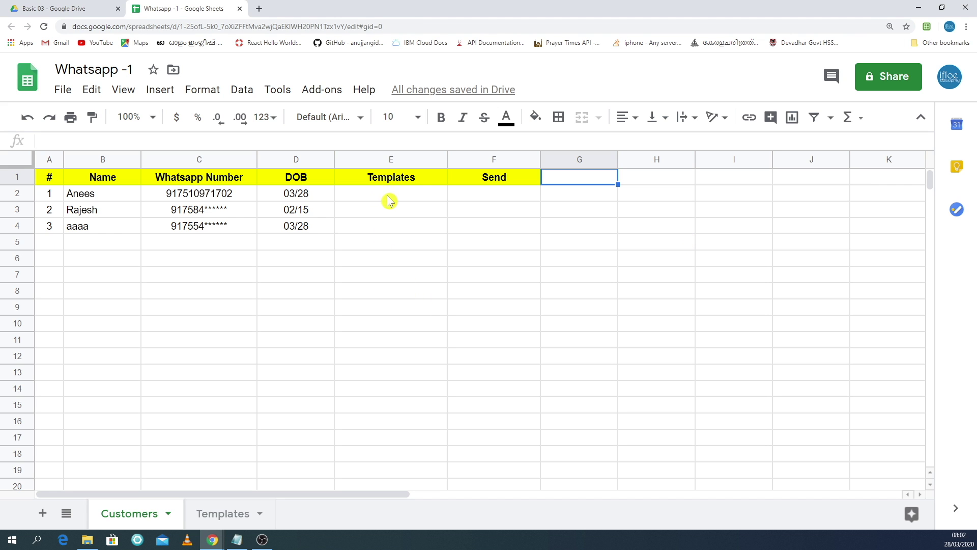
click(403, 198)
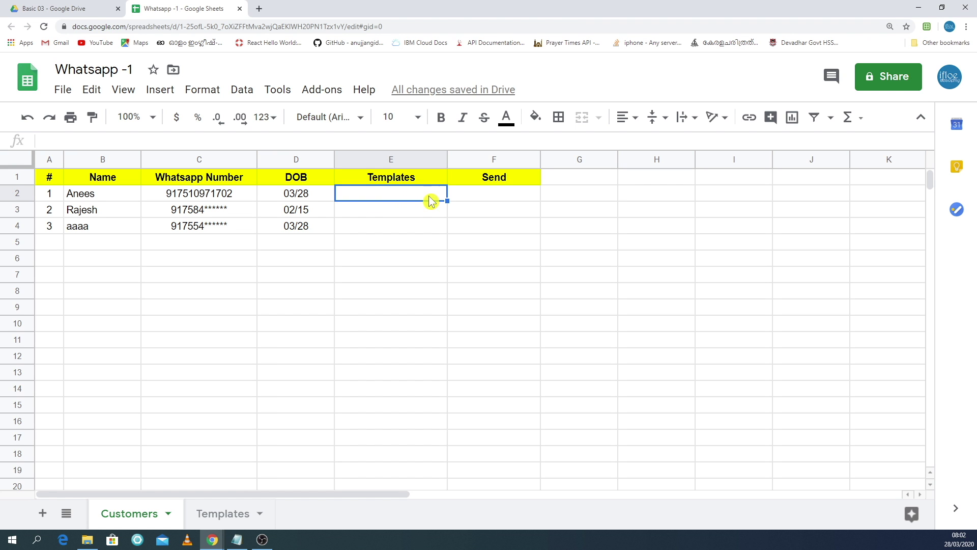
click(210, 514)
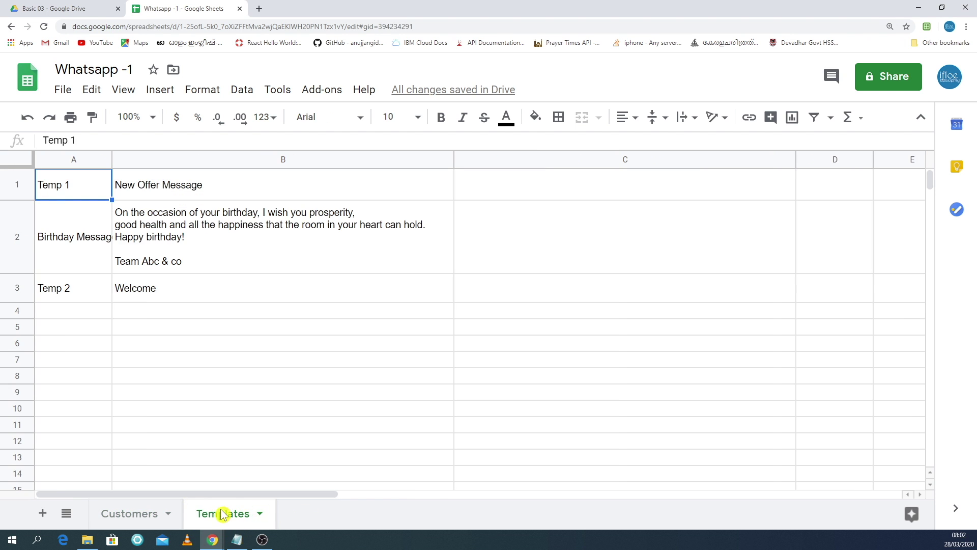
Add a blank Sheet3 and then delete it again.
click(43, 515)
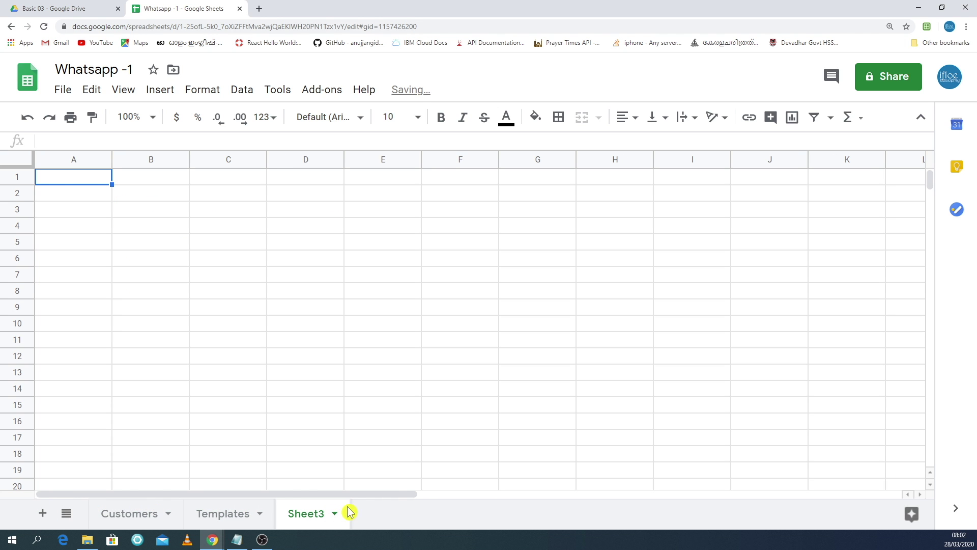
click(335, 513)
click(344, 248)
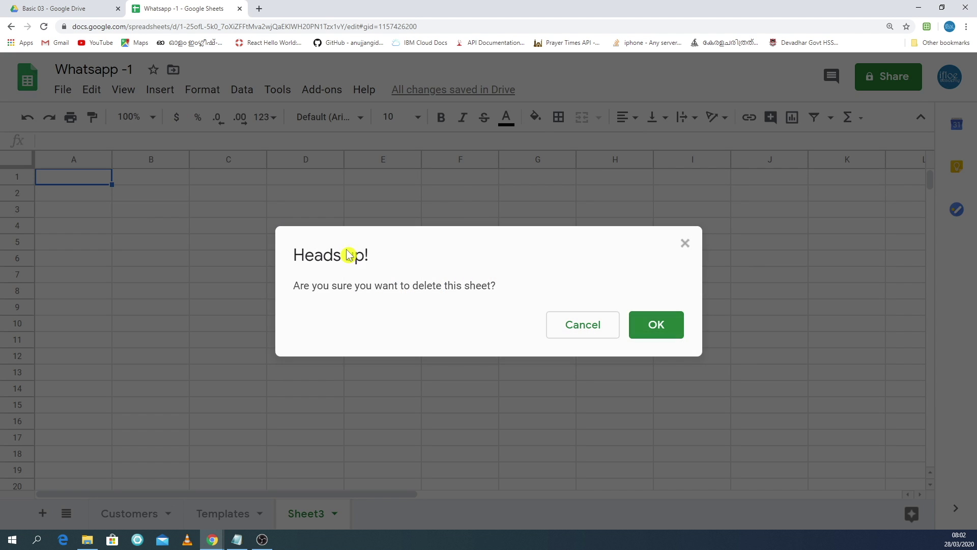
click(643, 332)
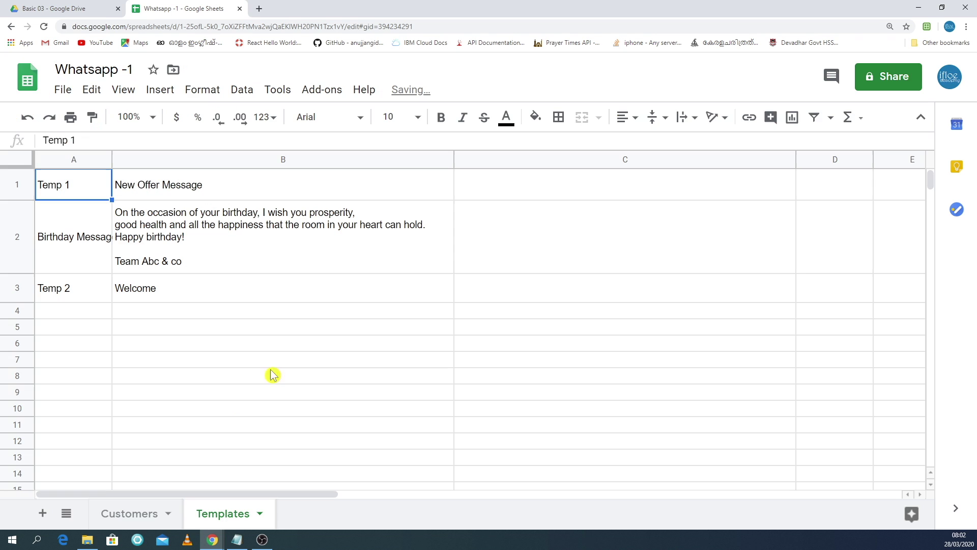
Widen column A so 'Birthday Message' fits, then return to Customers.
click(102, 211)
drag(77, 188, 199, 189)
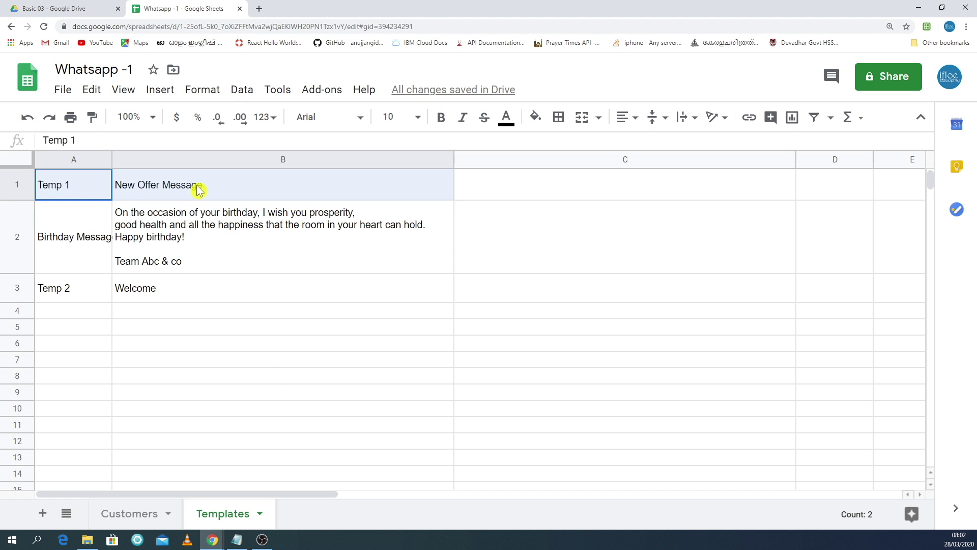
click(87, 253)
drag(113, 158, 131, 159)
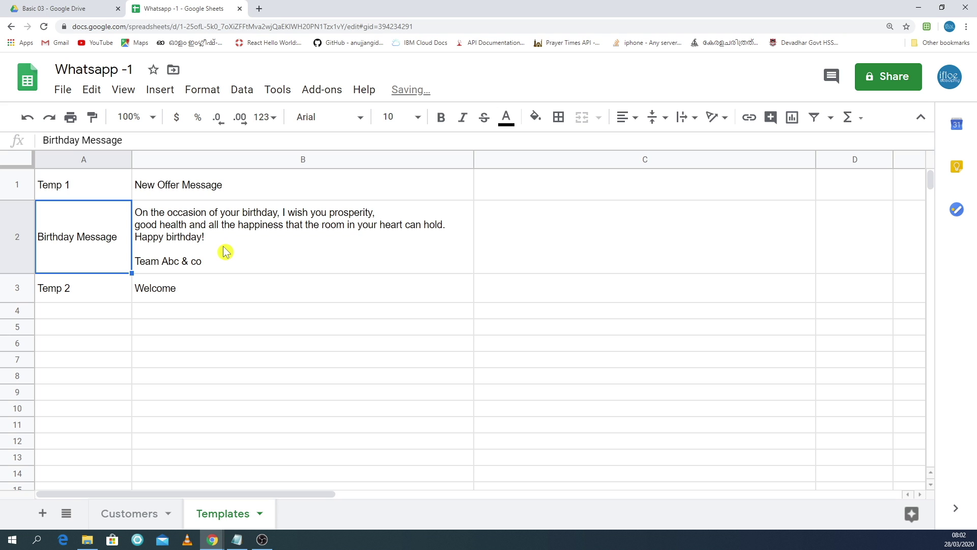
click(104, 301)
click(186, 297)
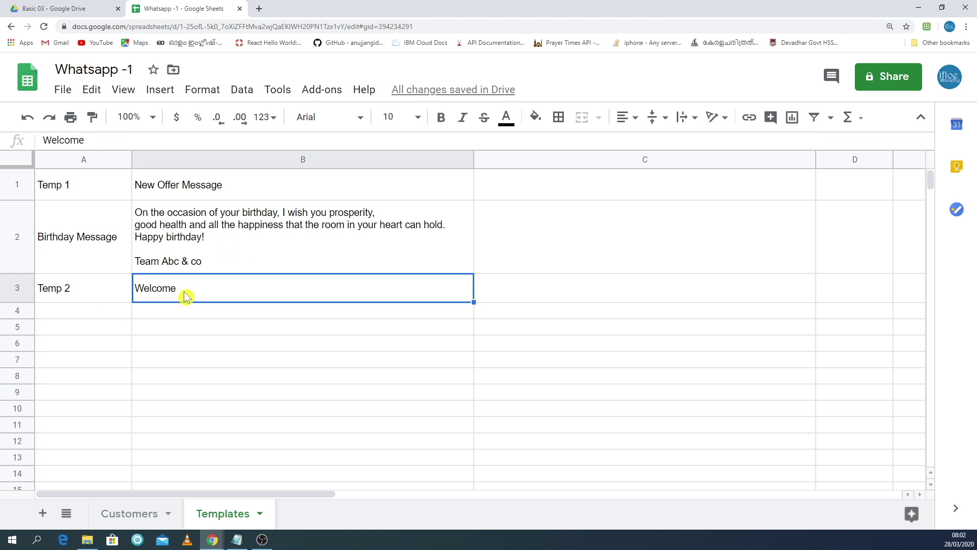
click(120, 312)
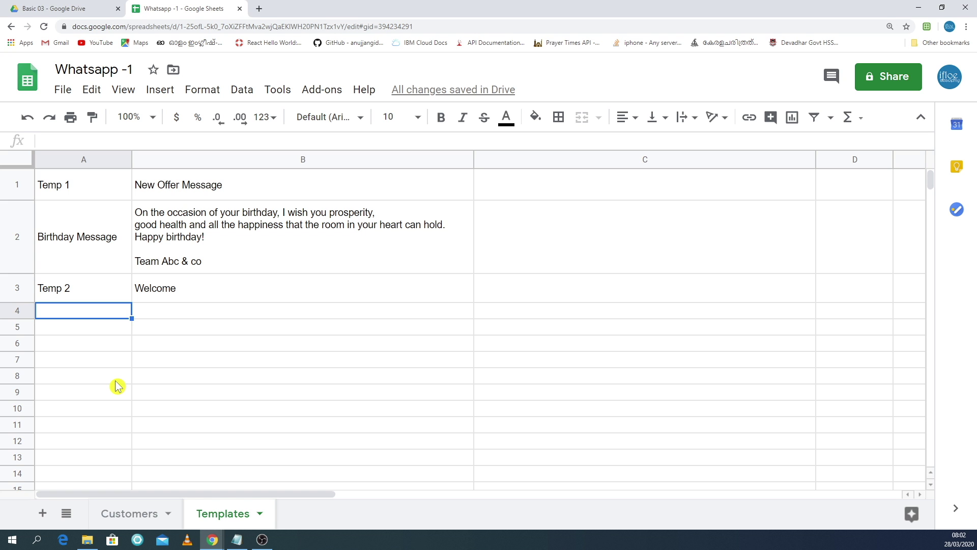
click(133, 516)
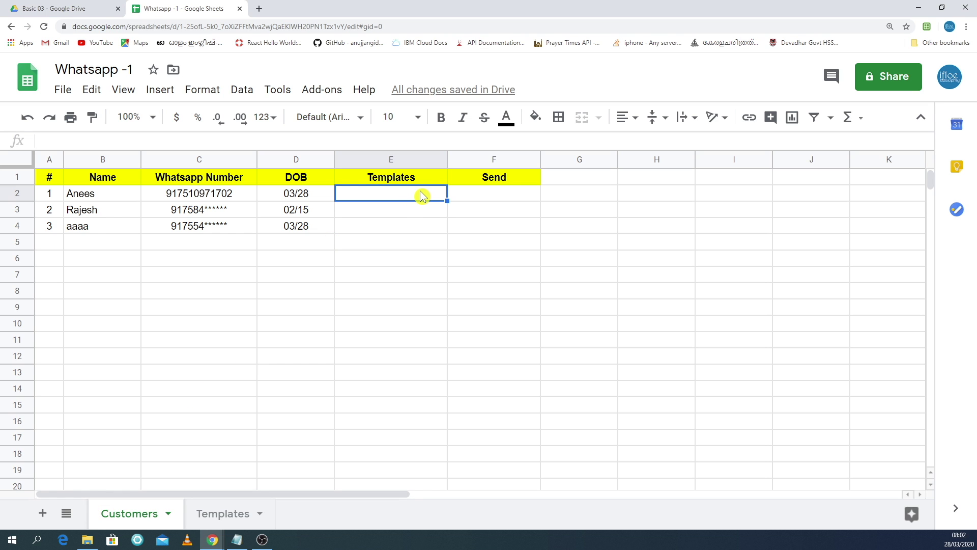
Start a data validation rule applied to the range Customers!E2:E.
click(239, 91)
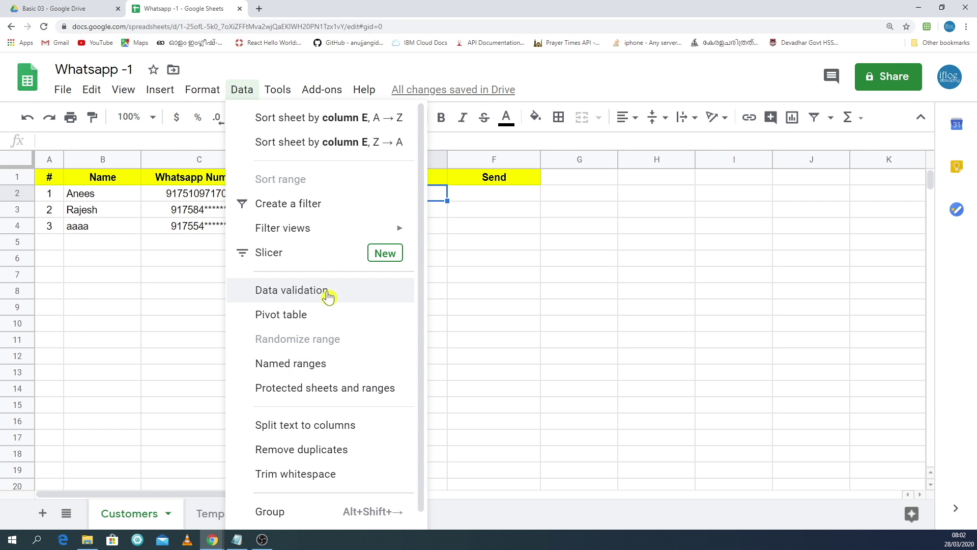
click(309, 295)
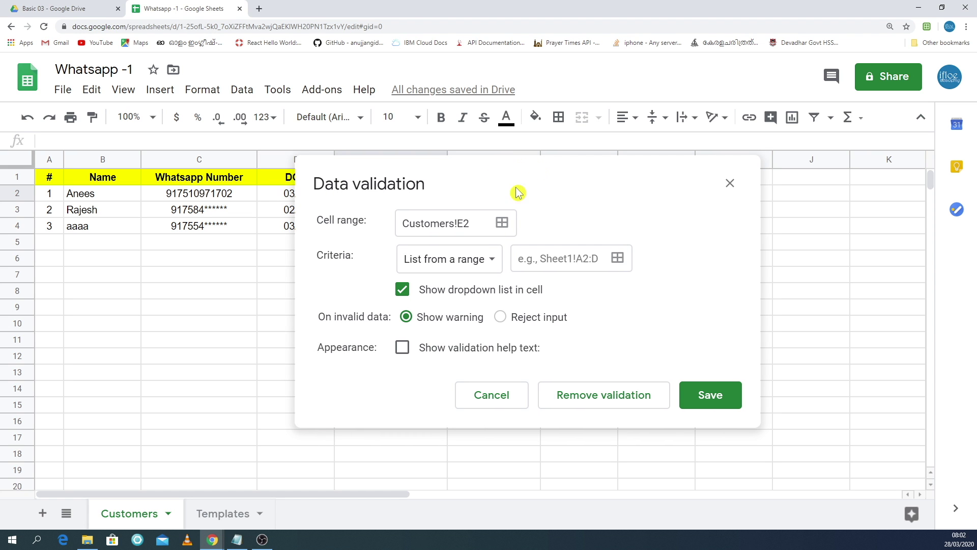
mouse_move(448, 182)
mouse_down()
mouse_move(562, 174)
mouse_move(570, 186)
mouse_up()
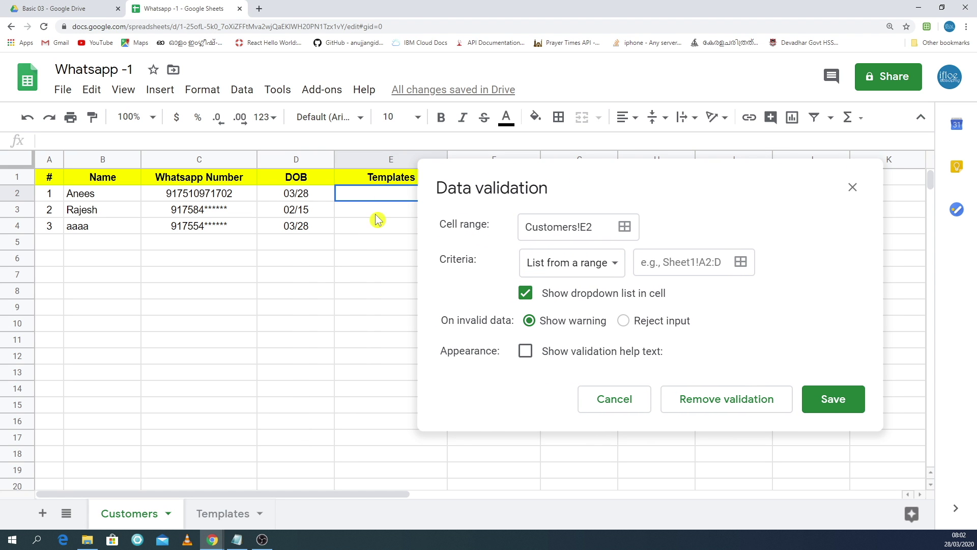
click(597, 230)
text(:E)
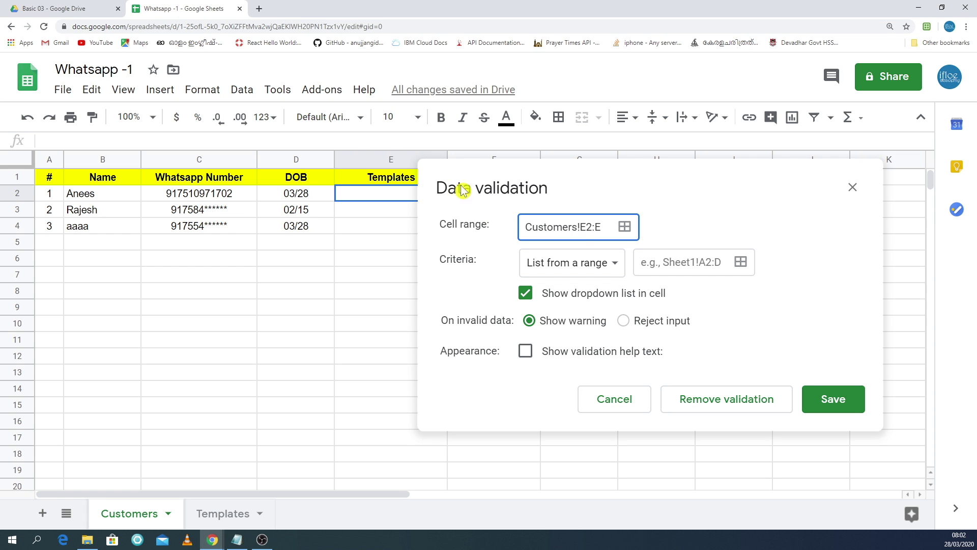
click(366, 158)
click(376, 183)
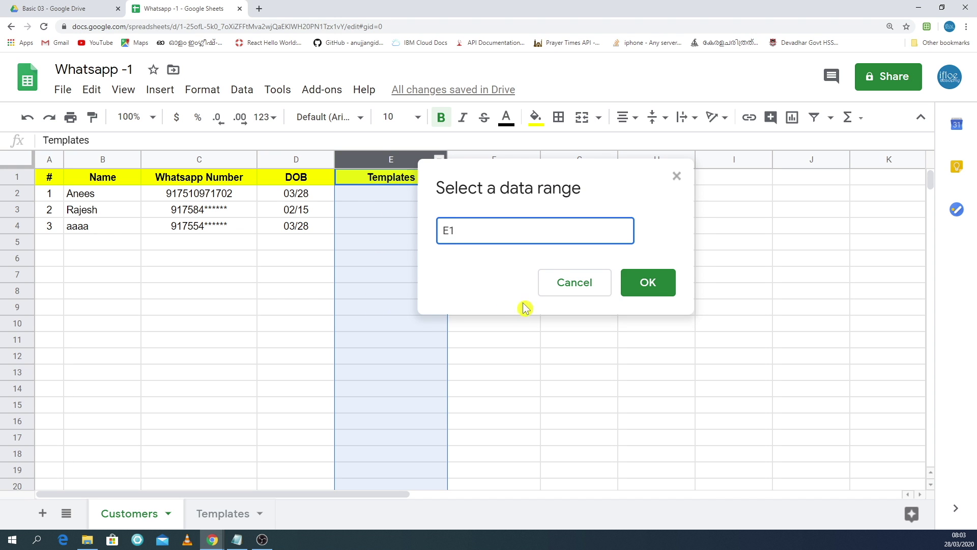
click(559, 291)
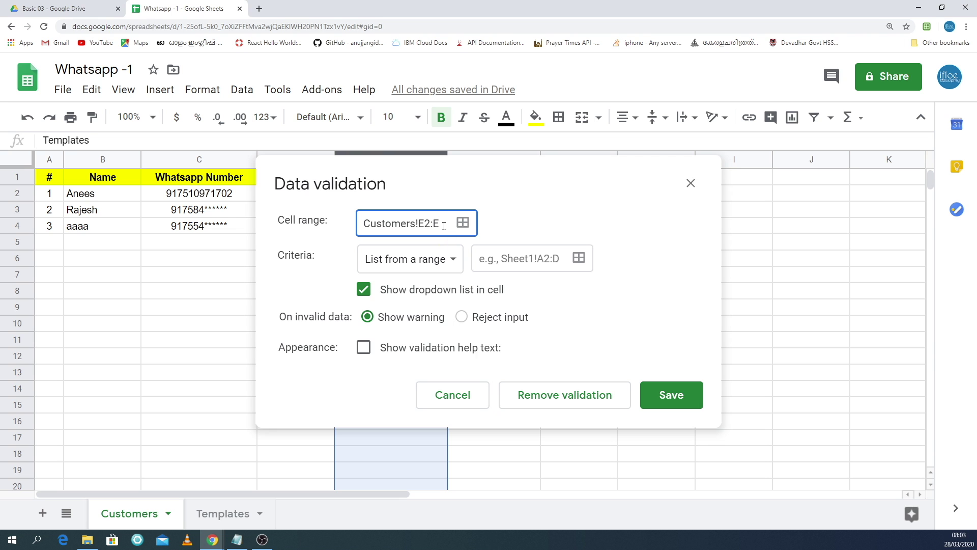
Set the dropdown list source to Templates!A1:A and save the rule.
drag(447, 174, 610, 179)
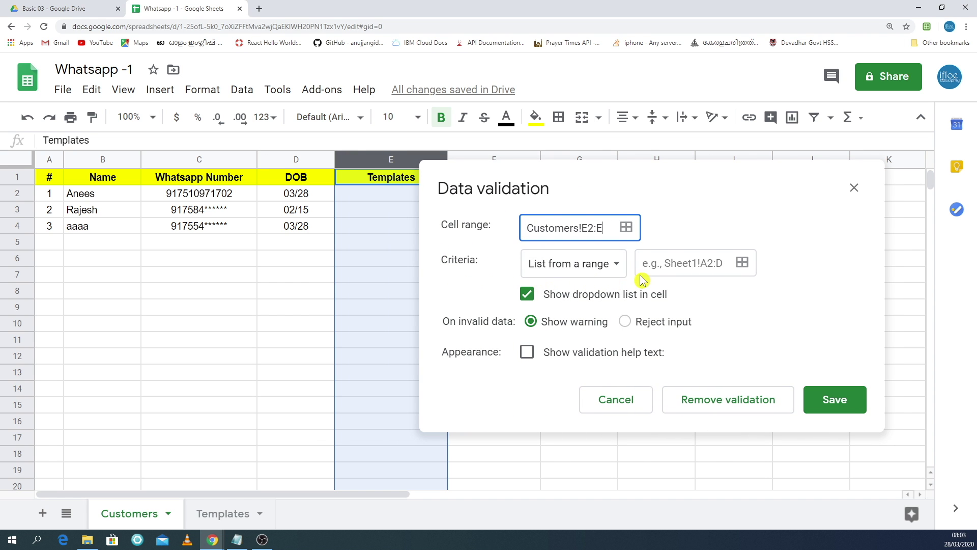
click(692, 262)
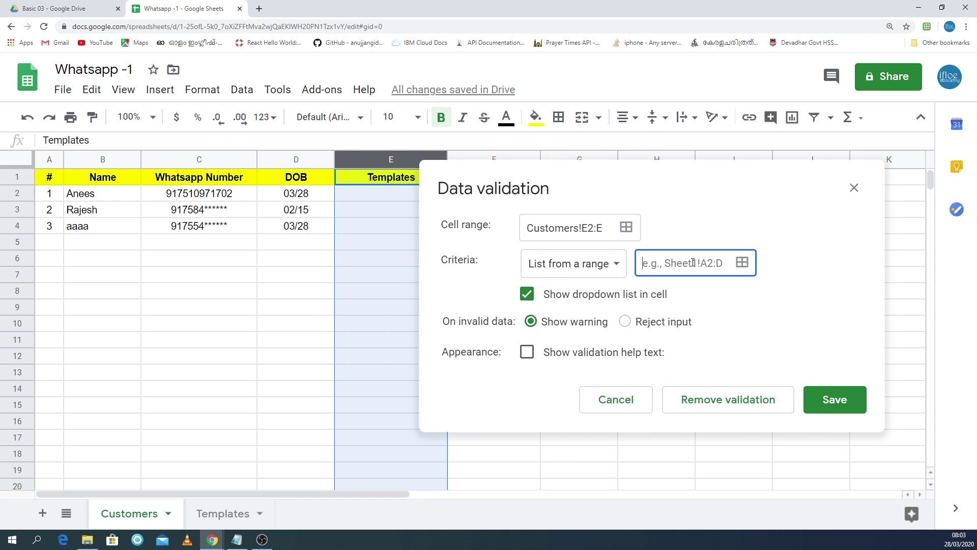
click(742, 263)
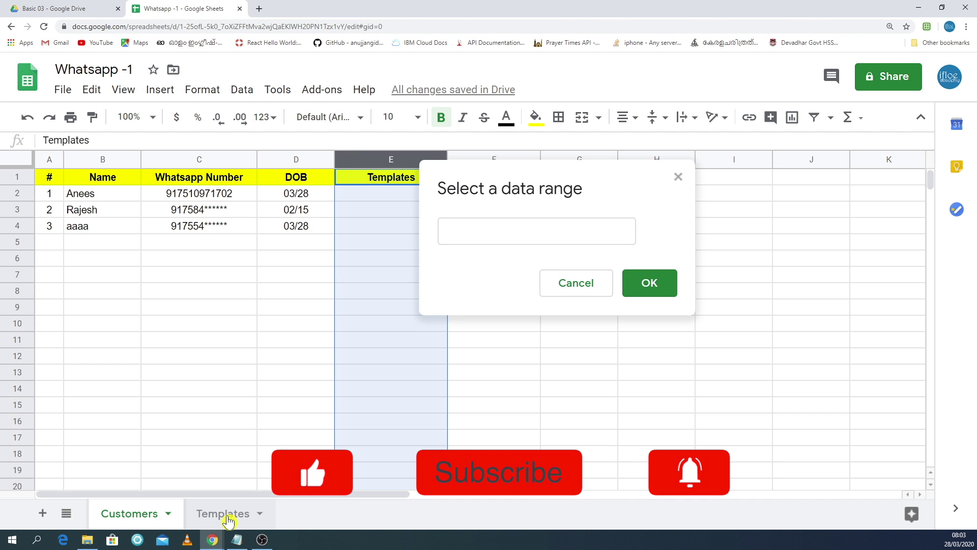
click(227, 515)
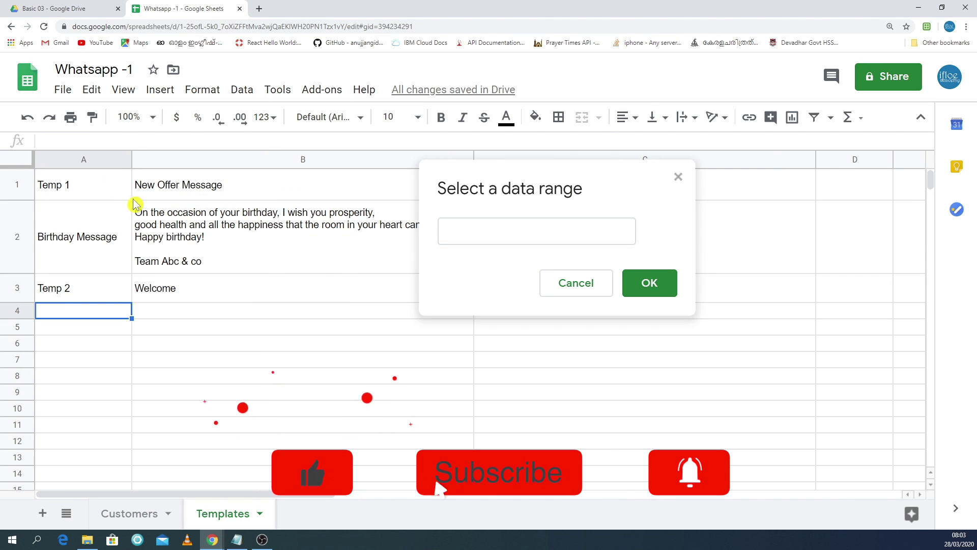
drag(98, 192, 109, 293)
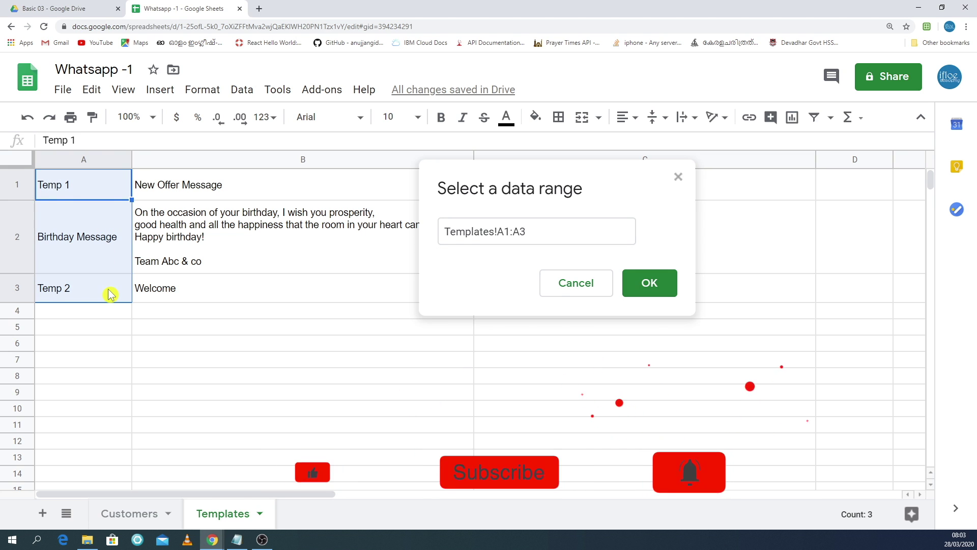
click(523, 232)
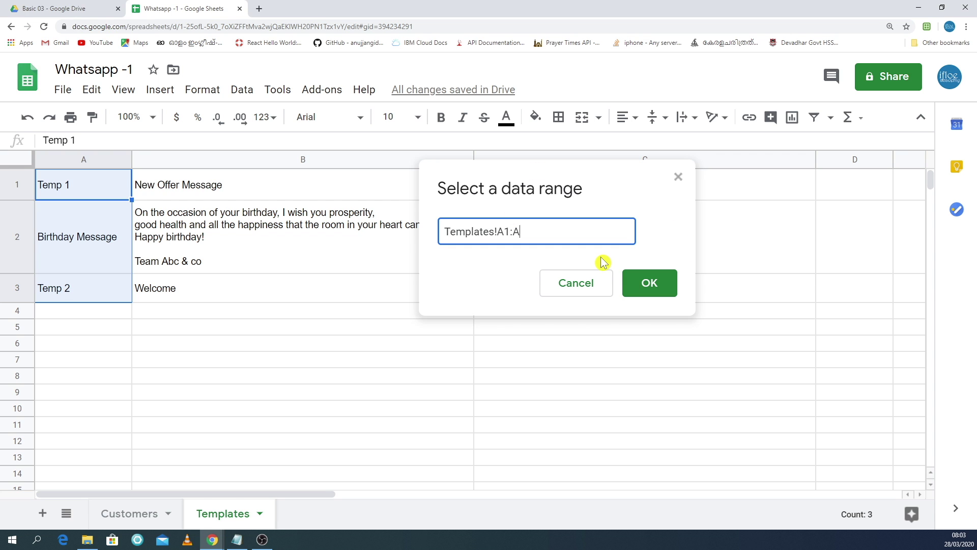
click(653, 288)
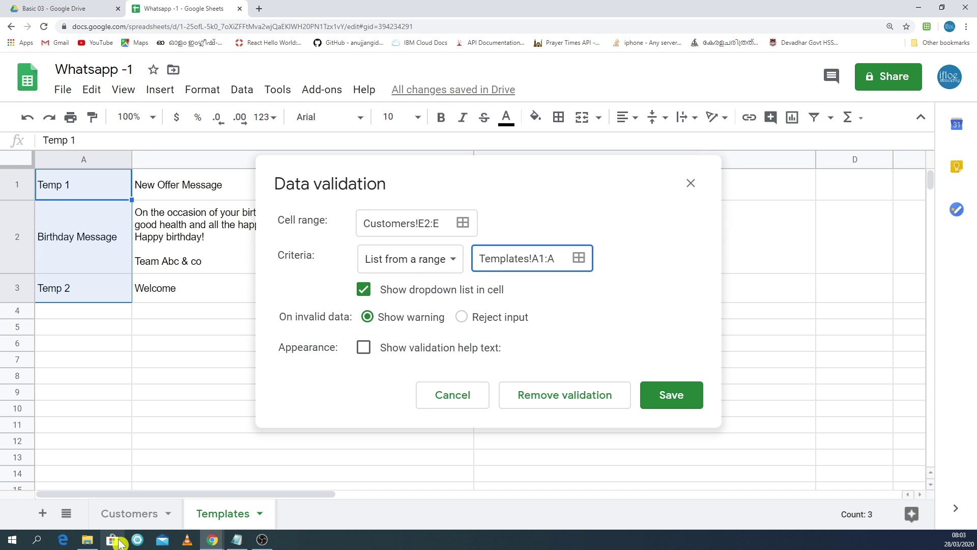
click(127, 515)
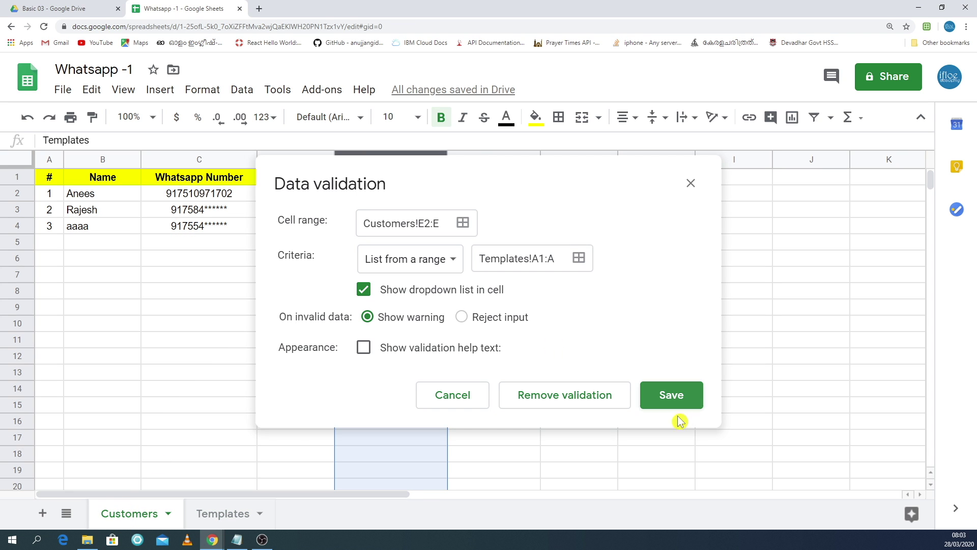
click(682, 400)
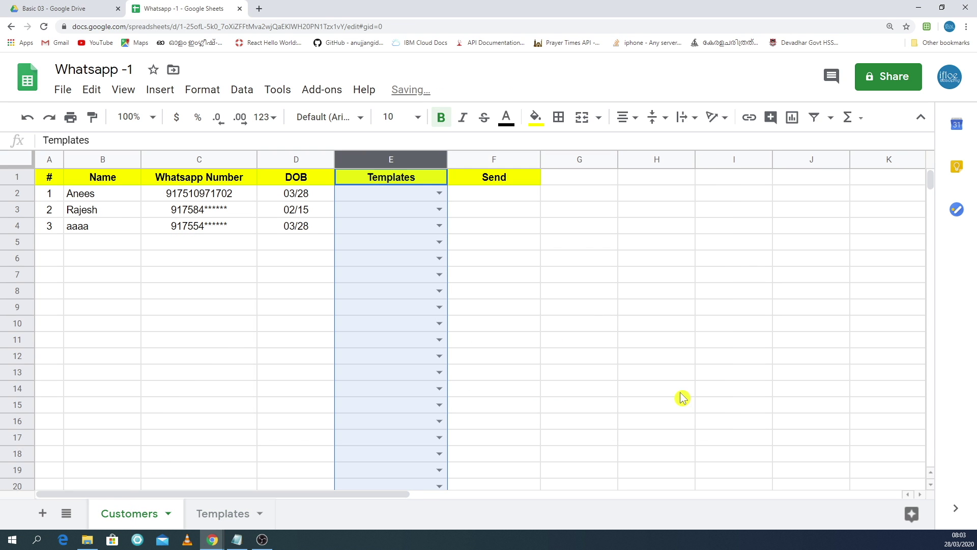
Test E2's dropdown of template names, closing it without choosing.
click(450, 209)
click(439, 193)
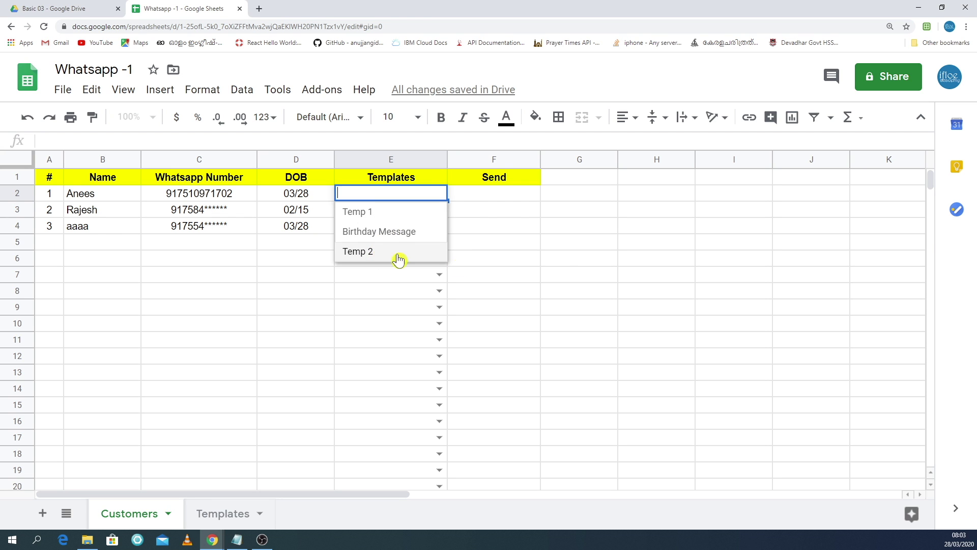
click(514, 277)
On the Templates sheet, make row 4 taller and enter 'Template 3' in A4.
click(226, 514)
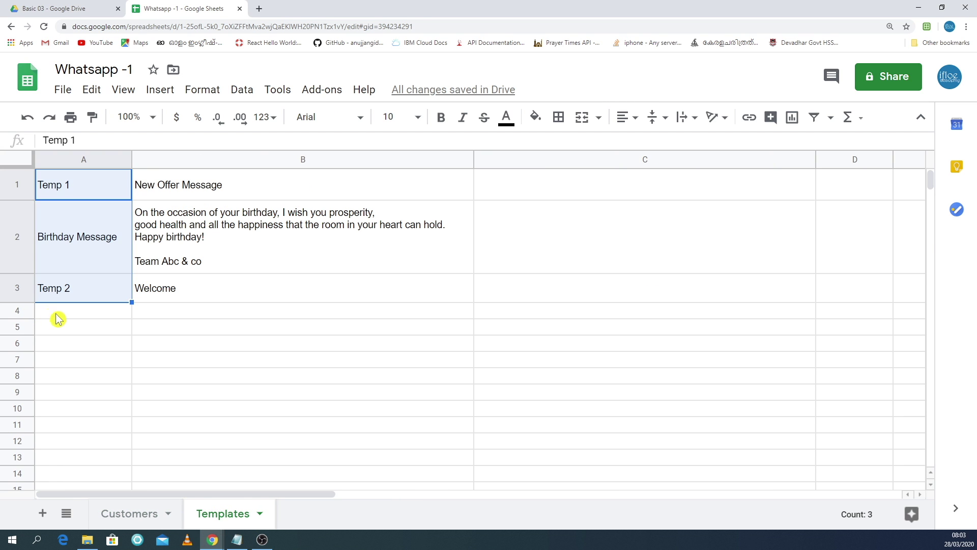
click(61, 311)
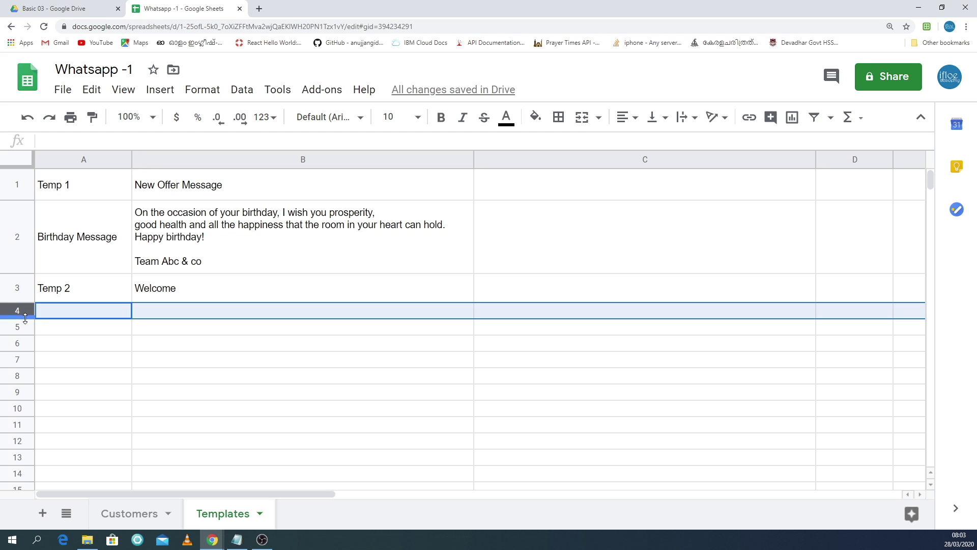
drag(17, 319, 18, 341)
text(Tem)
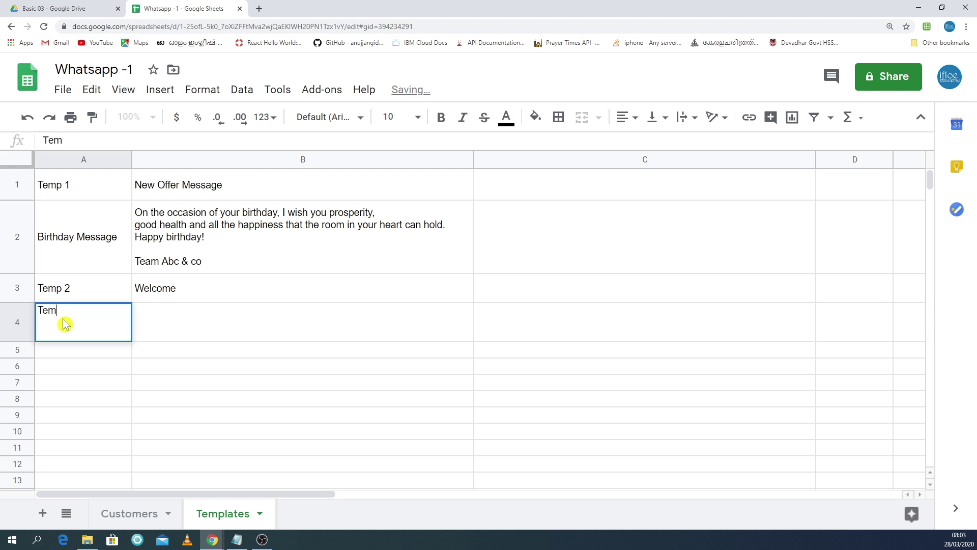
text(plate 3)
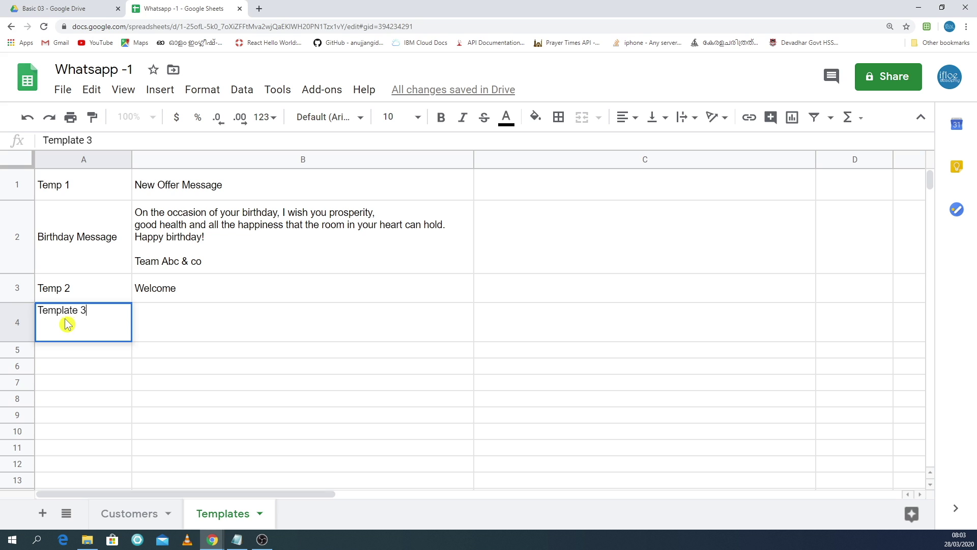
click(155, 312)
text(Hell)
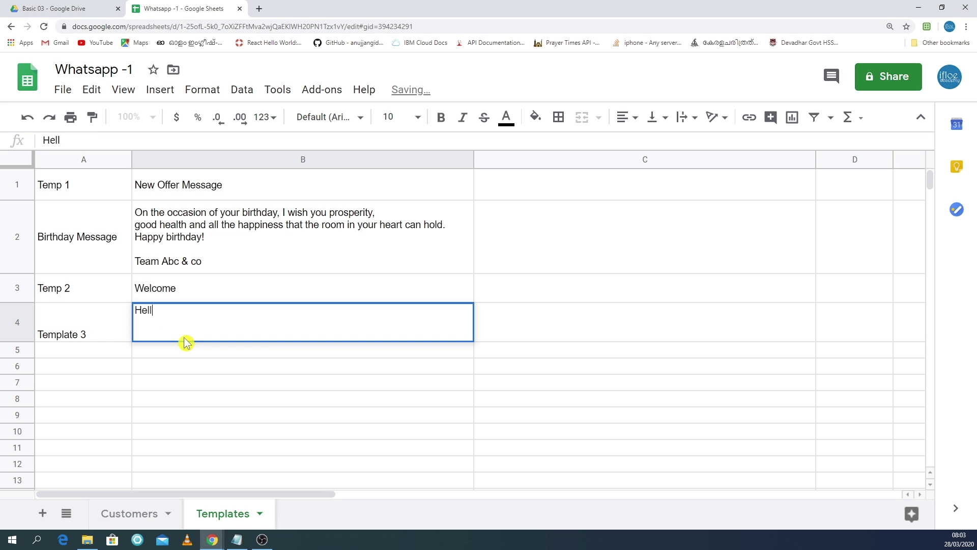
Enter the message 'Thanks' in B4, then return to Customers.
text(o)
key(BackSpace)
key(BackSpace)
key(BackSpace)
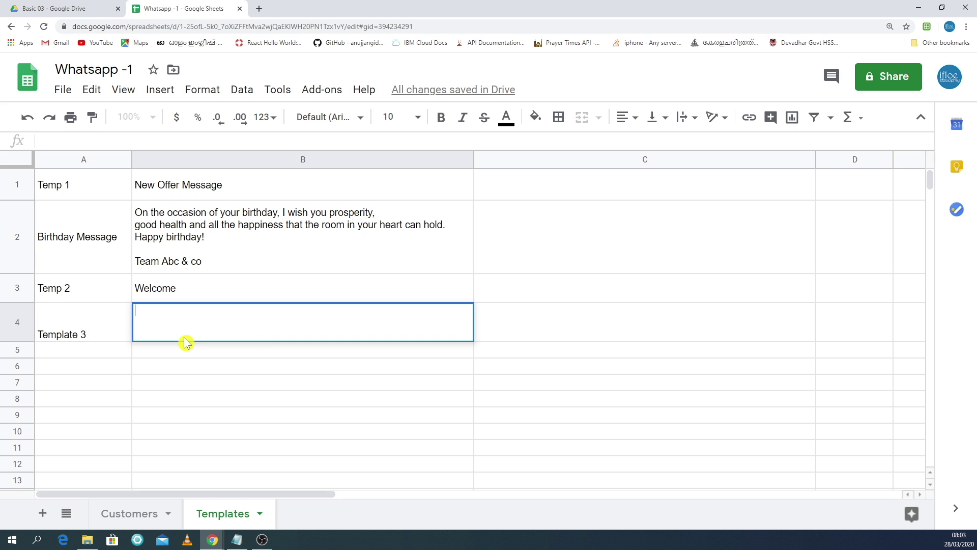
key(Escape)
text(THank)
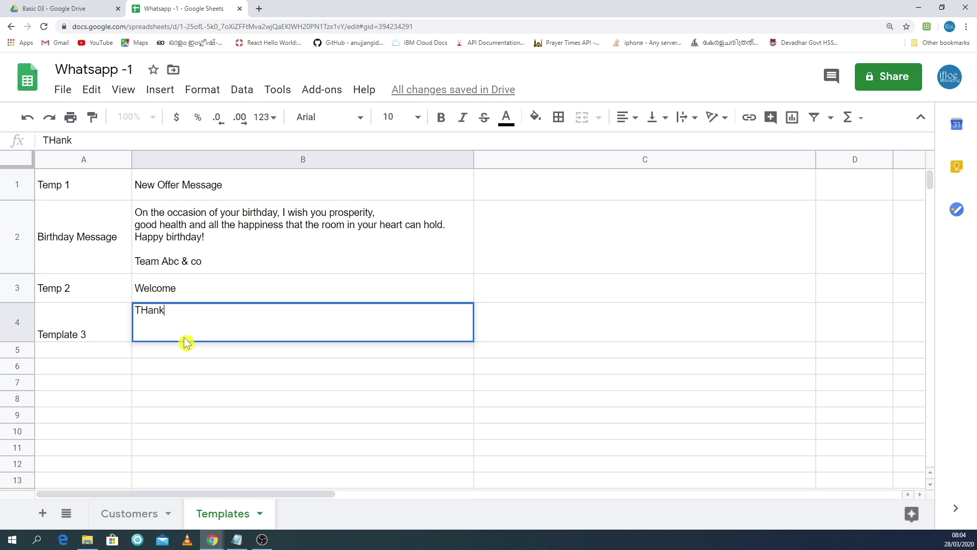
key(Return)
click(168, 339)
double_click(149, 309)
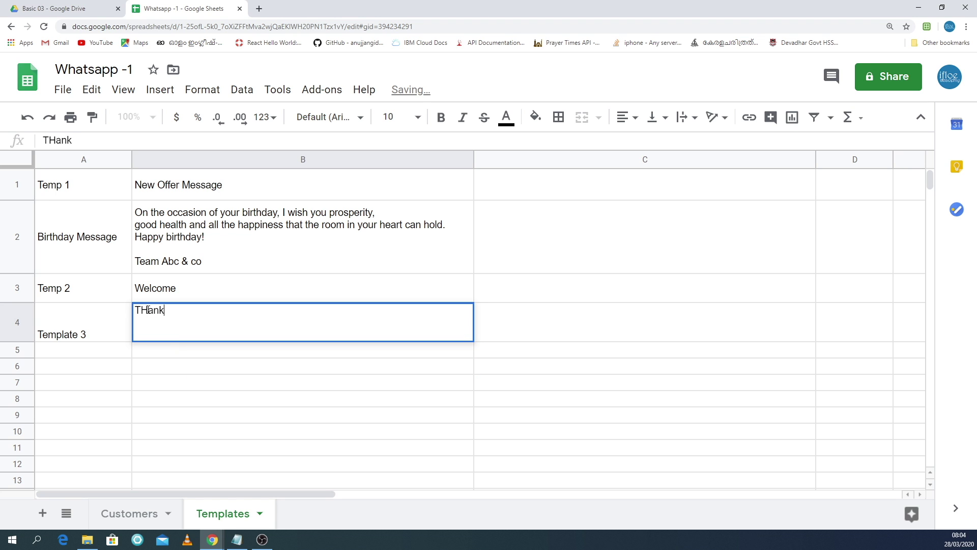
text(hanks)
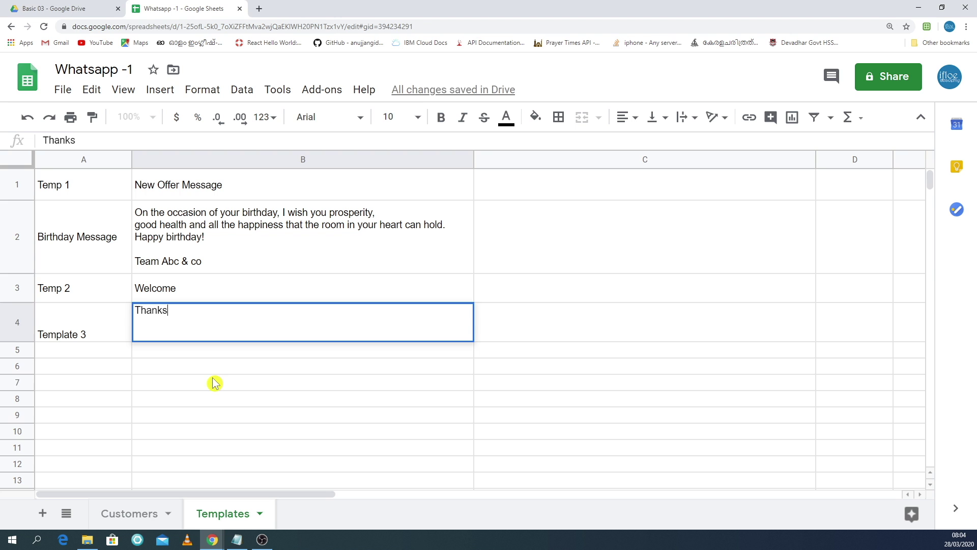
click(214, 382)
click(134, 514)
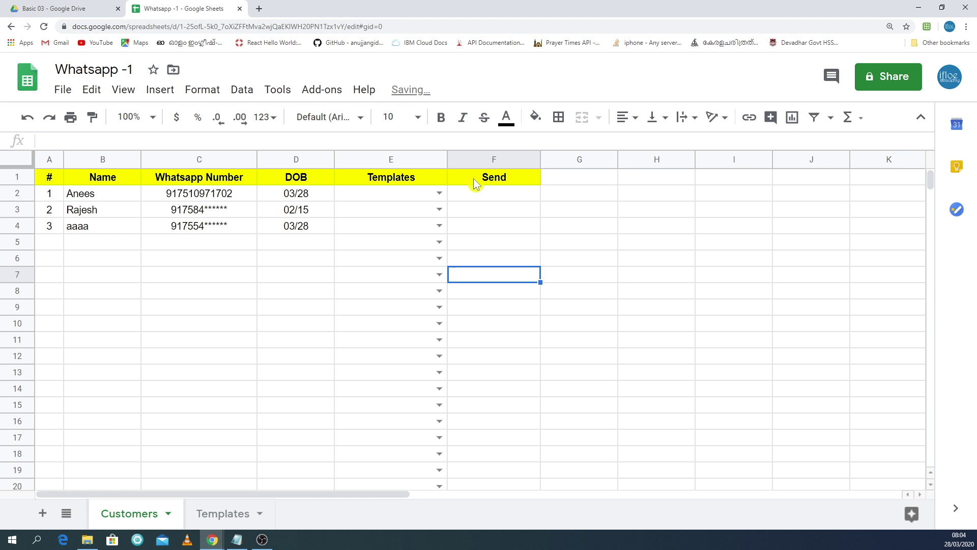
click(438, 193)
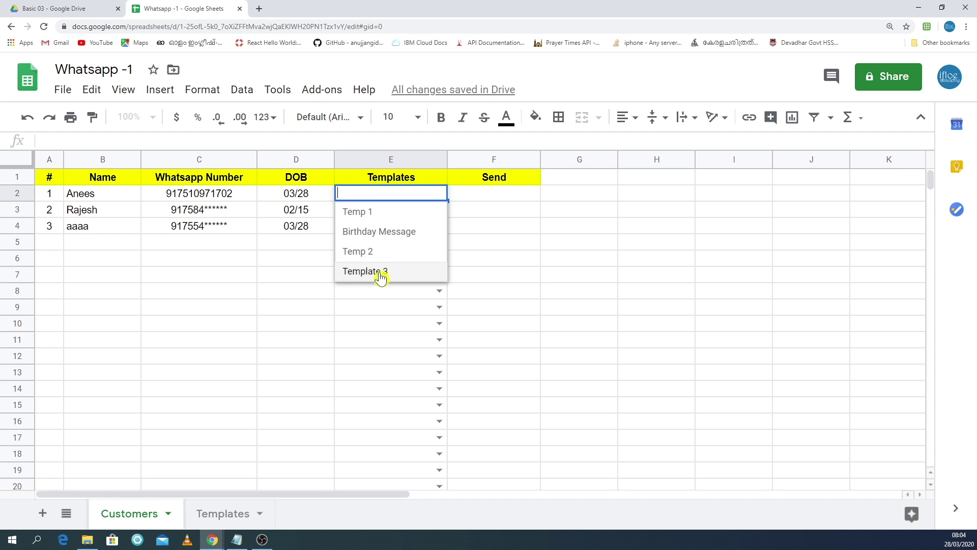
click(490, 294)
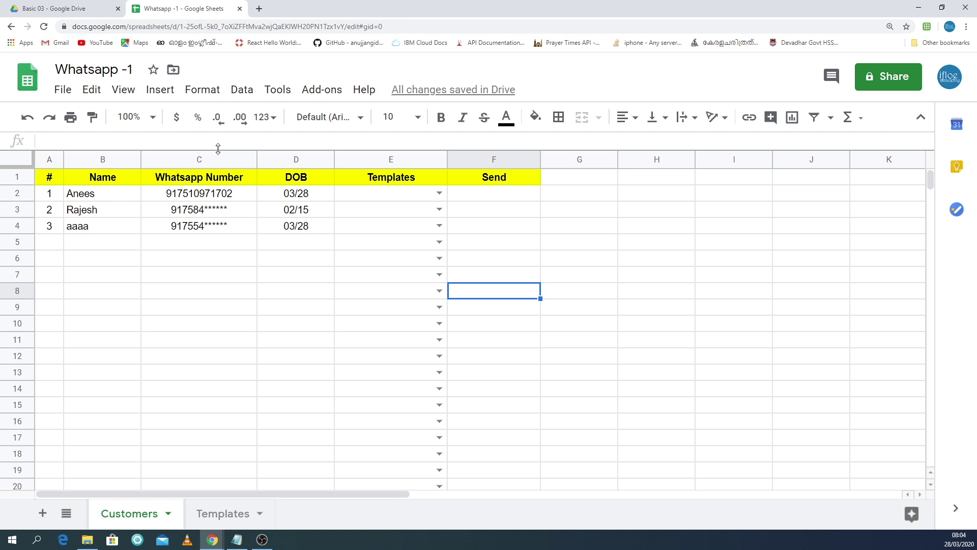
mouse_move(296, 160)
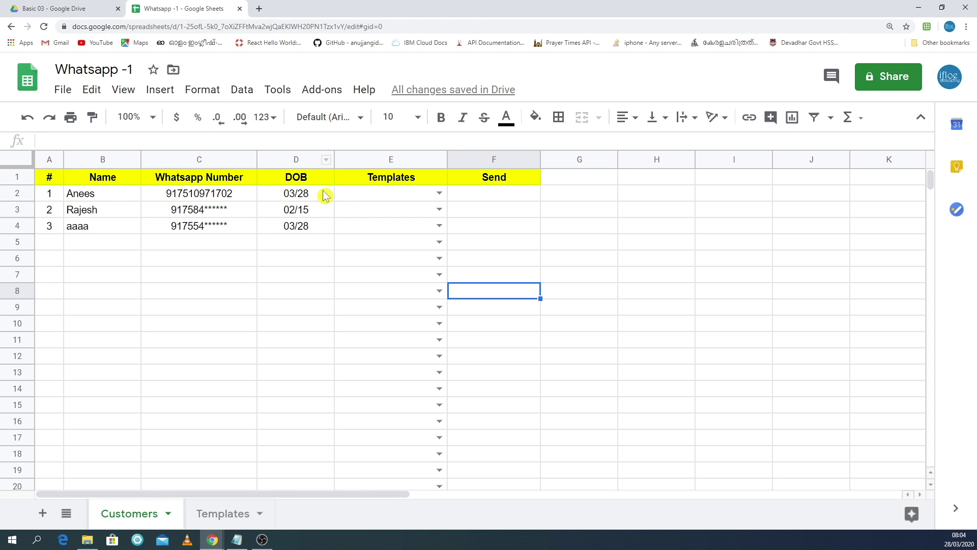
click(322, 195)
Start a conditional formatting rule on D2 using the 'Is between' condition.
click(198, 94)
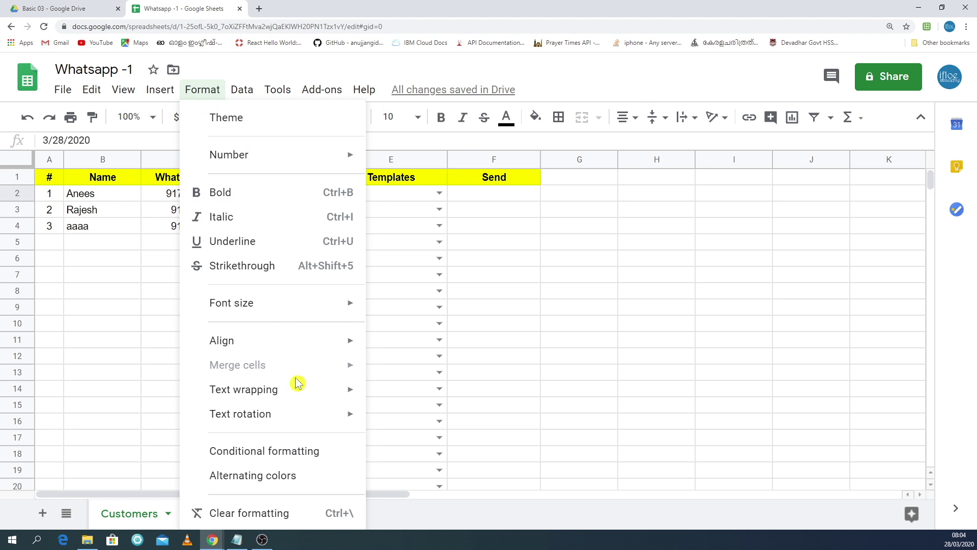
click(254, 459)
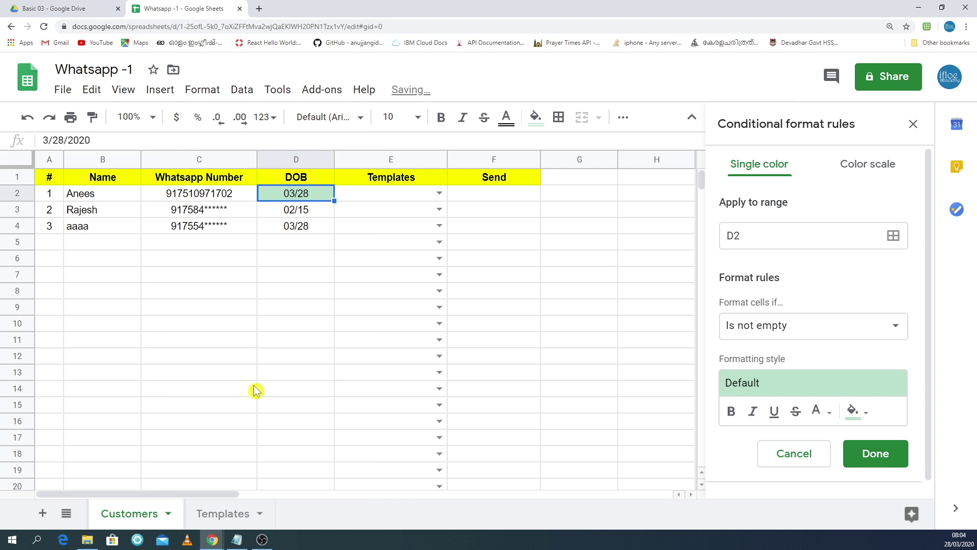
click(749, 235)
text(:D)
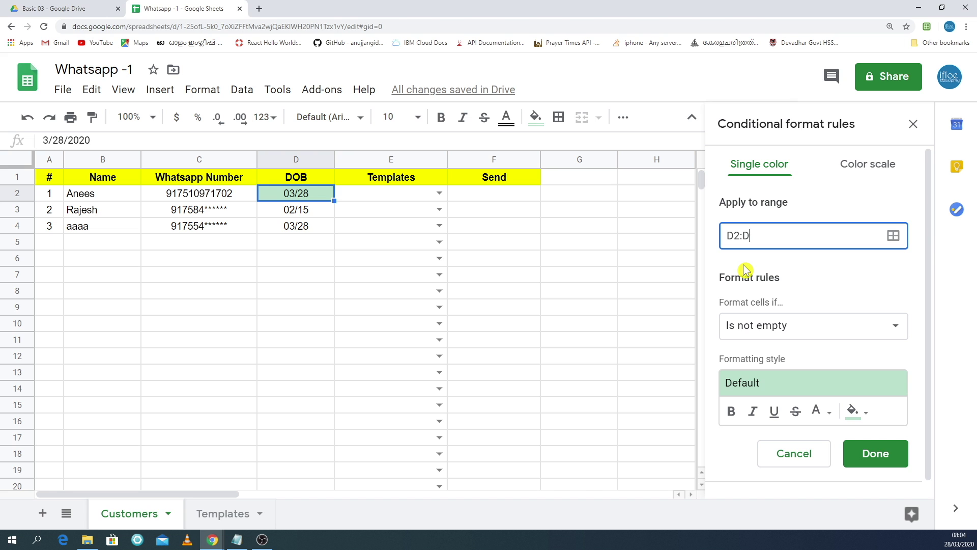
click(890, 329)
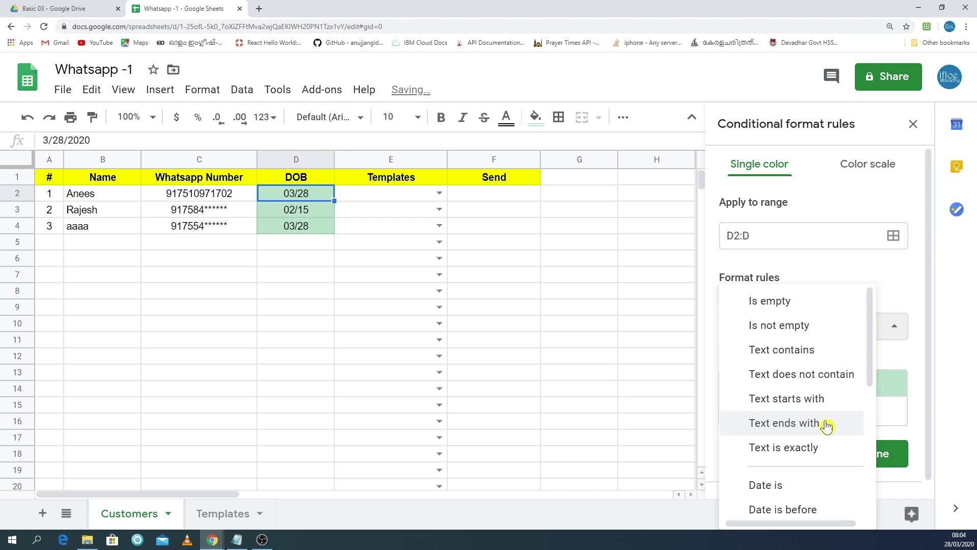
scroll(828, 446, down, 5)
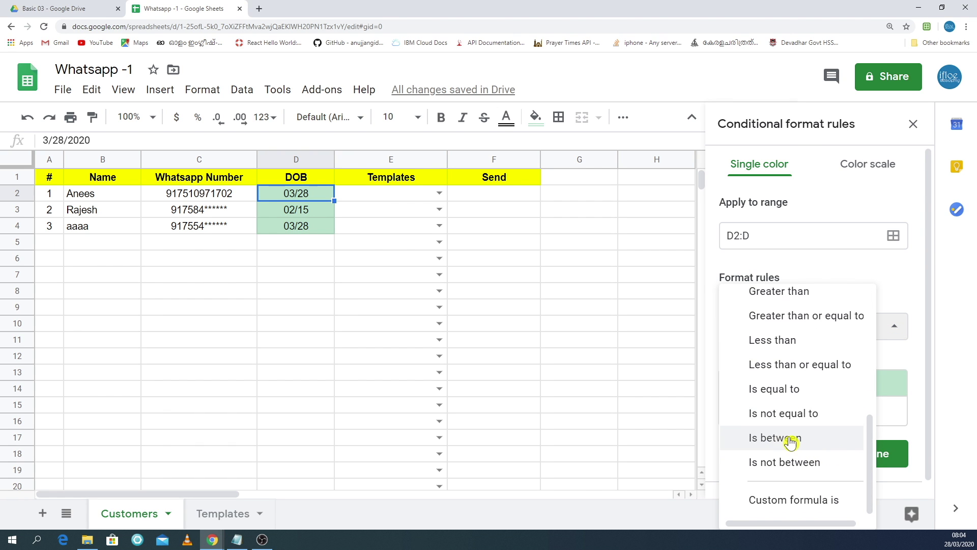
click(776, 440)
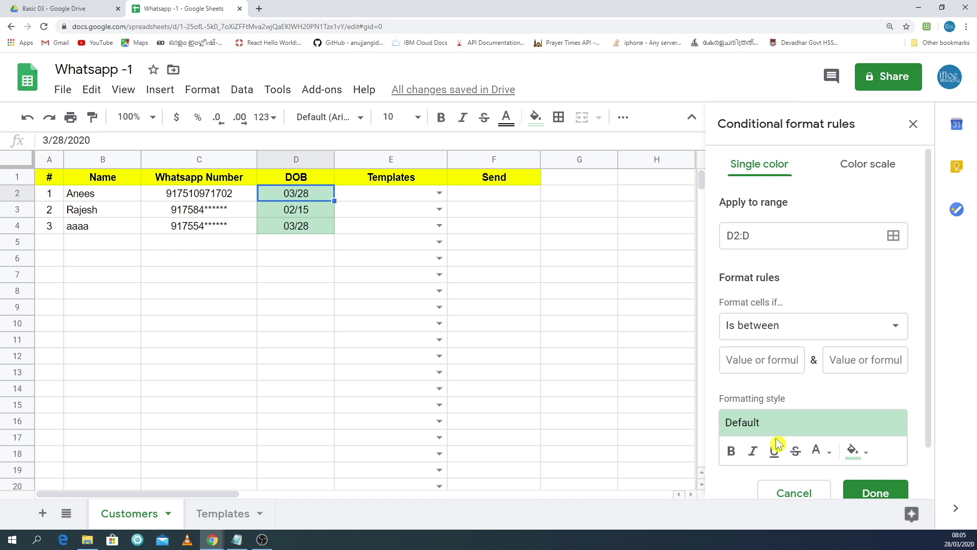
Set the date bounds to =today()+0 and =today()+7.
scroll(911, 380, down, 1)
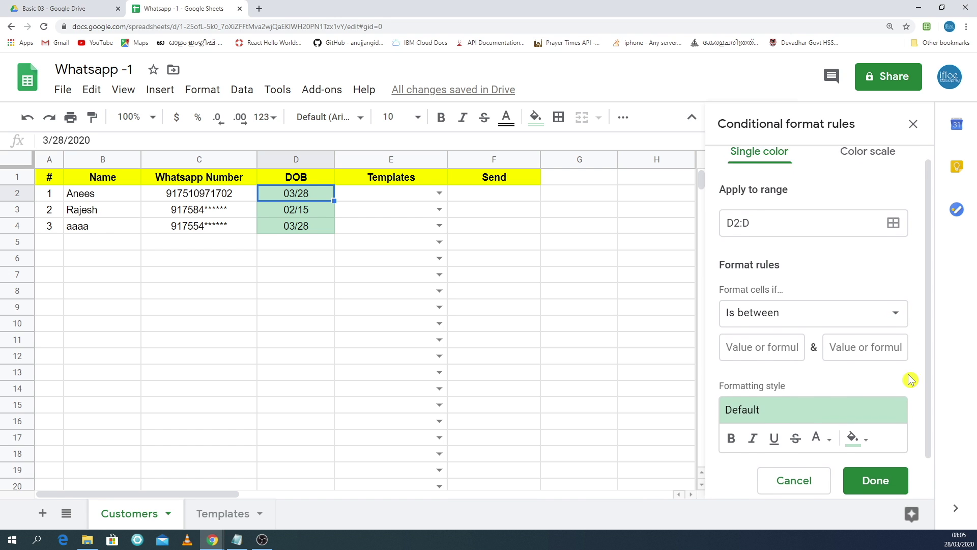
scroll(910, 379, down, 2)
click(754, 306)
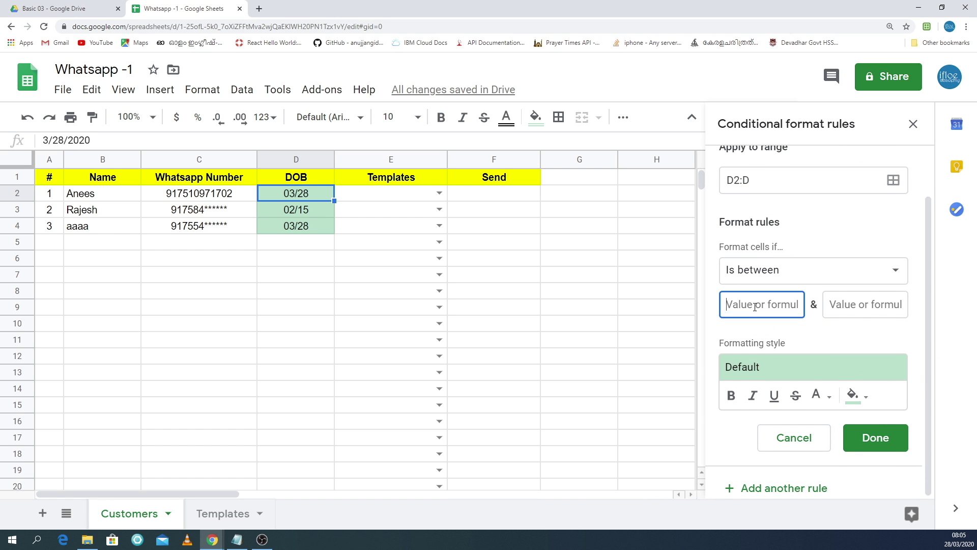
text(=today()+0)
triple_click(780, 313)
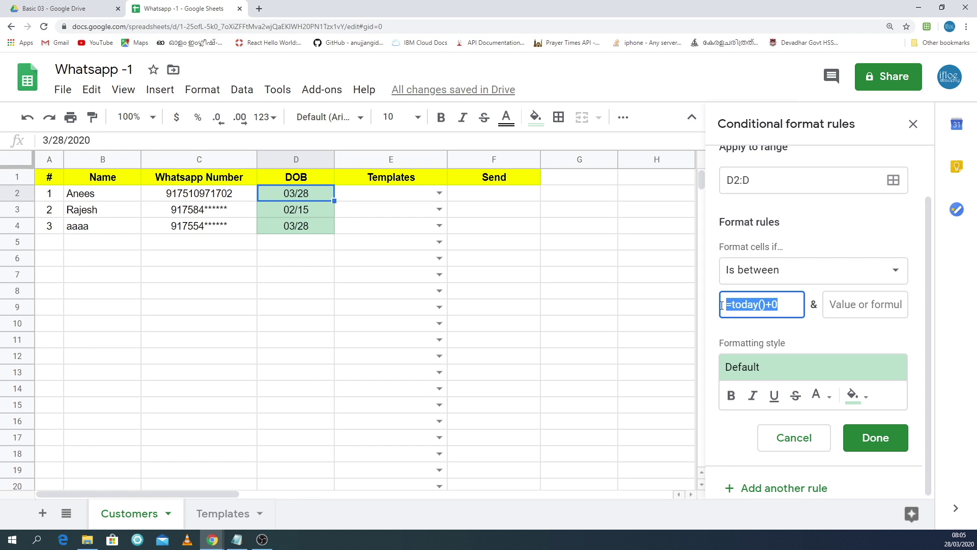
click(842, 302)
text(=todaya)
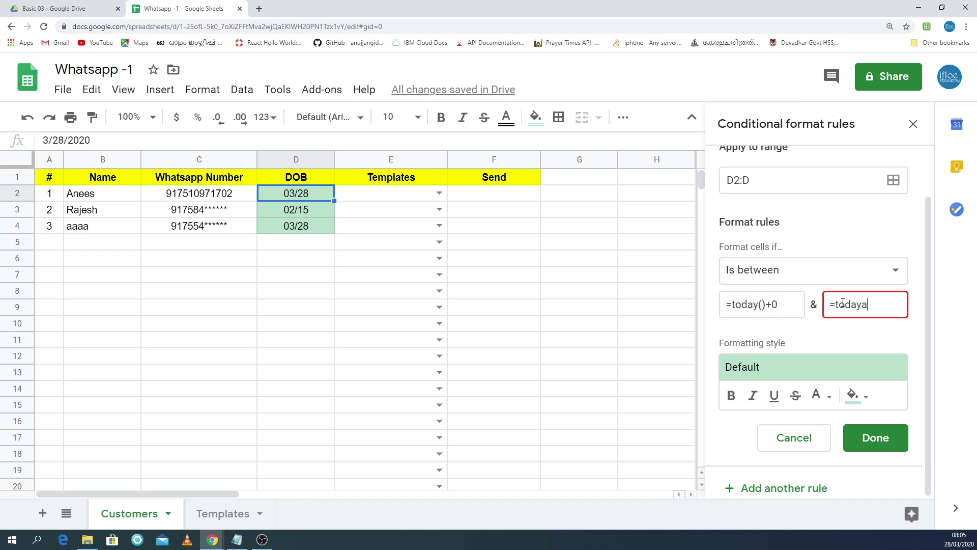
key(BackSpace)
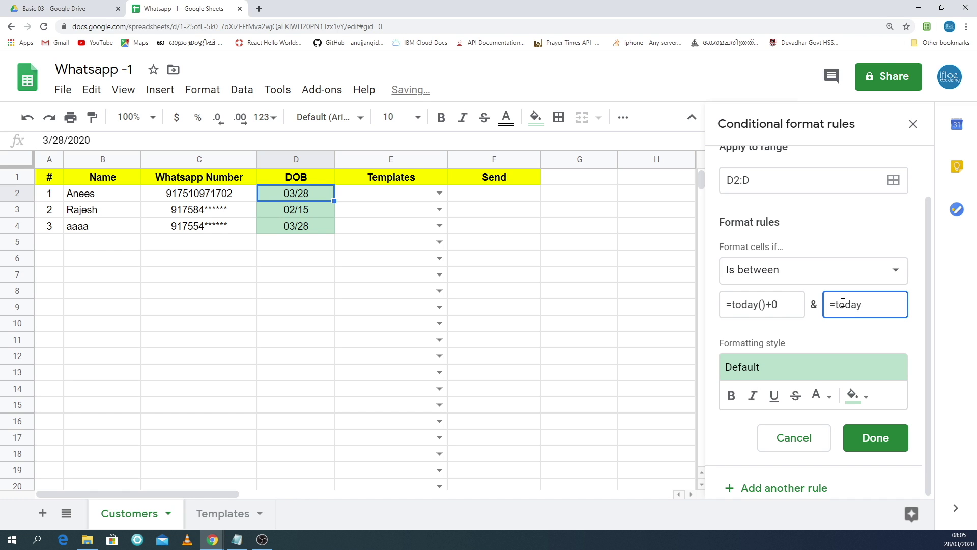
text(()+7)
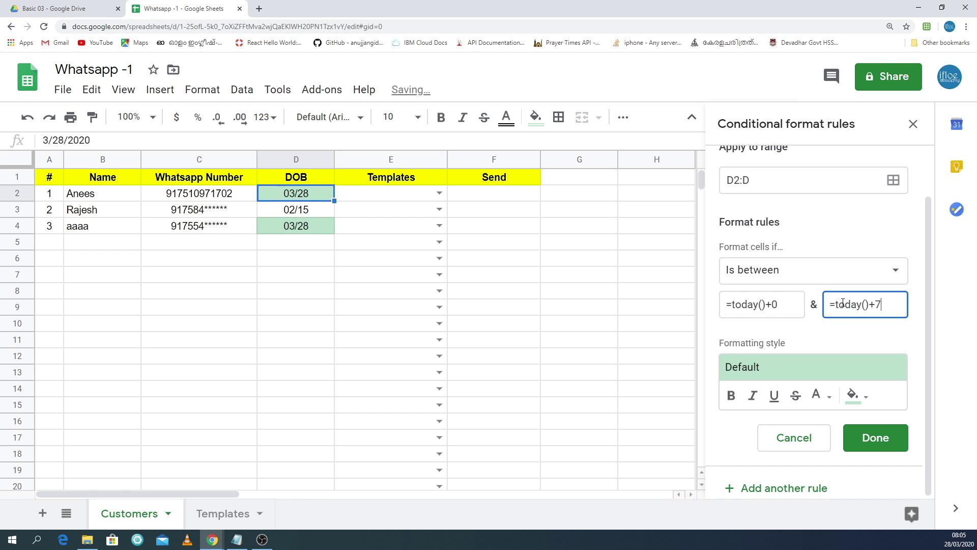
Choose red fill with white text, then cancel the unfinished rule.
click(859, 401)
click(719, 180)
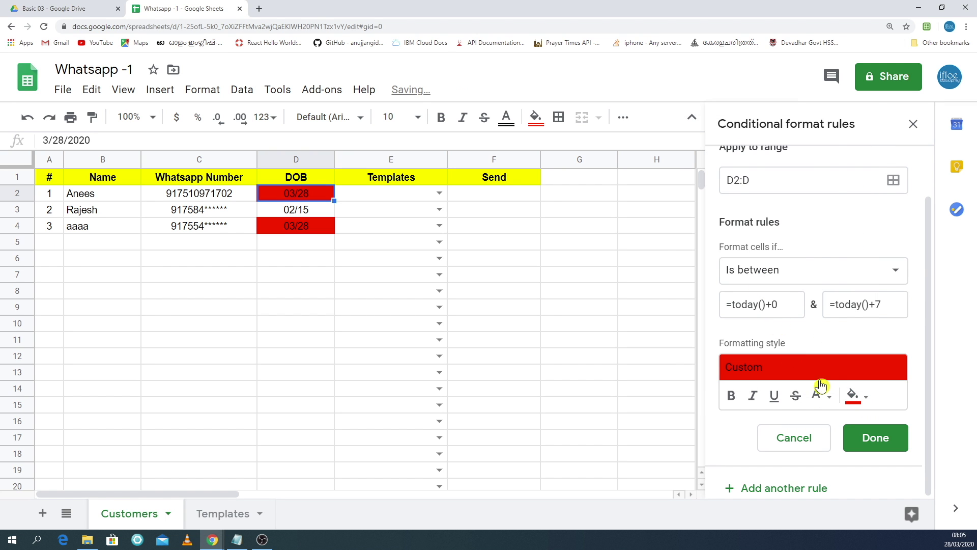
click(825, 399)
click(817, 162)
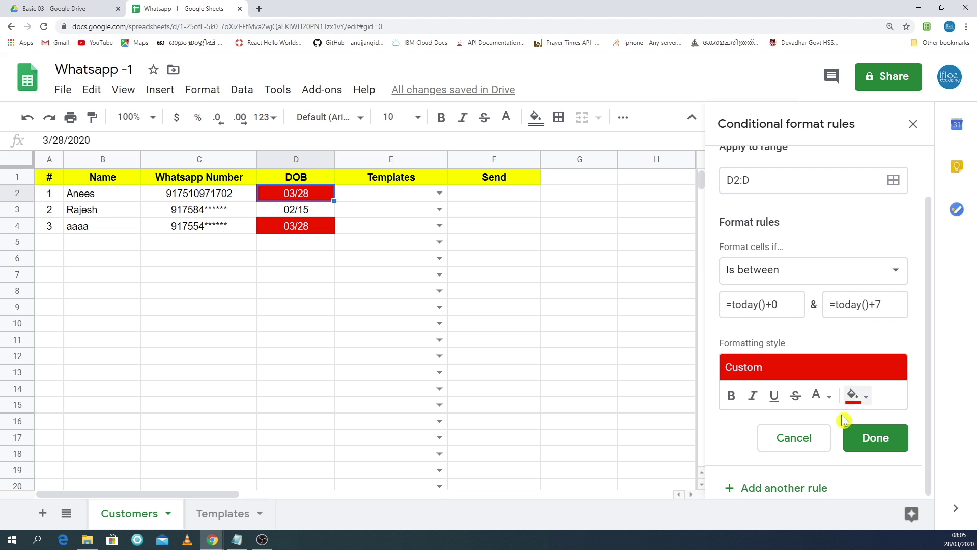
click(809, 446)
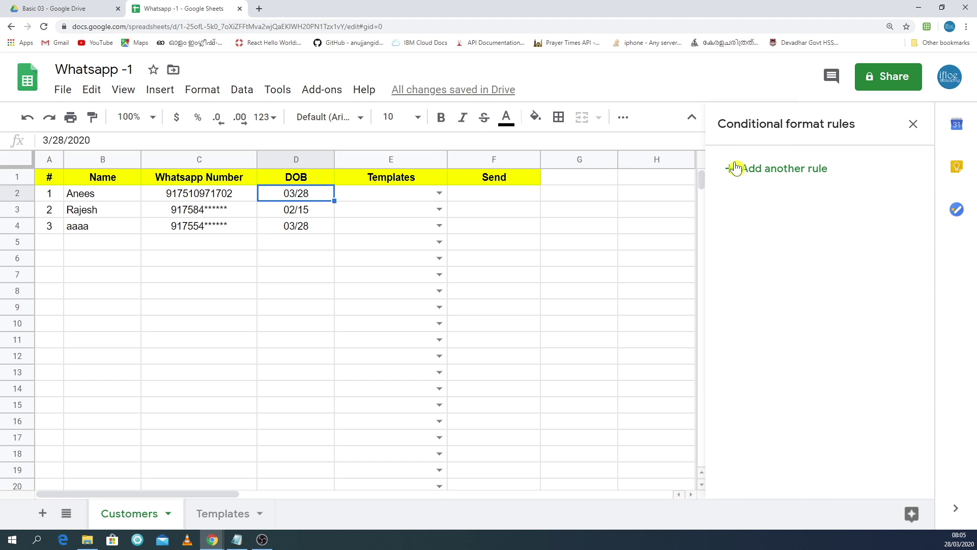
Create a new rule with custom formula =$D2=today() and edit its apply-to range.
click(736, 168)
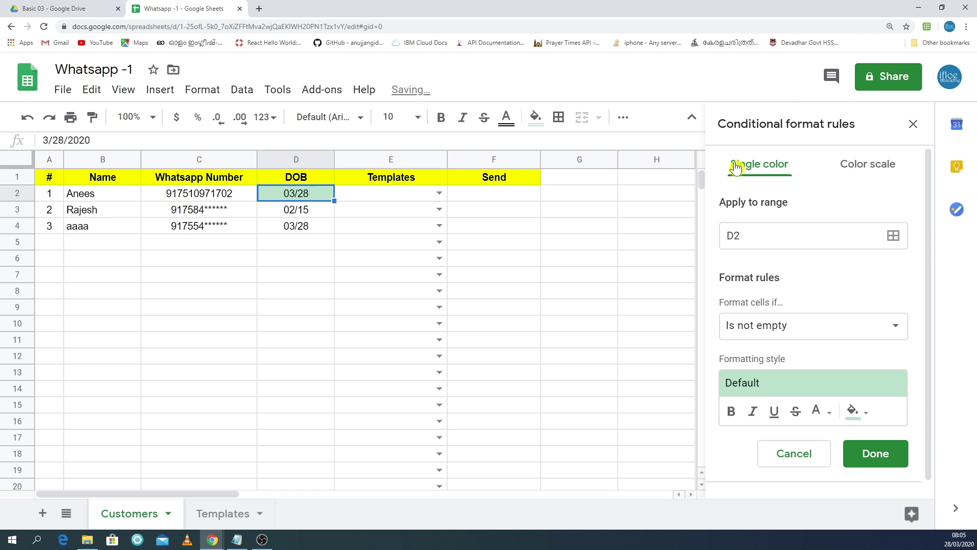
click(892, 338)
scroll(803, 407, down, 5)
scroll(809, 448, down, 1)
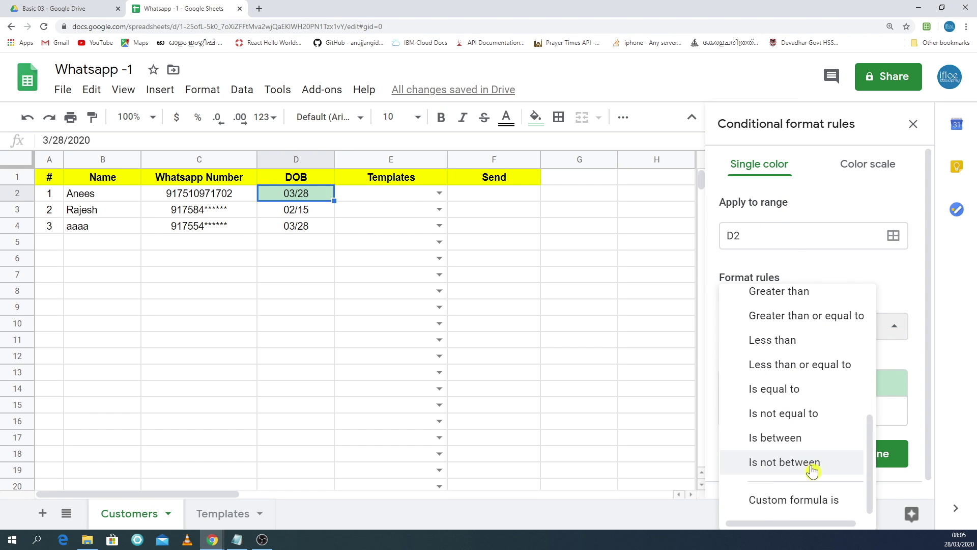
click(794, 511)
click(758, 368)
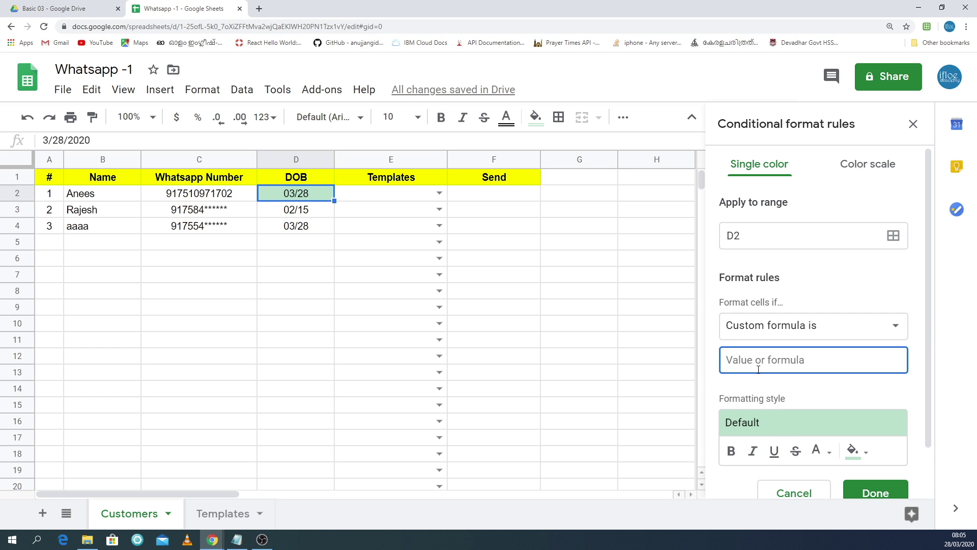
text(=$)
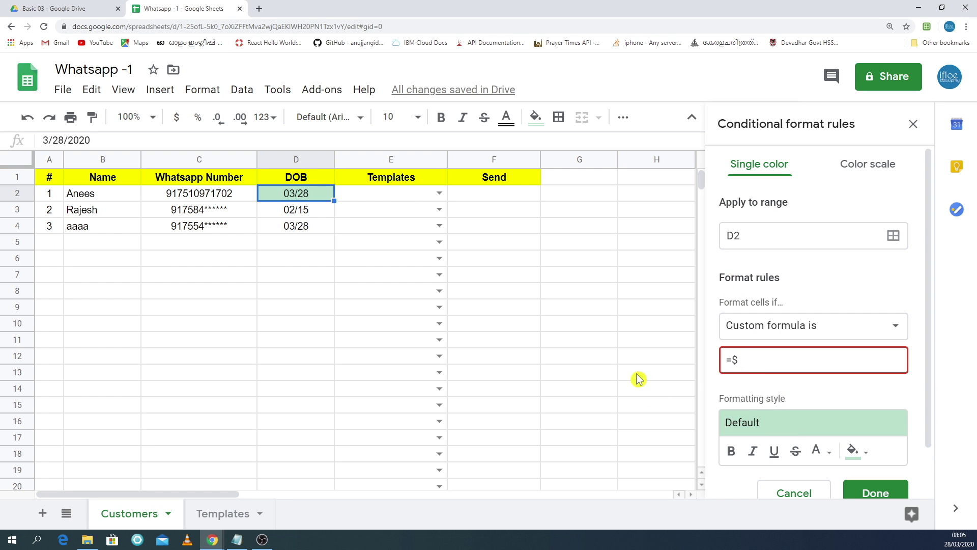
text(D)
text(2)
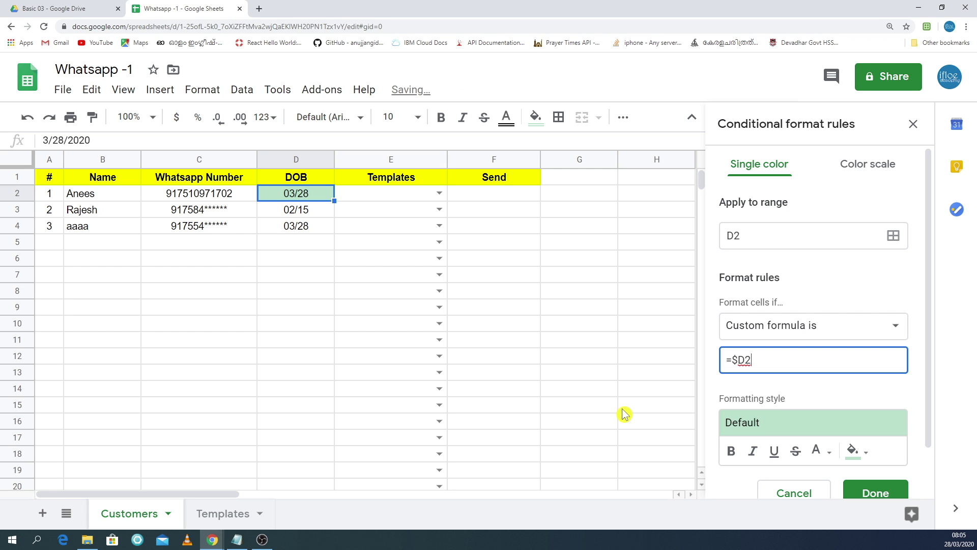
text(=)
text(tod)
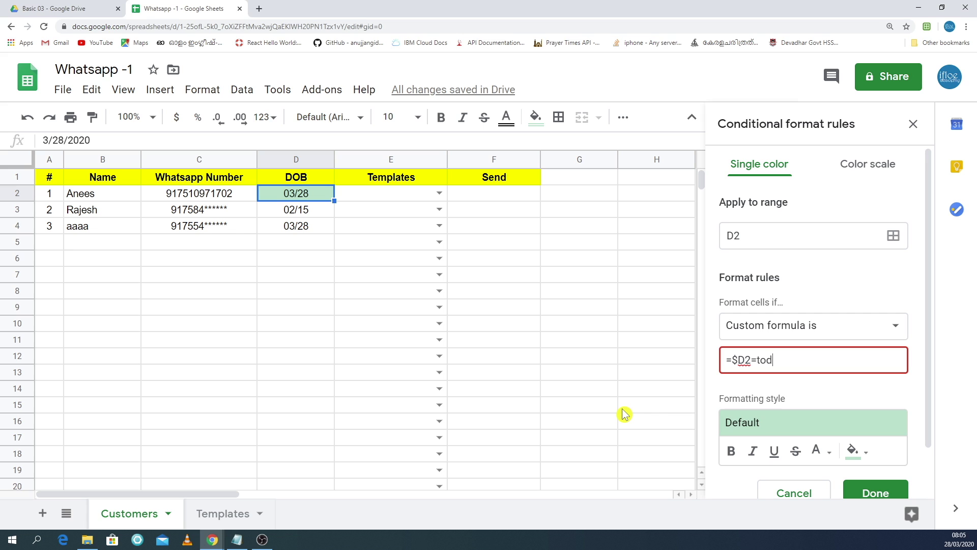
text(ay()
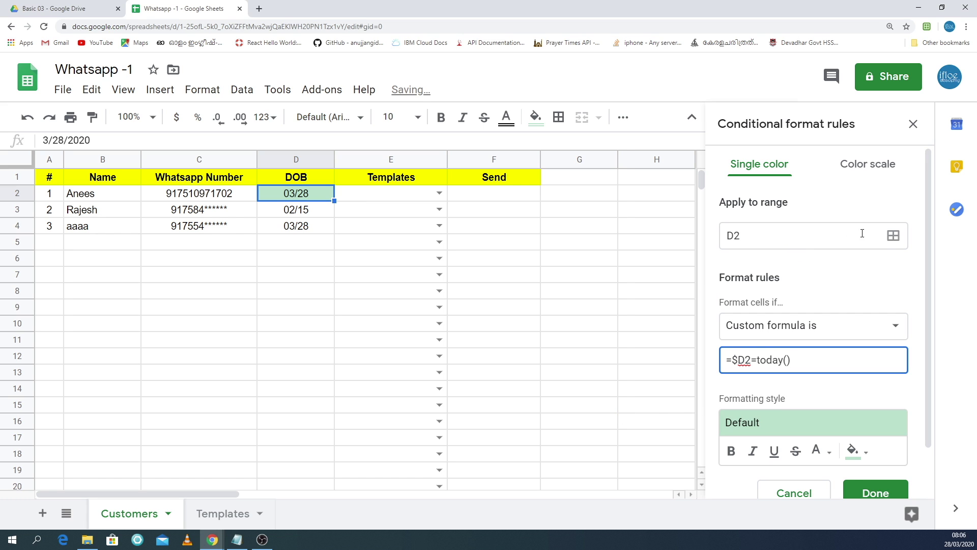
click(892, 236)
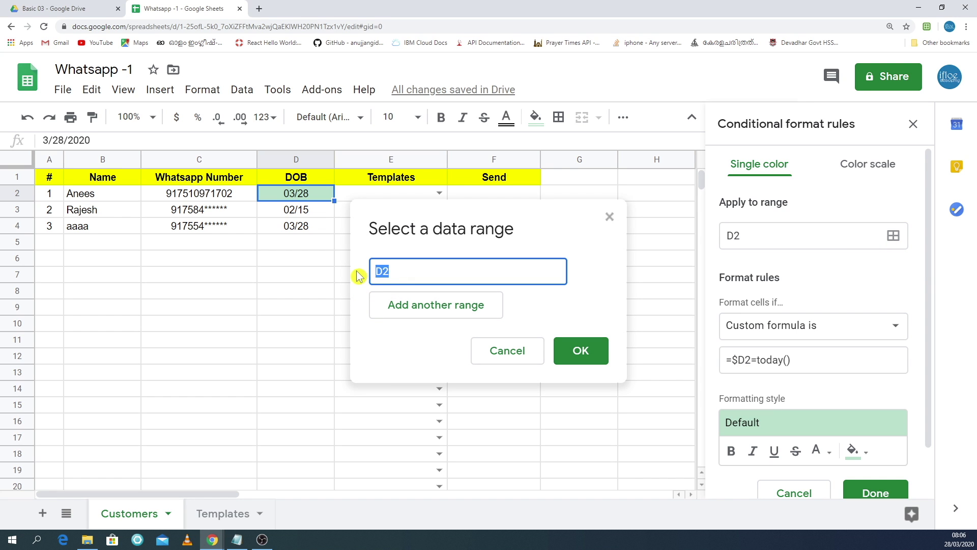
Replace the rule's D2 range with A2:F.
key(BackSpace)
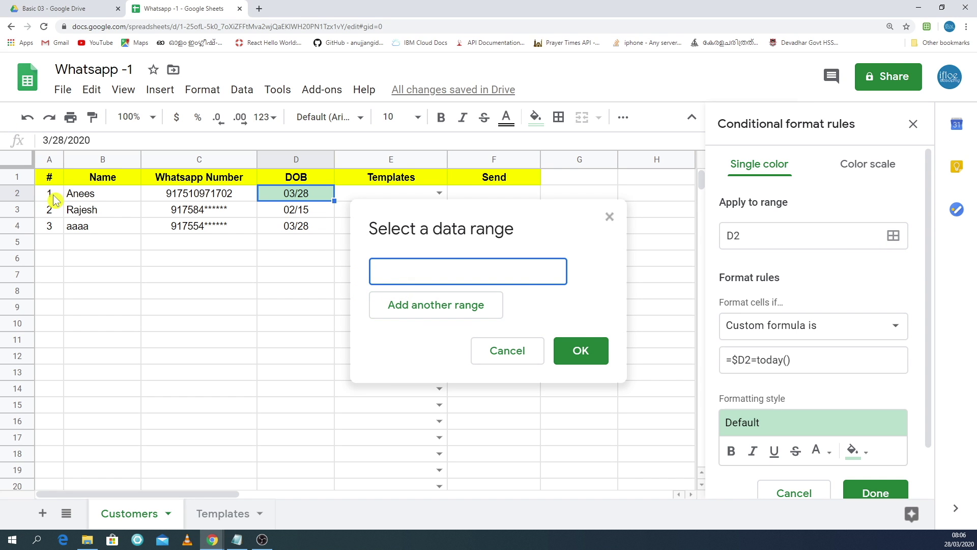
drag(51, 198, 474, 224)
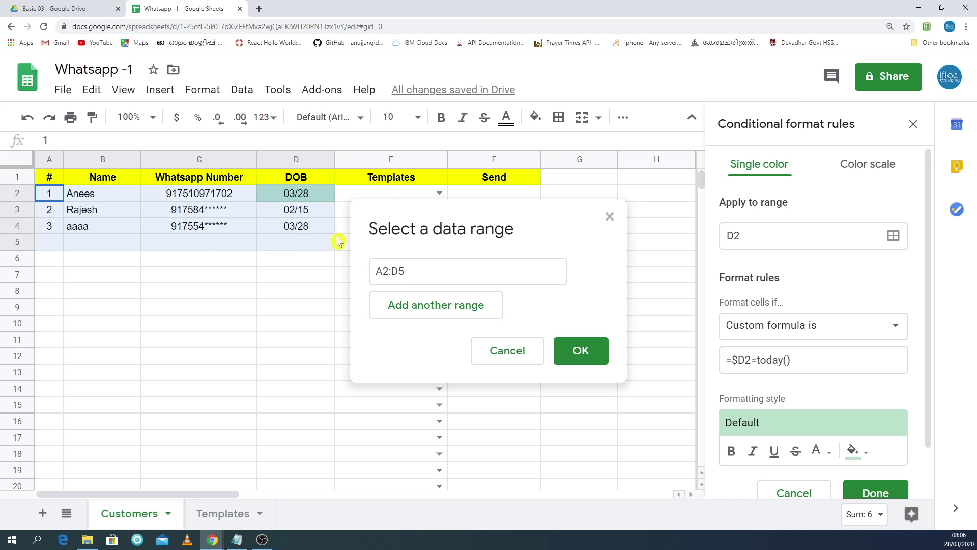
drag(475, 224, 491, 233)
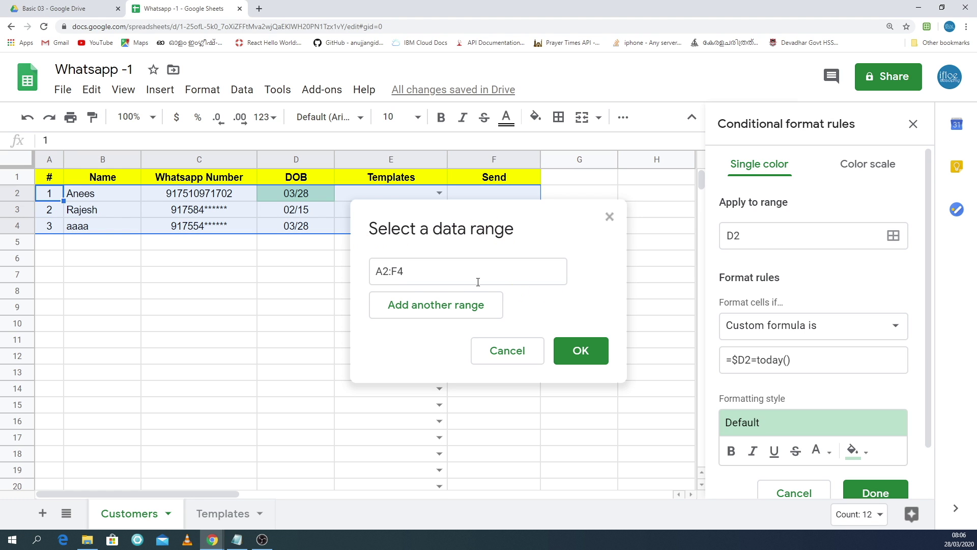
drag(399, 268, 415, 267)
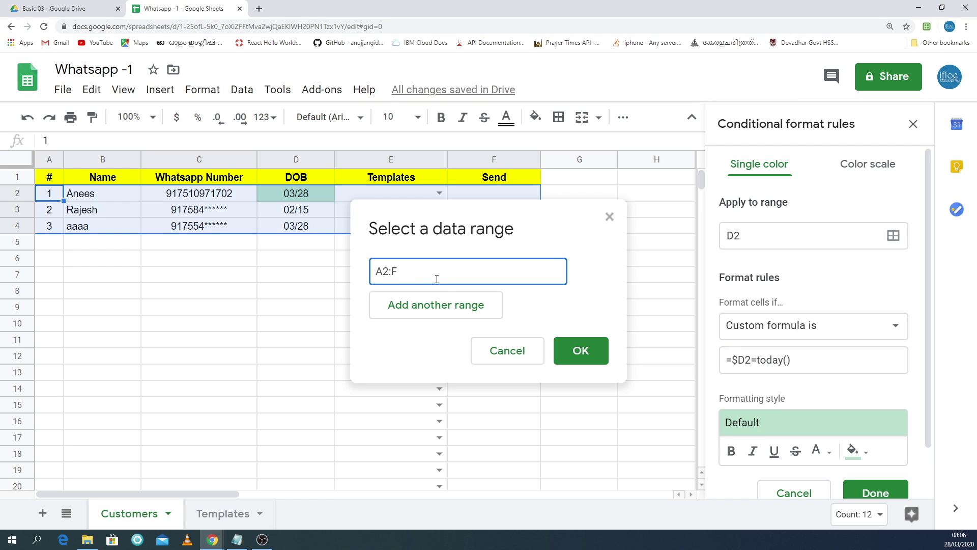
click(581, 351)
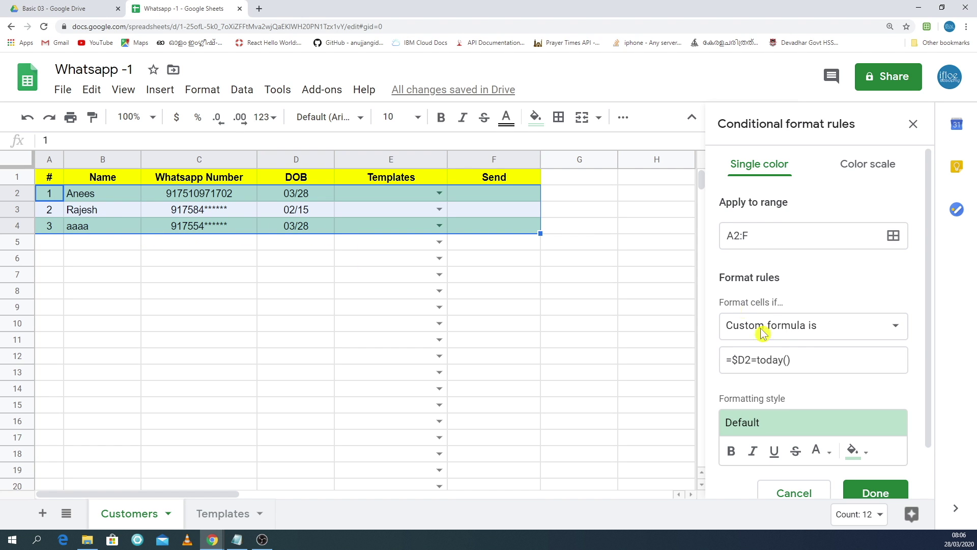
Try red and cyan fills, settle on light blue, and save the =$D2=today() rule.
click(855, 451)
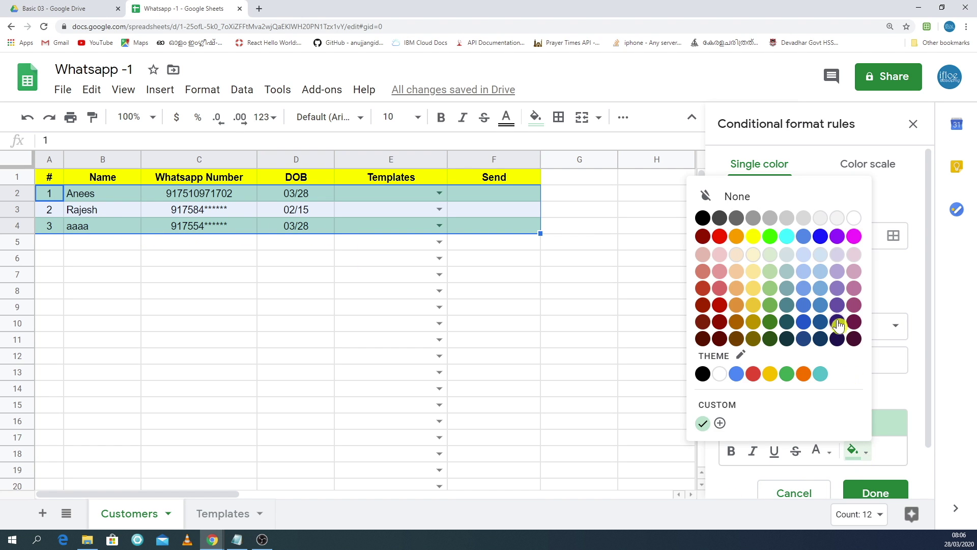
click(720, 236)
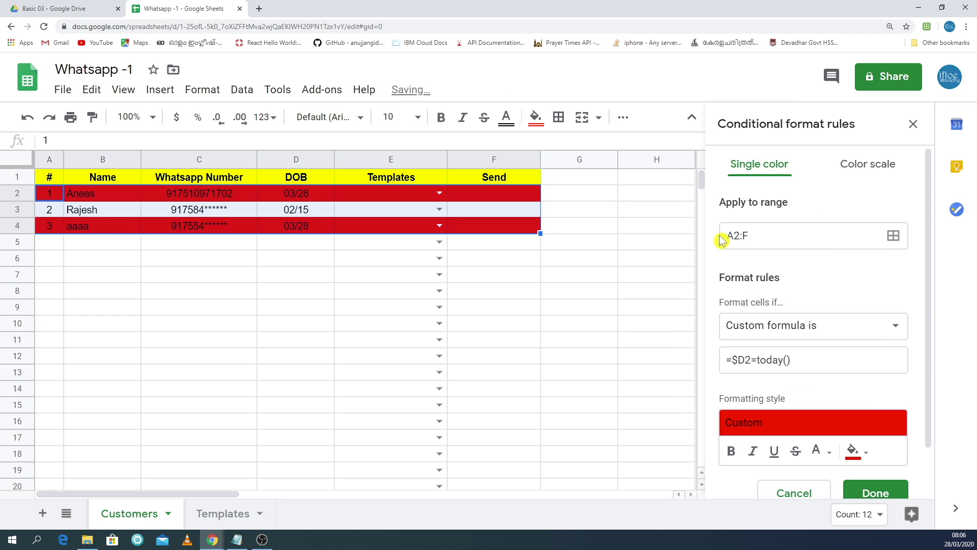
click(859, 451)
click(820, 374)
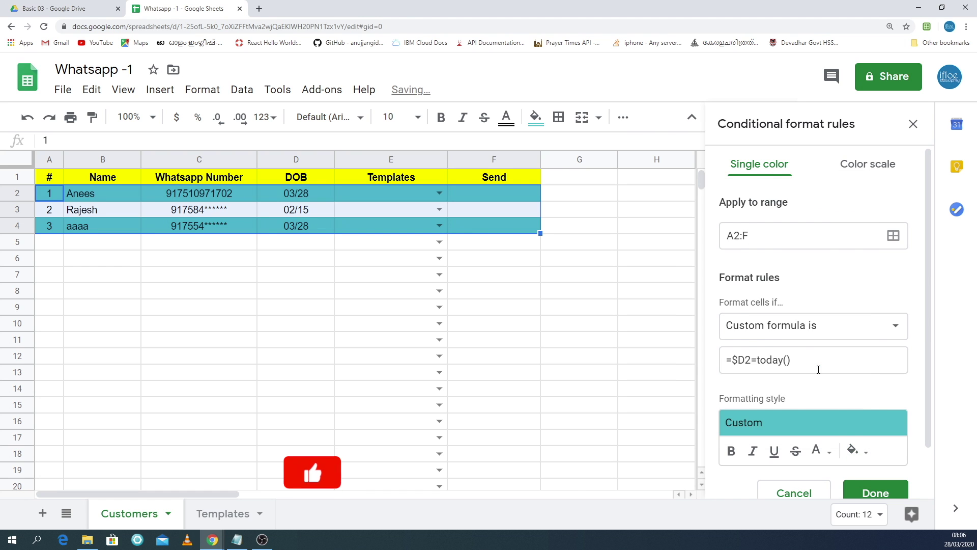
click(859, 451)
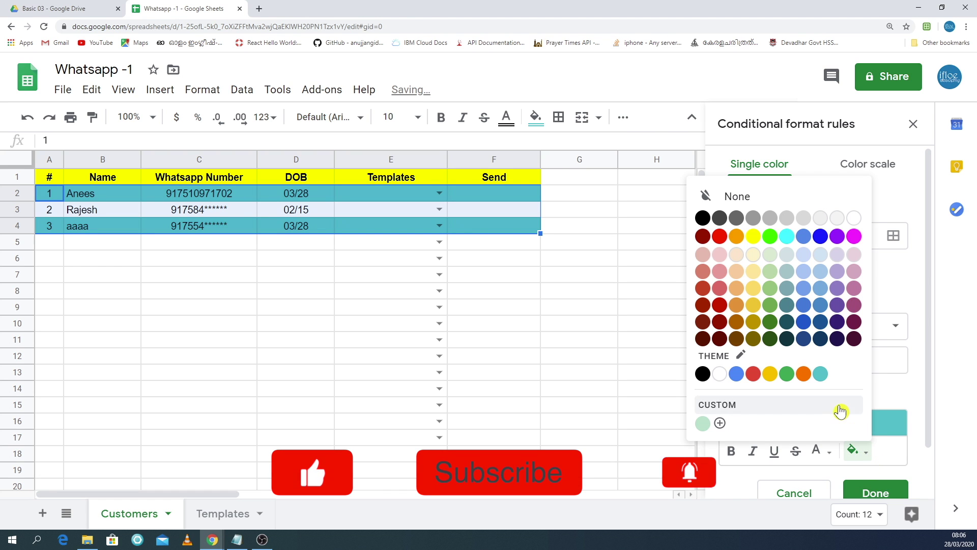
click(786, 374)
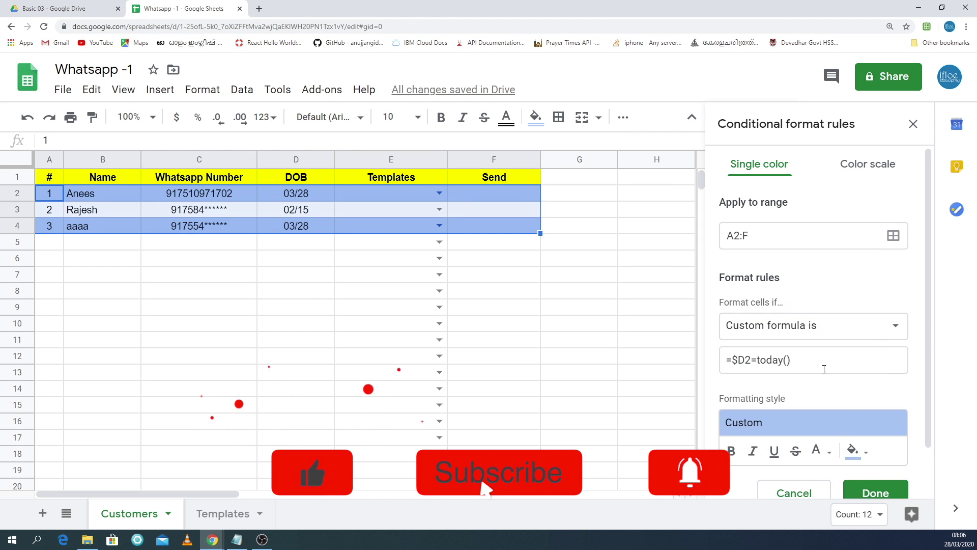
scroll(865, 427, down, 2)
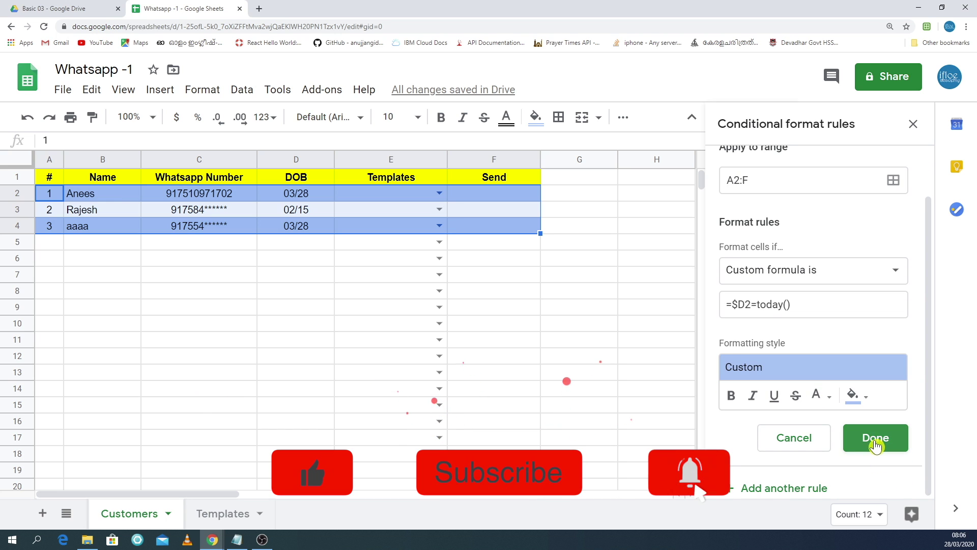
click(872, 441)
click(464, 293)
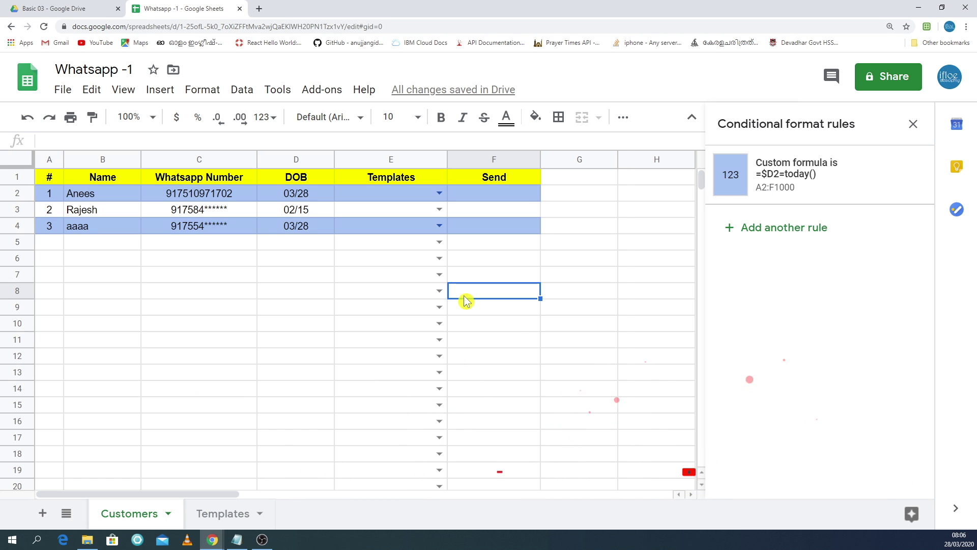
Edit D2's date, leaving it at 3/28/2020.
double_click(302, 194)
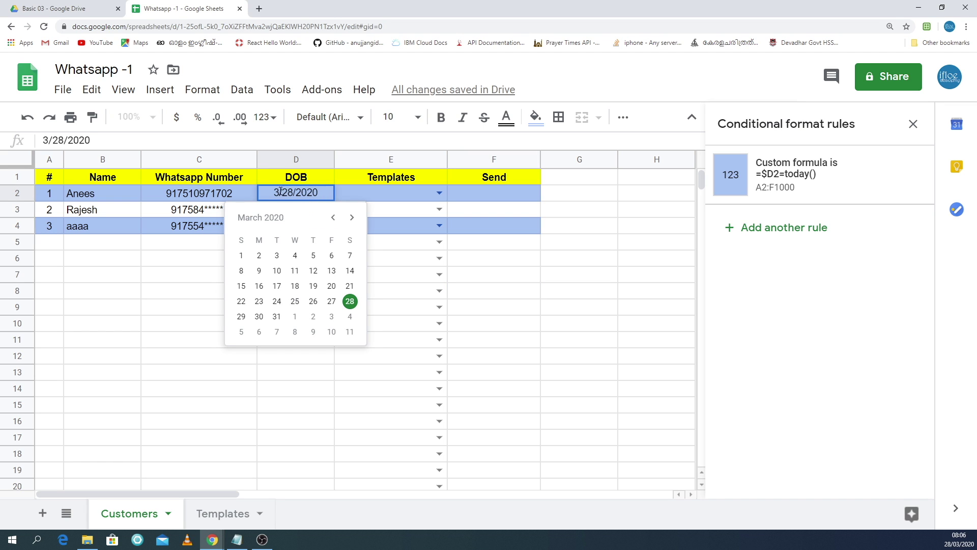
click(295, 193)
click(367, 258)
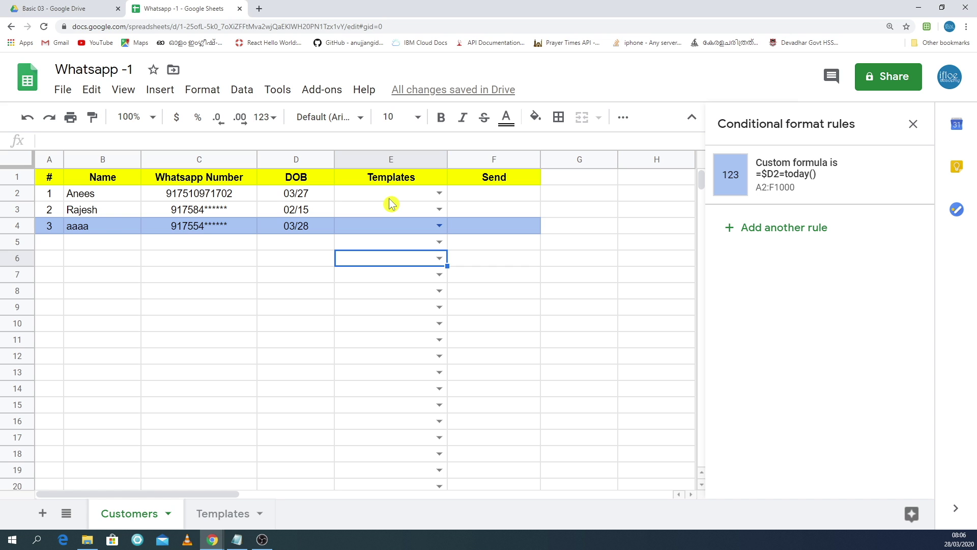
double_click(322, 191)
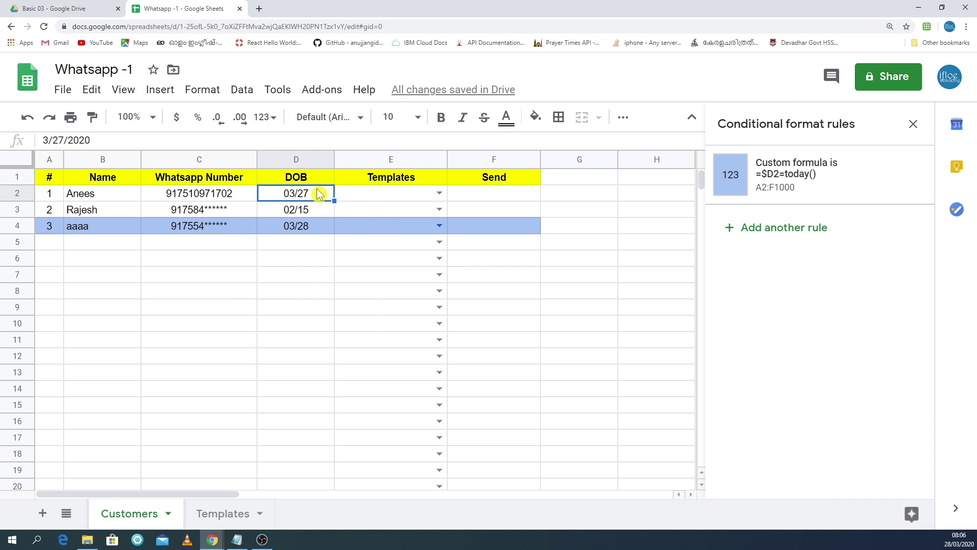
click(406, 311)
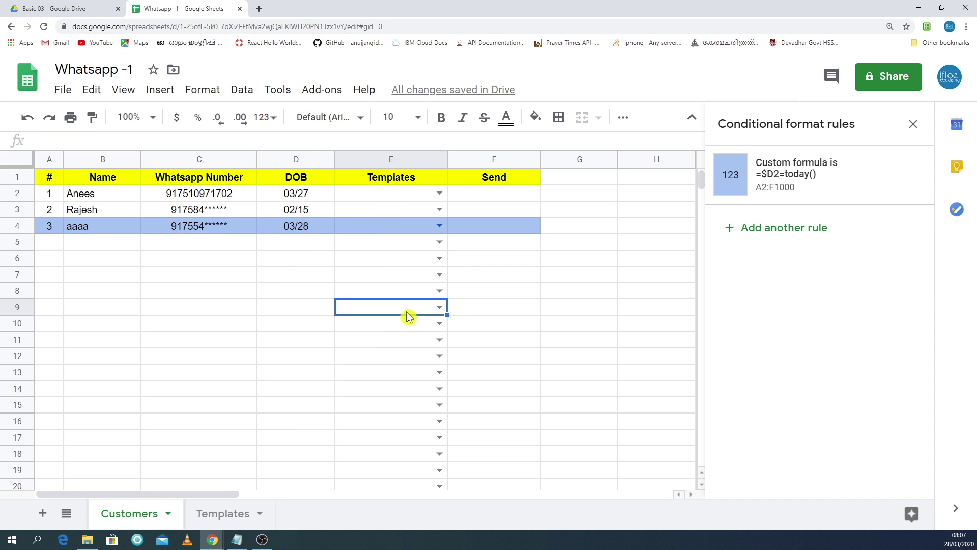
double_click(310, 196)
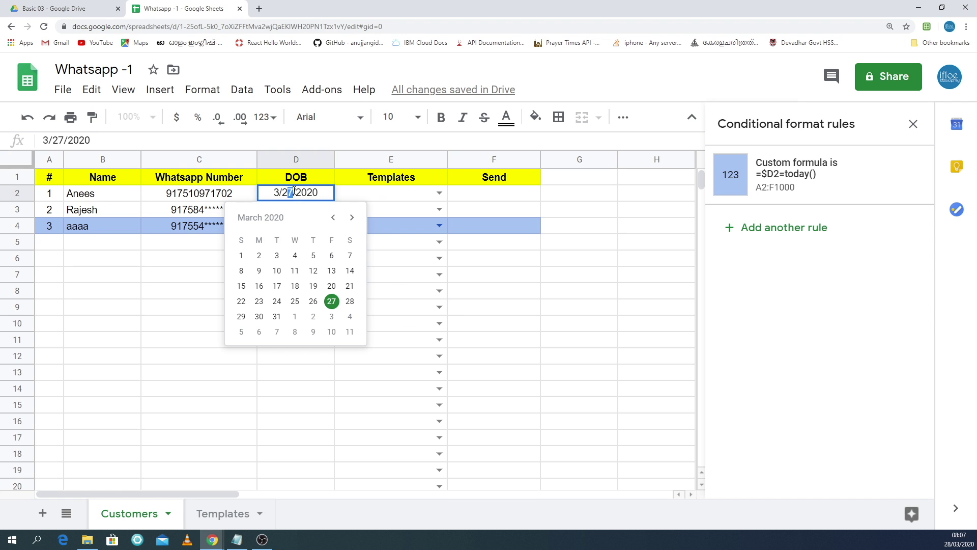
text(8)
click(391, 373)
Change D4's date to 3/27/2020 and check it.
double_click(310, 228)
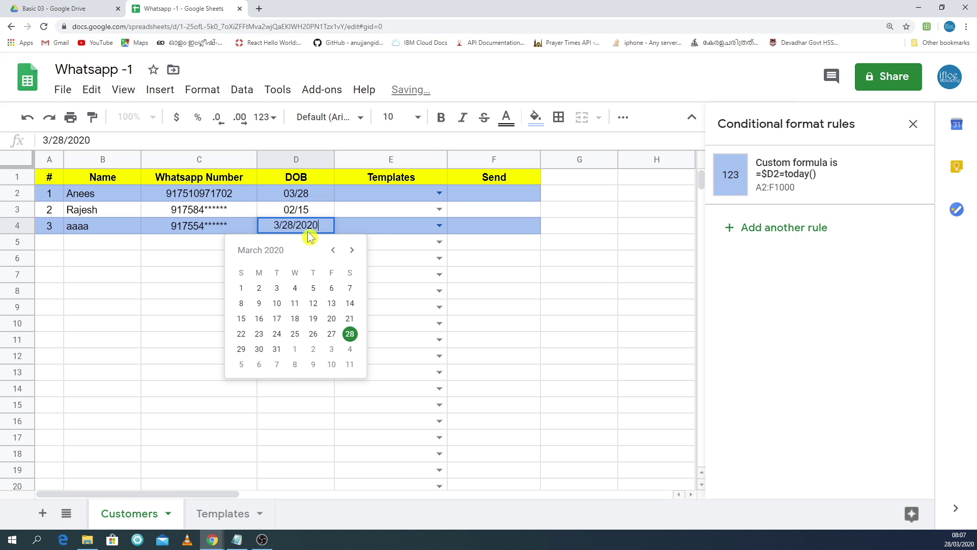
drag(288, 225, 294, 223)
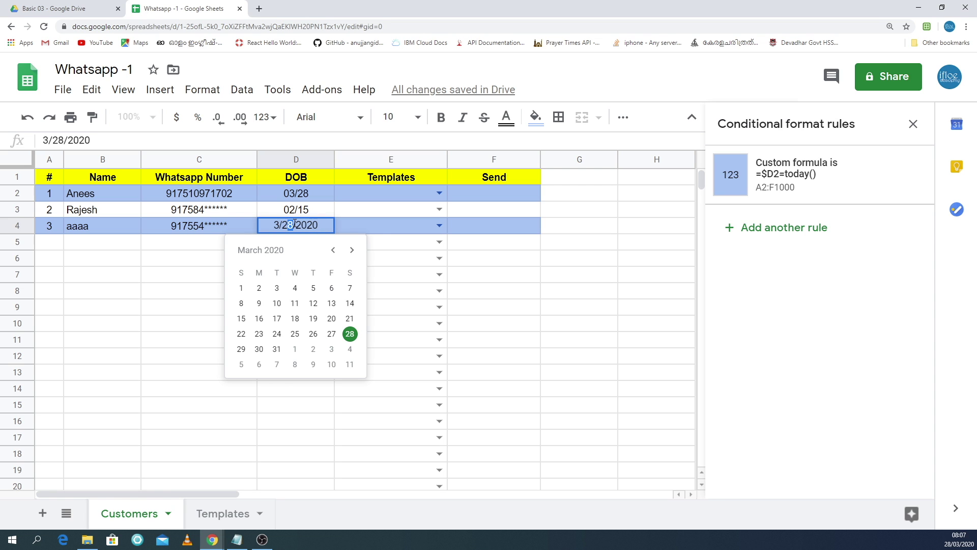
click(214, 290)
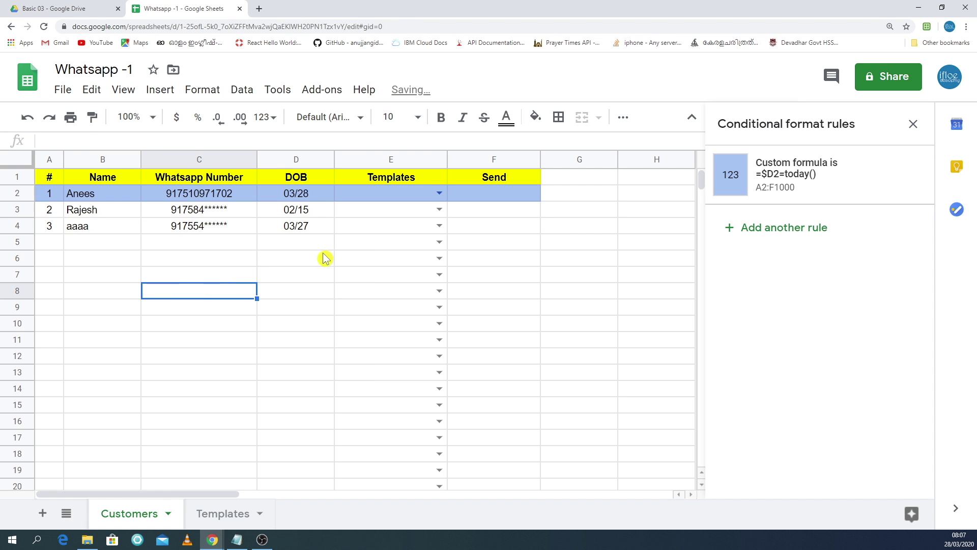
click(304, 248)
click(312, 226)
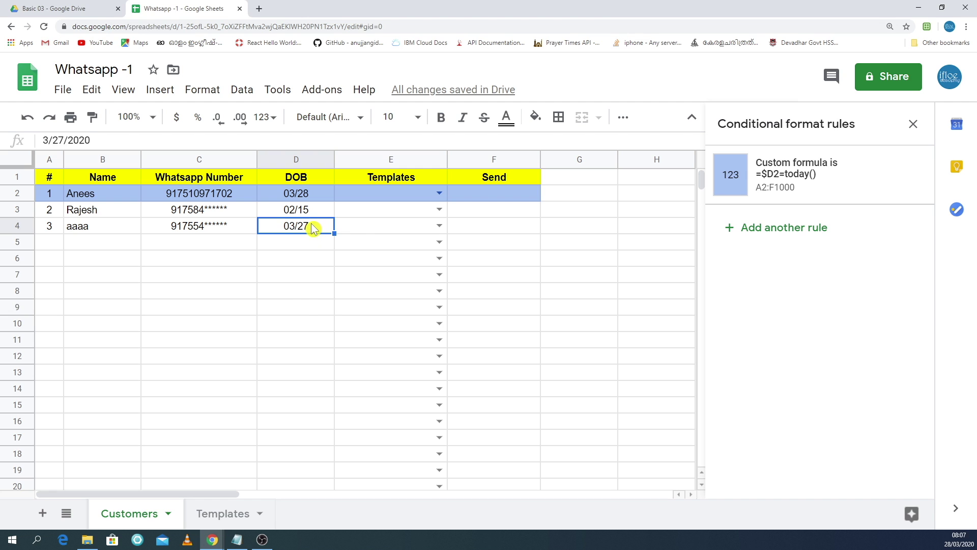
double_click(312, 225)
click(308, 406)
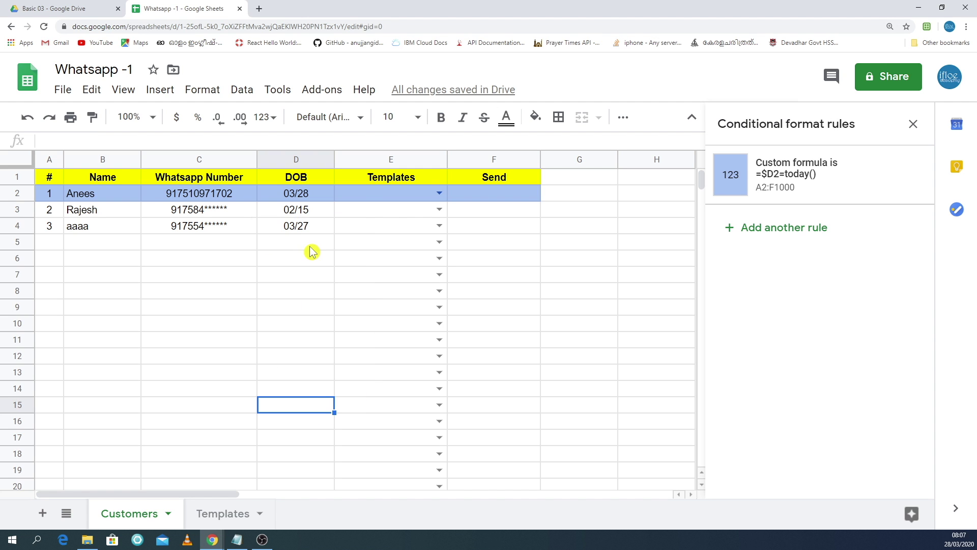
Select the DOB column and cells nearby to review which rows stay highlighted.
click(300, 160)
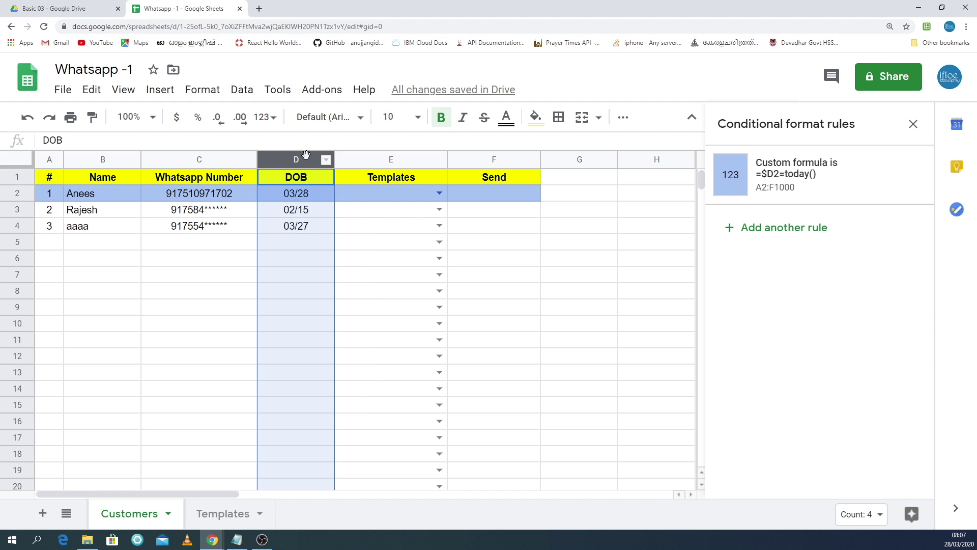
click(373, 407)
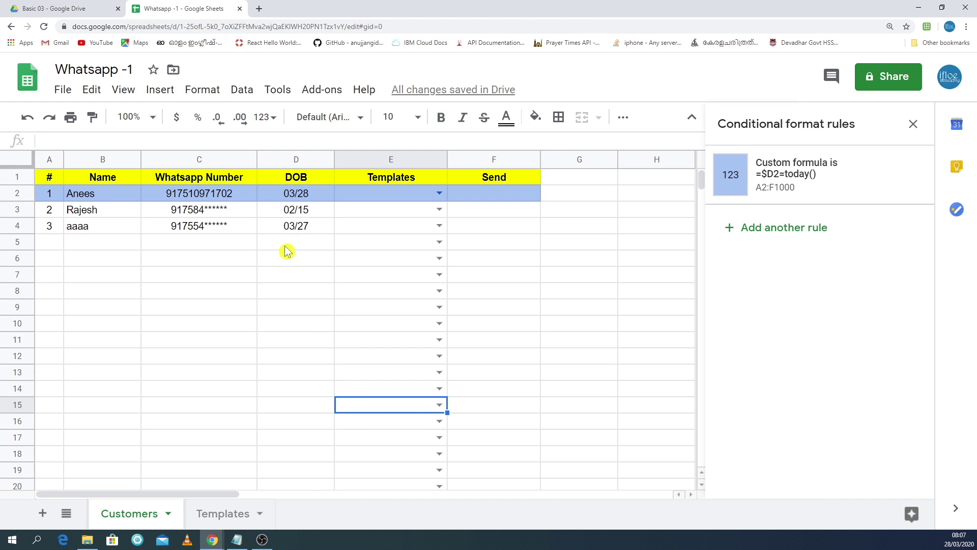
click(288, 243)
click(305, 283)
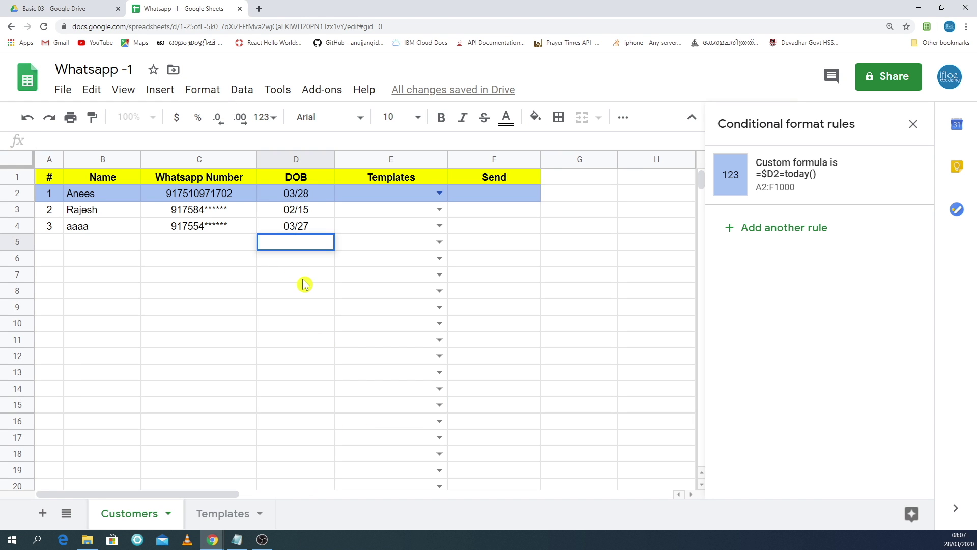
click(300, 252)
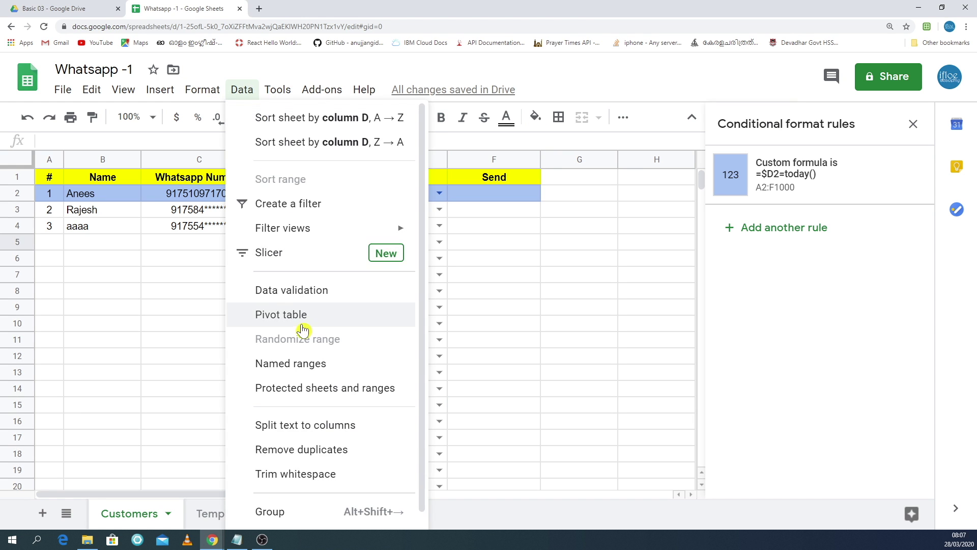
Add a Date data-validation rule to D2:D so the DOB cells accept only valid dates.
click(309, 295)
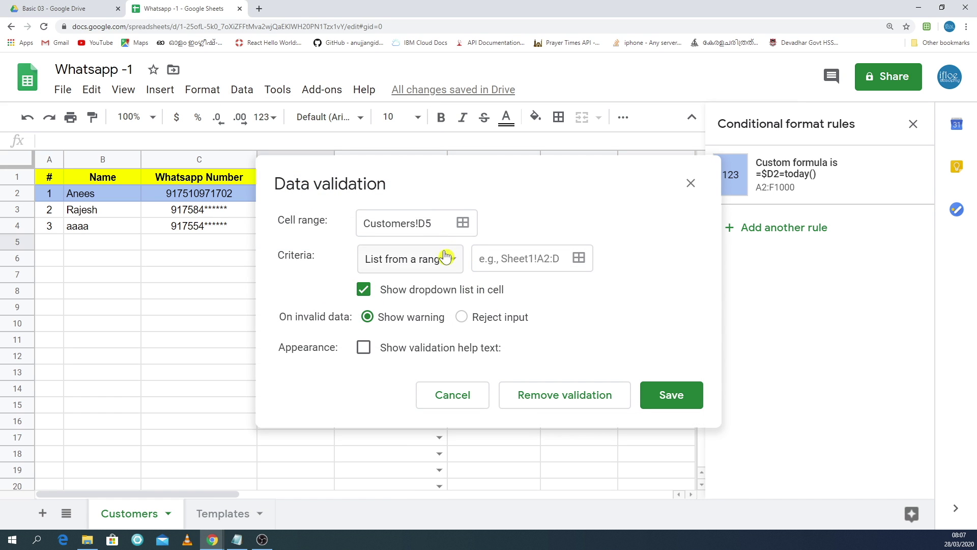
drag(425, 223, 434, 223)
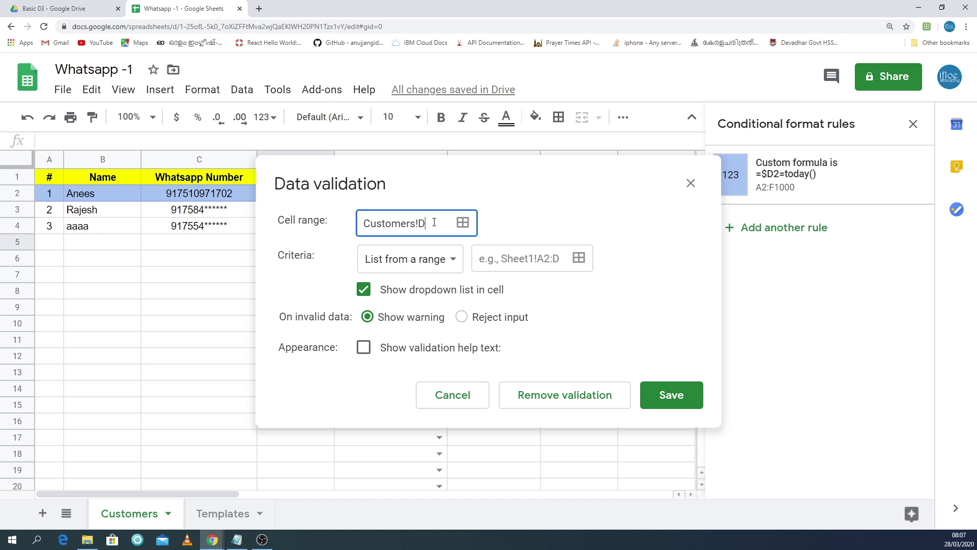
click(448, 265)
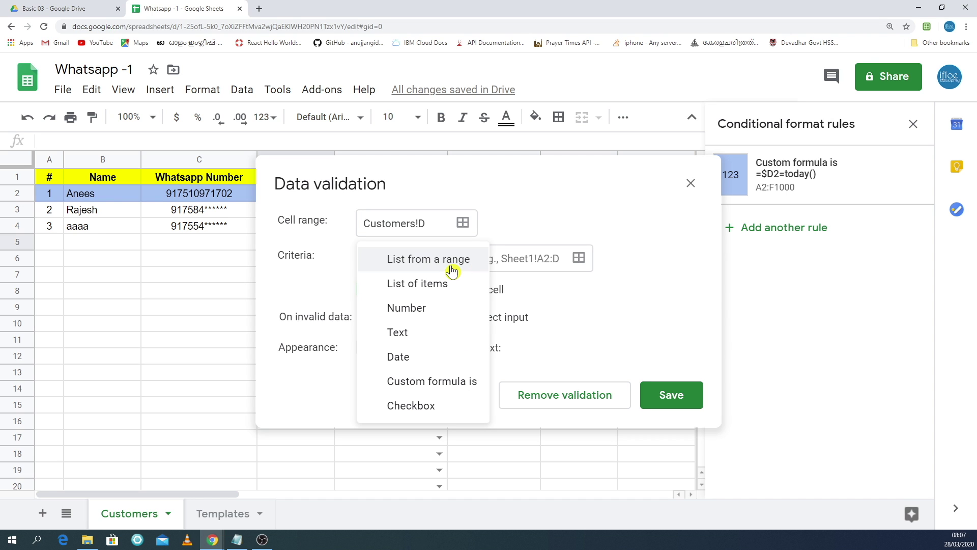
click(402, 358)
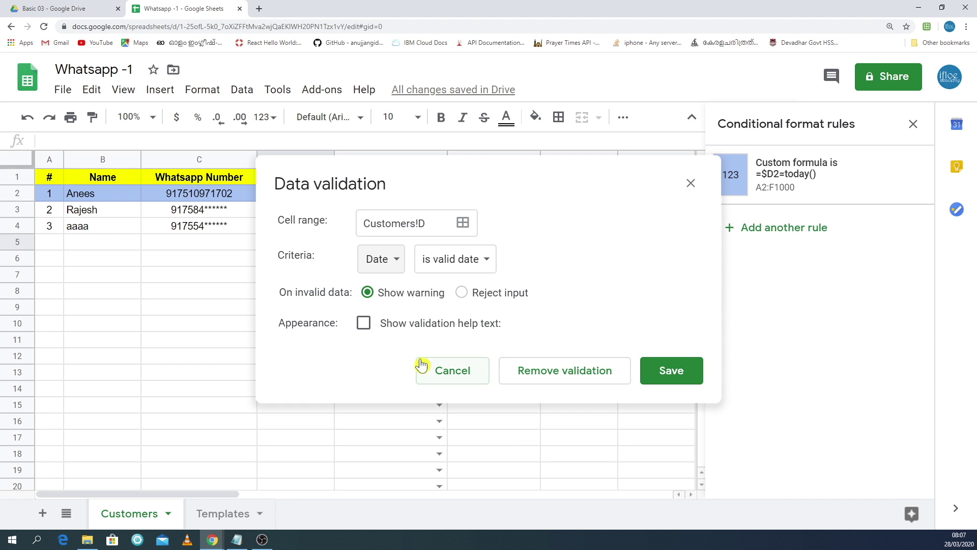
click(661, 379)
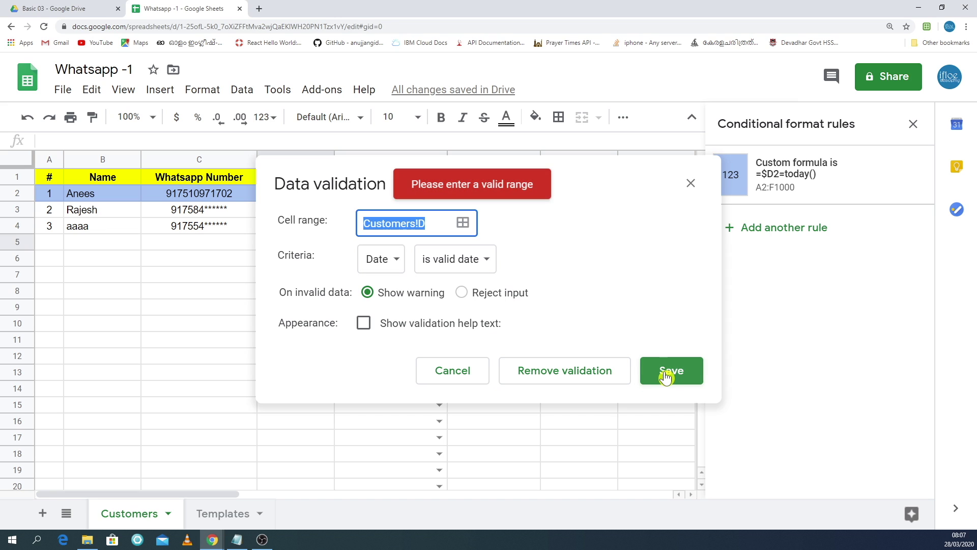
click(442, 227)
text(2:D)
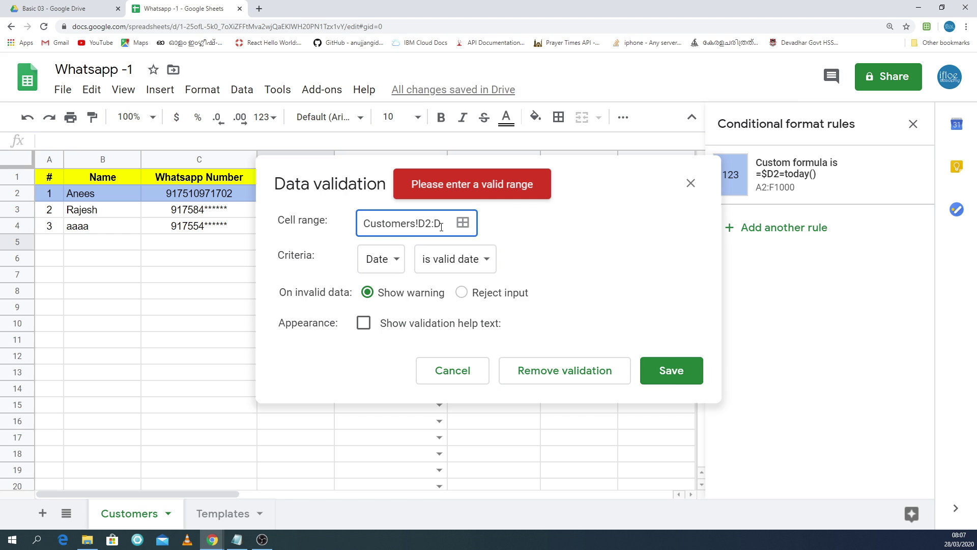
click(676, 371)
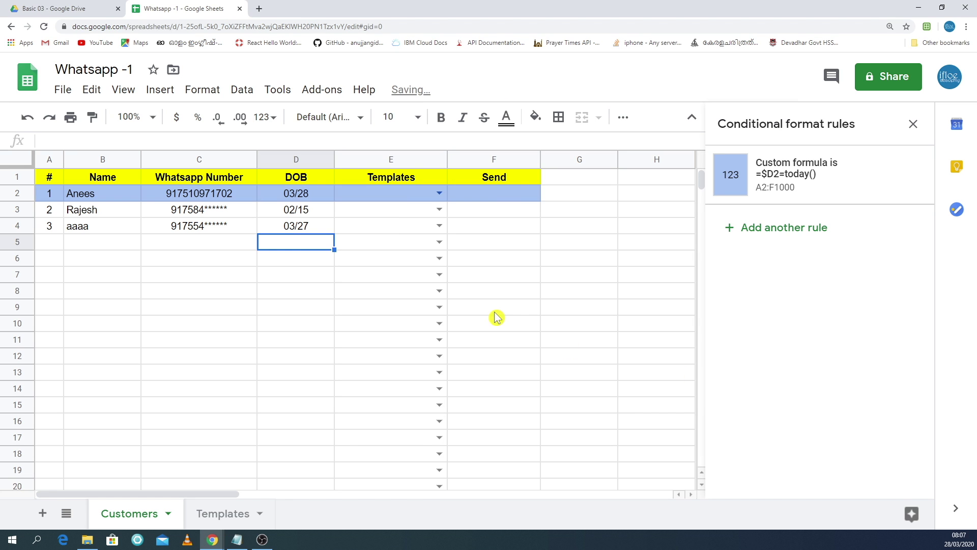
double_click(316, 246)
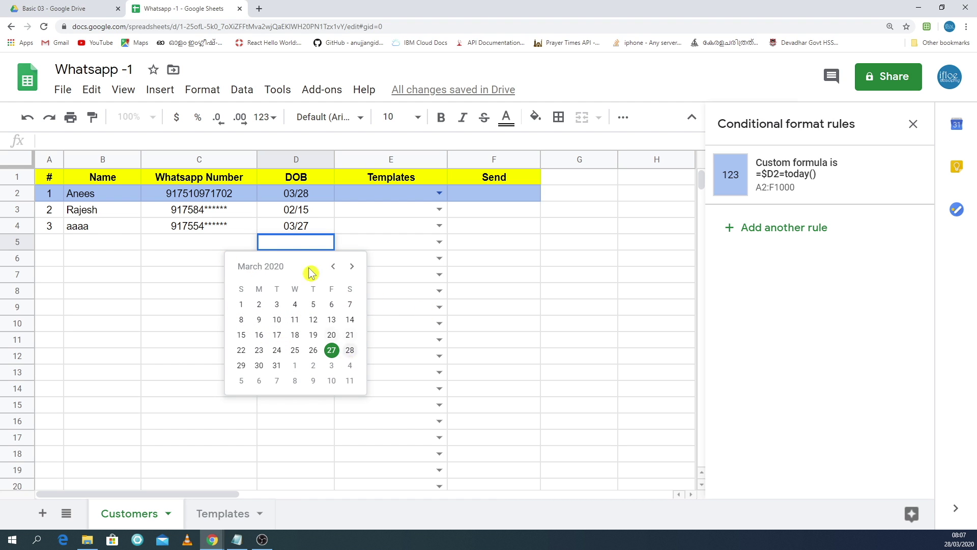
click(384, 312)
click(311, 266)
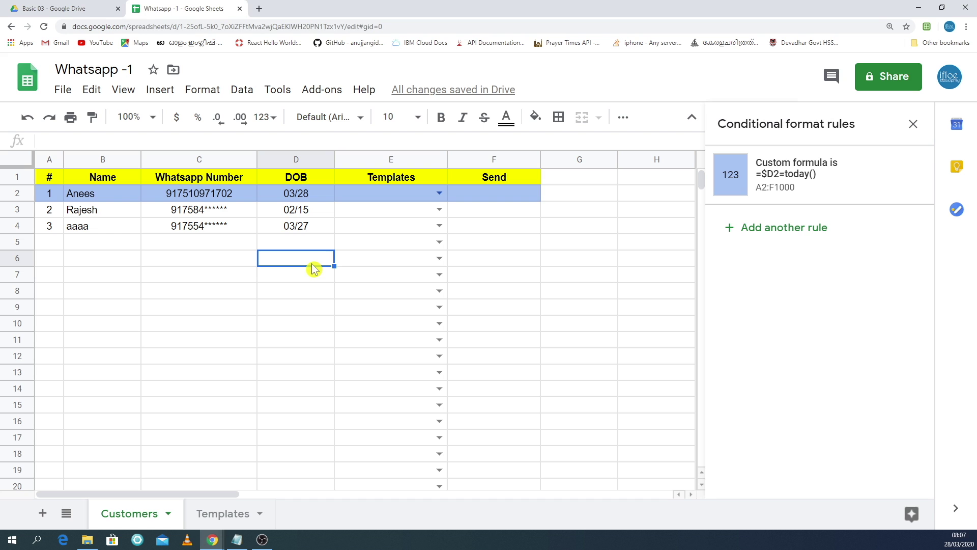
double_click(310, 258)
click(393, 346)
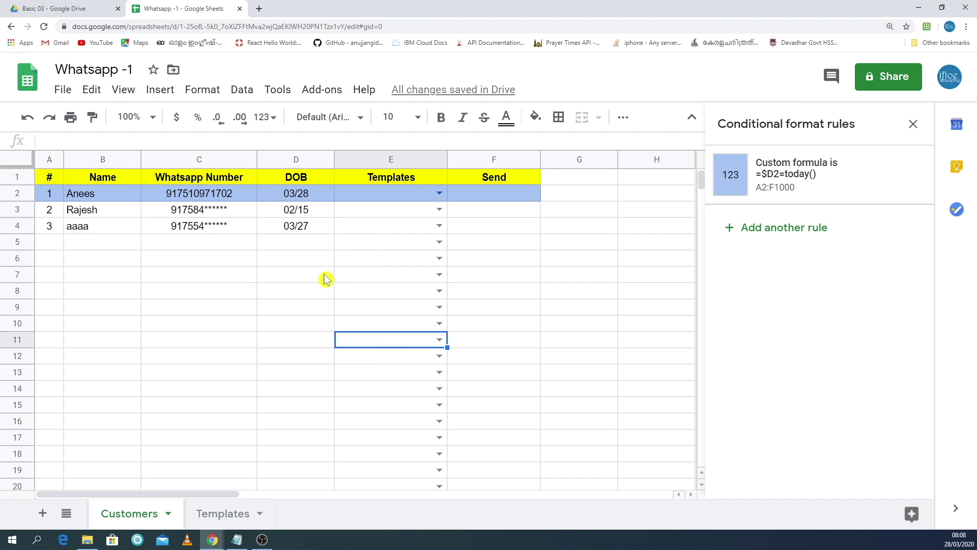
click(304, 243)
double_click(304, 244)
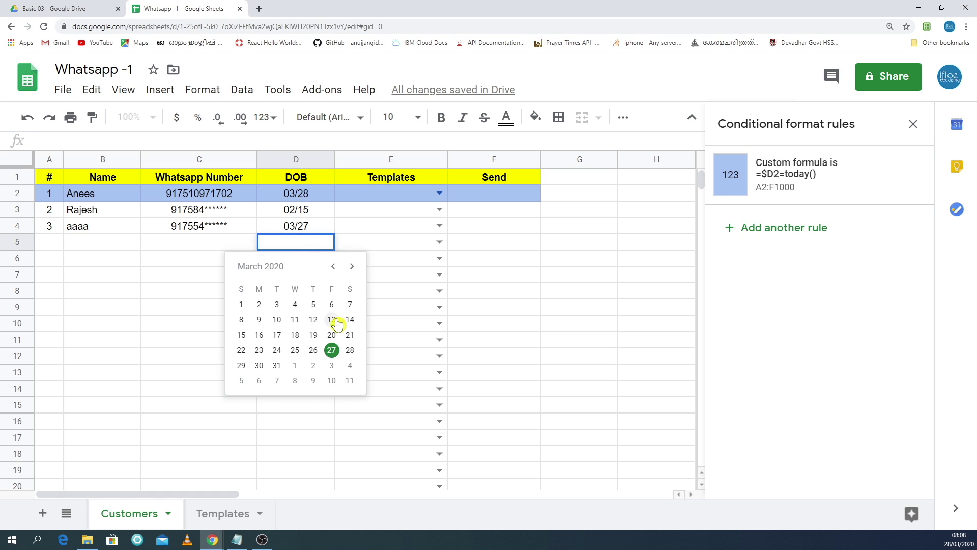
click(353, 349)
click(340, 324)
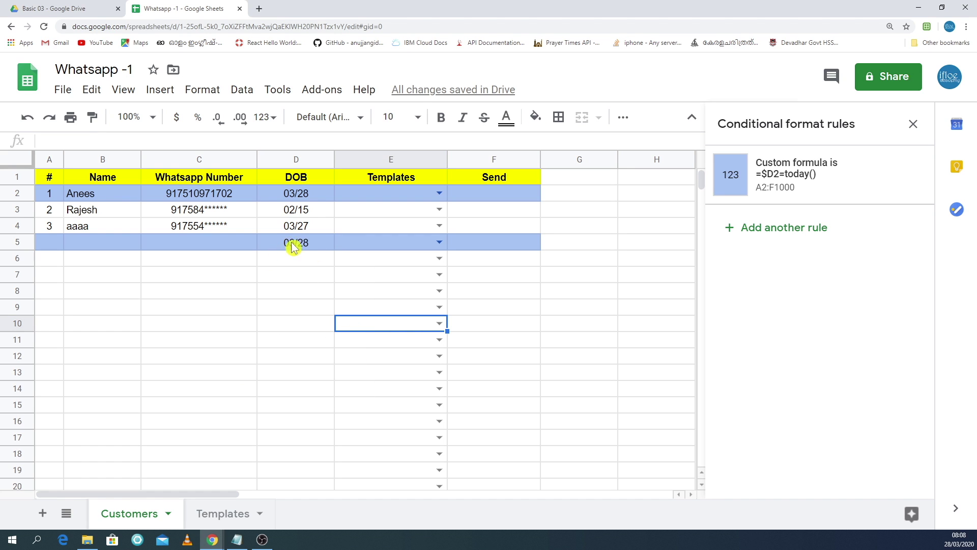
key(ctrl+z)
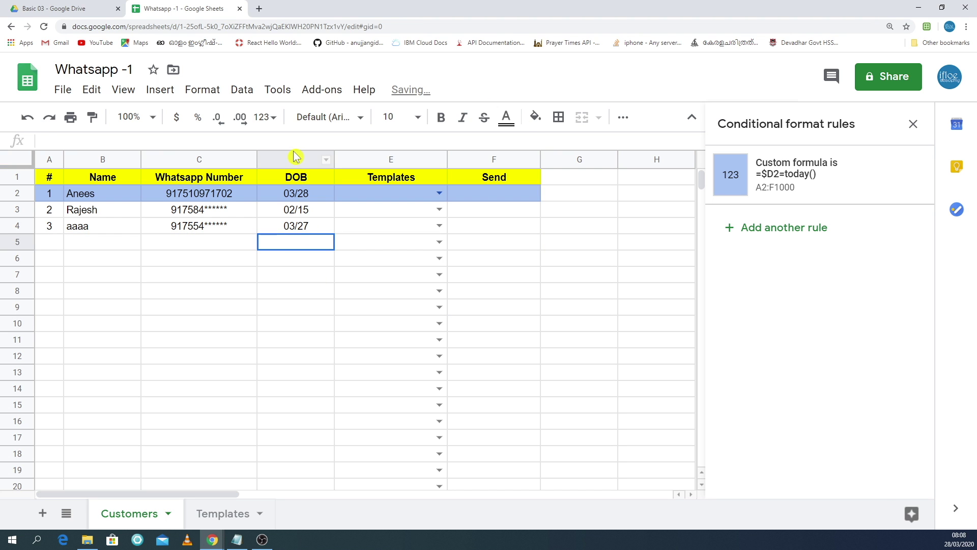
click(296, 159)
Apply the 09/26 month/day number format to the whole DOB column D.
click(243, 90)
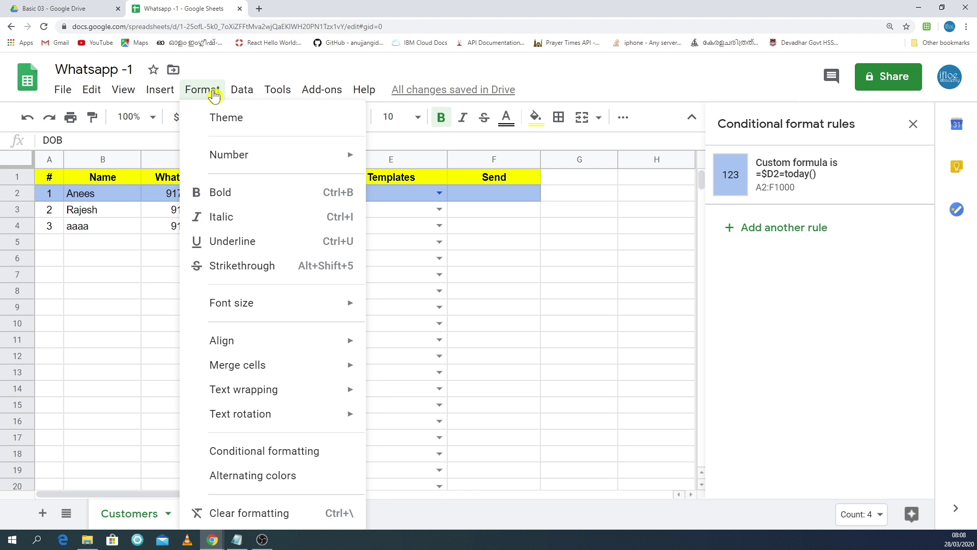
mouse_move(229, 154)
scroll(473, 433, down, 1)
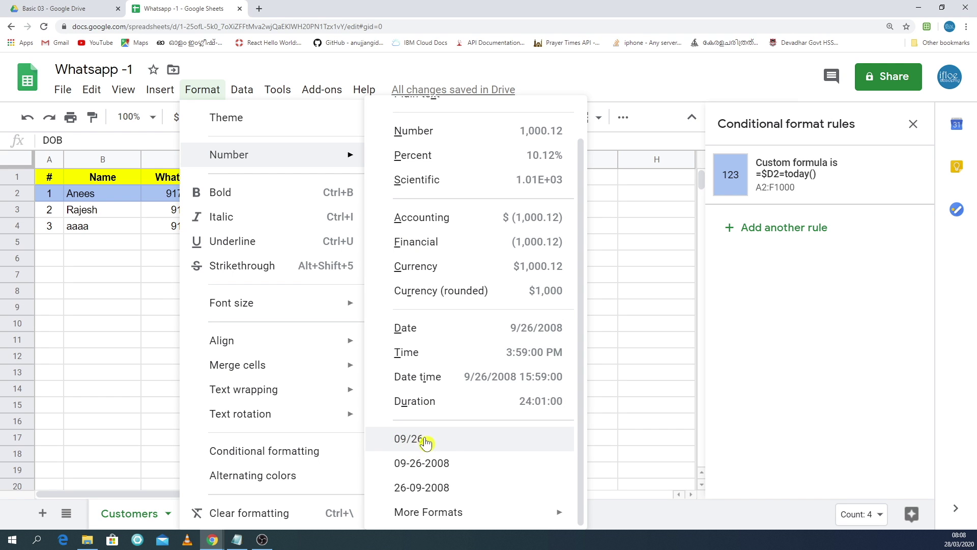
click(127, 277)
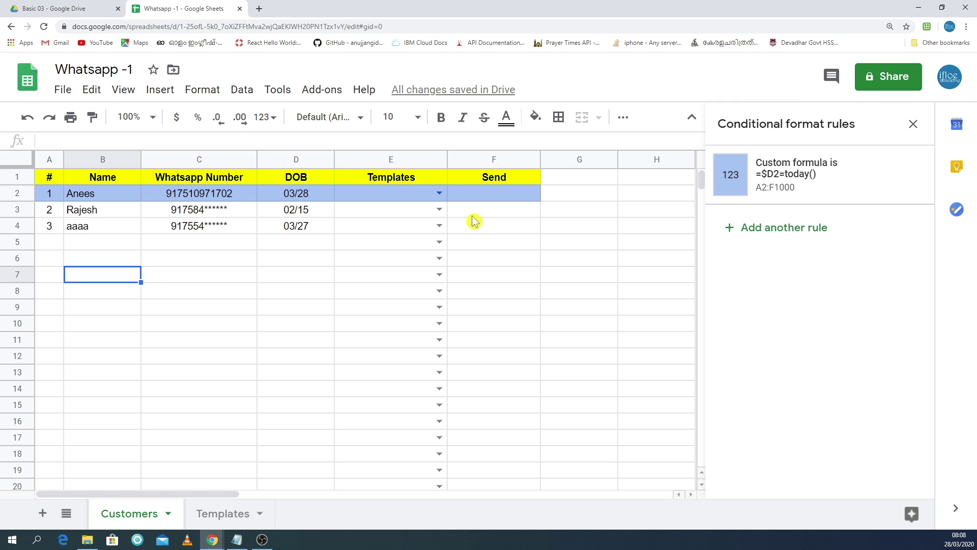
Set E2's template to Birthday Message and enter a Send Whatsapp label in F2.
click(439, 193)
click(363, 232)
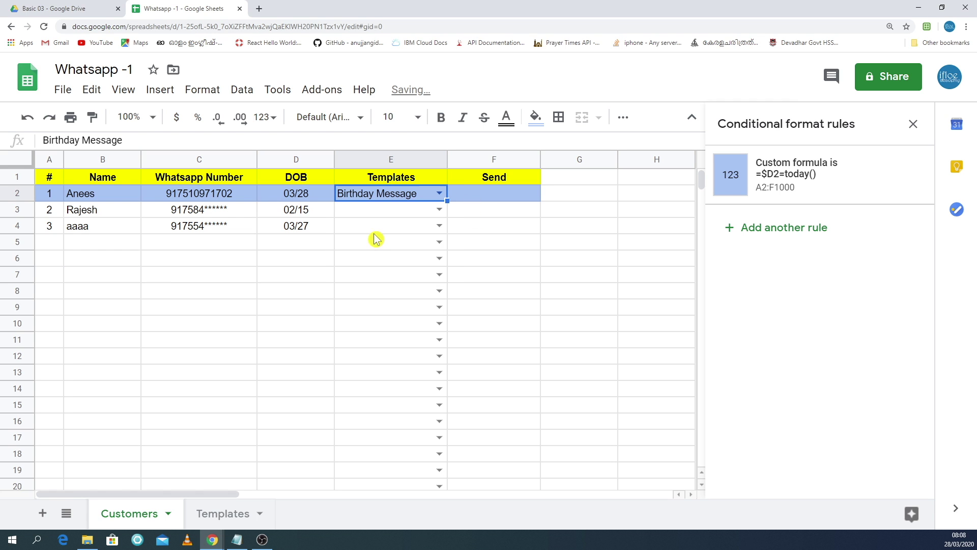
click(476, 197)
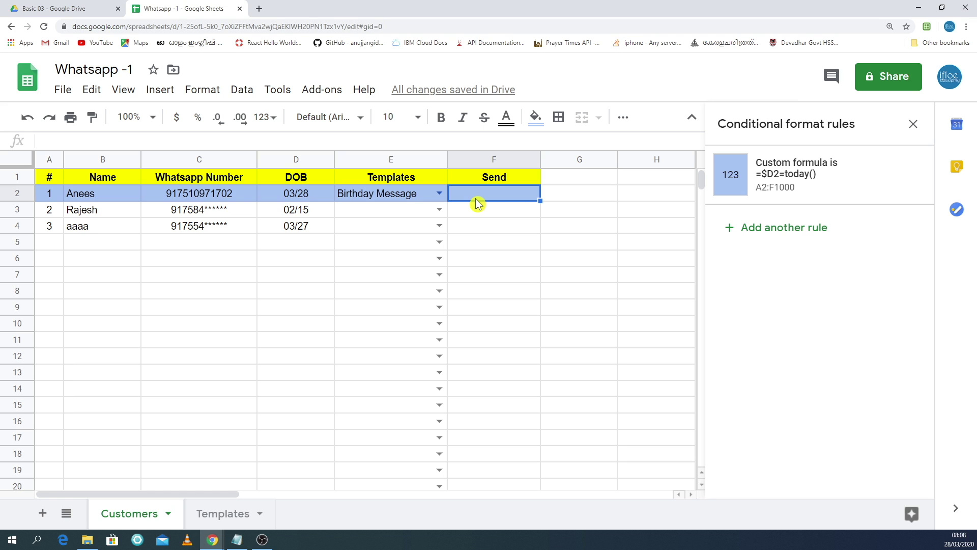
text(Send Whats)
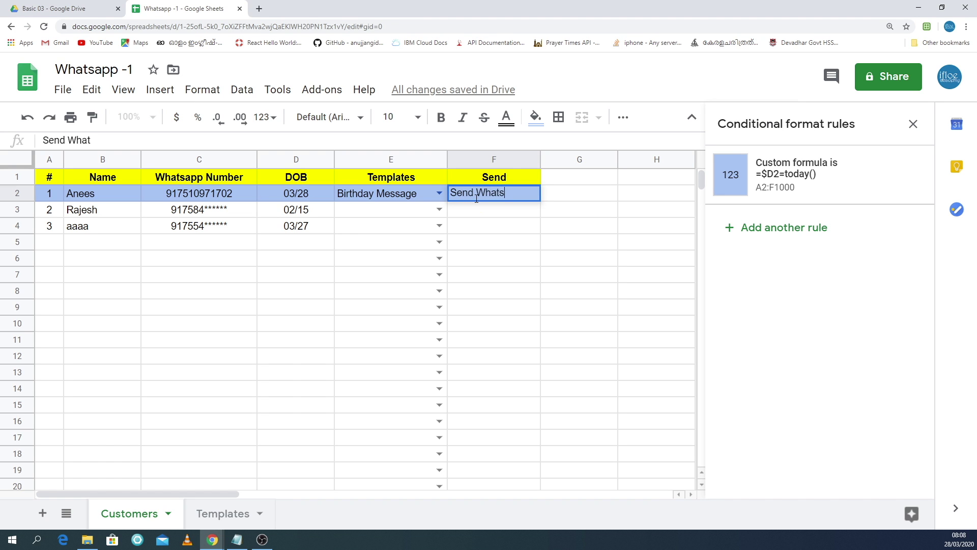
text(app)
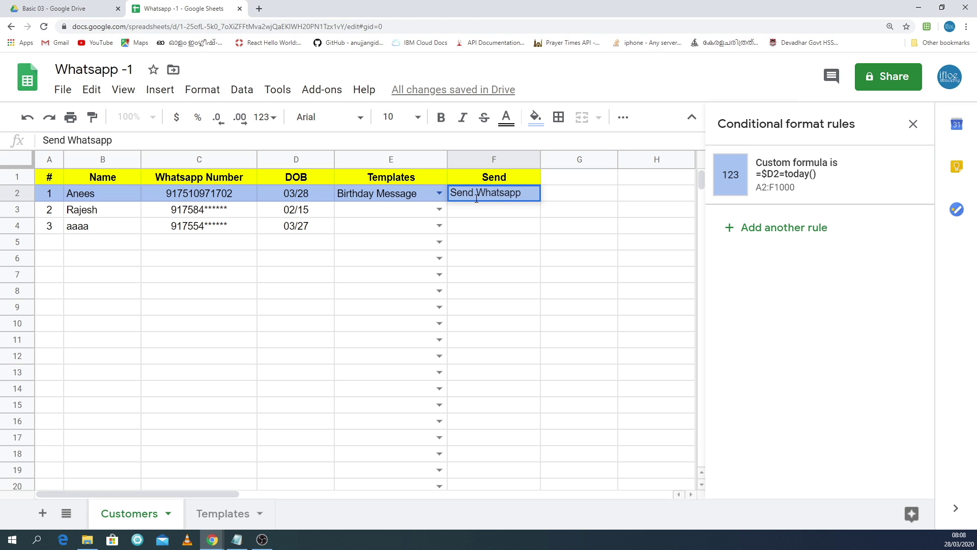
click(501, 230)
Centre-align the whole Send column F.
click(490, 161)
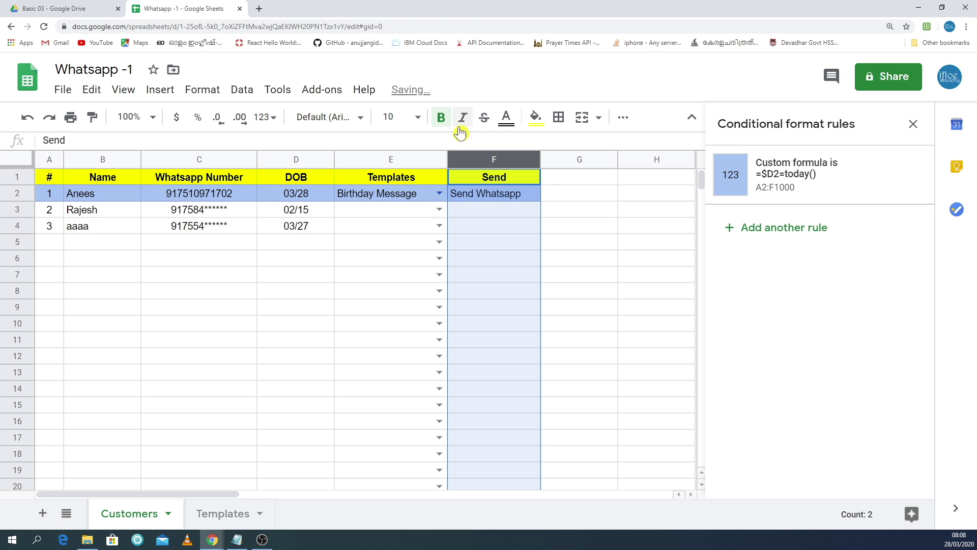
click(623, 118)
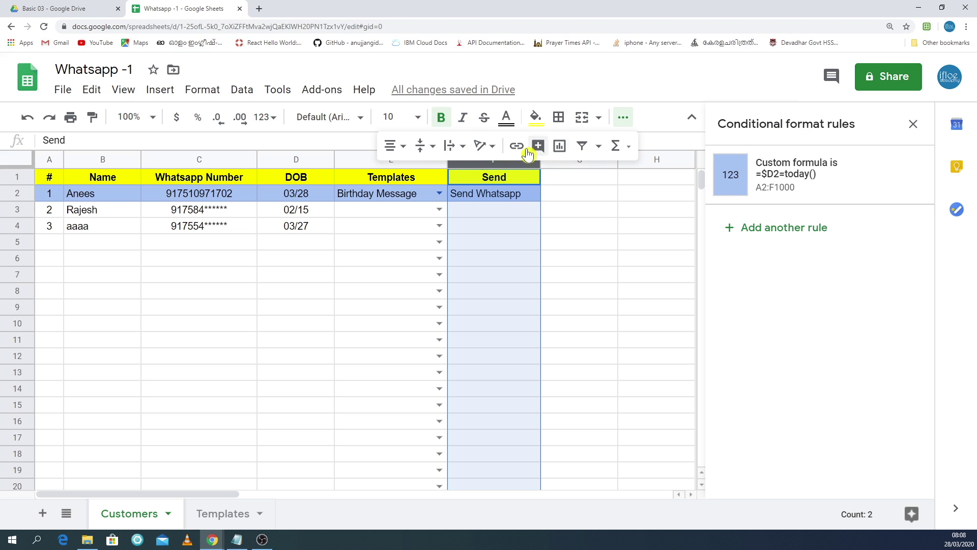
click(395, 146)
click(415, 174)
click(431, 281)
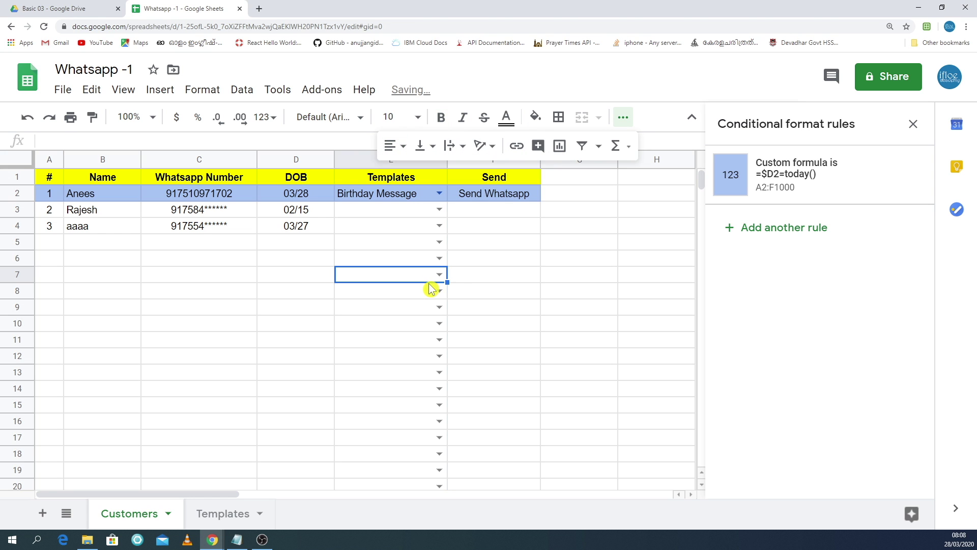
Abandon adding a link to F2 and clear its Send Whatsapp text.
click(490, 197)
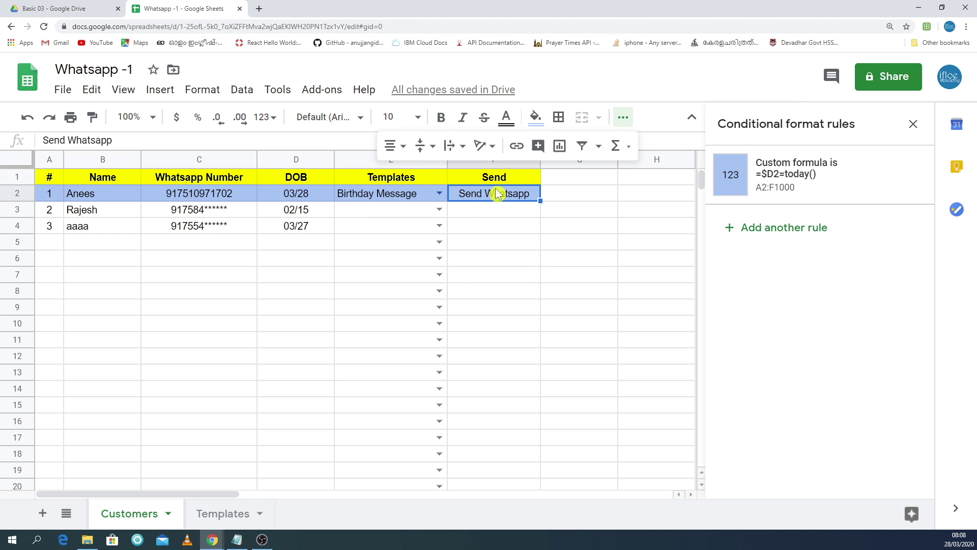
right_click(496, 194)
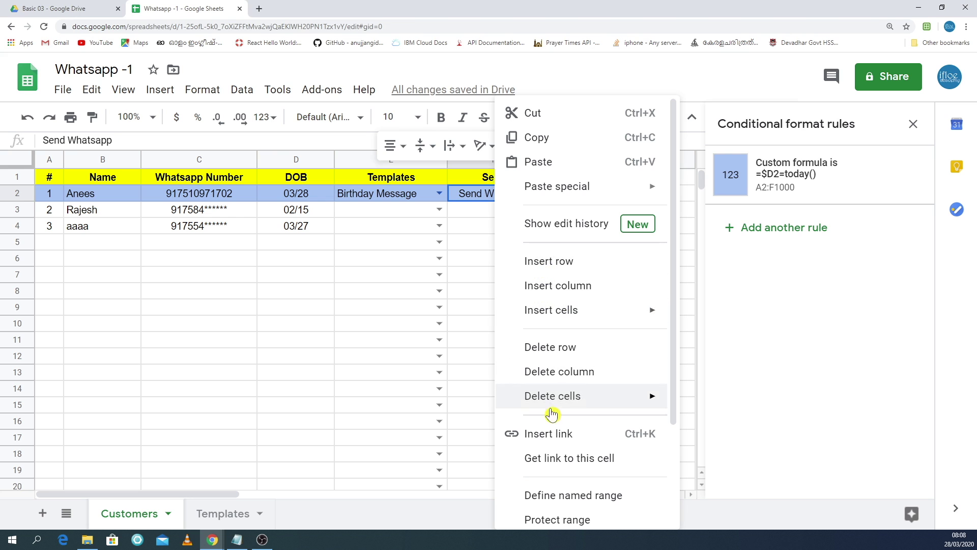
click(559, 436)
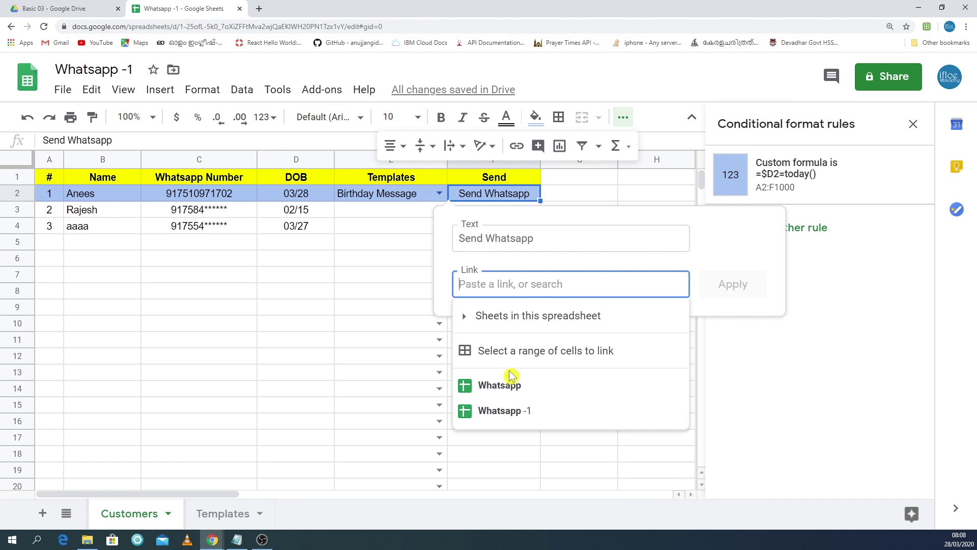
click(399, 293)
click(489, 199)
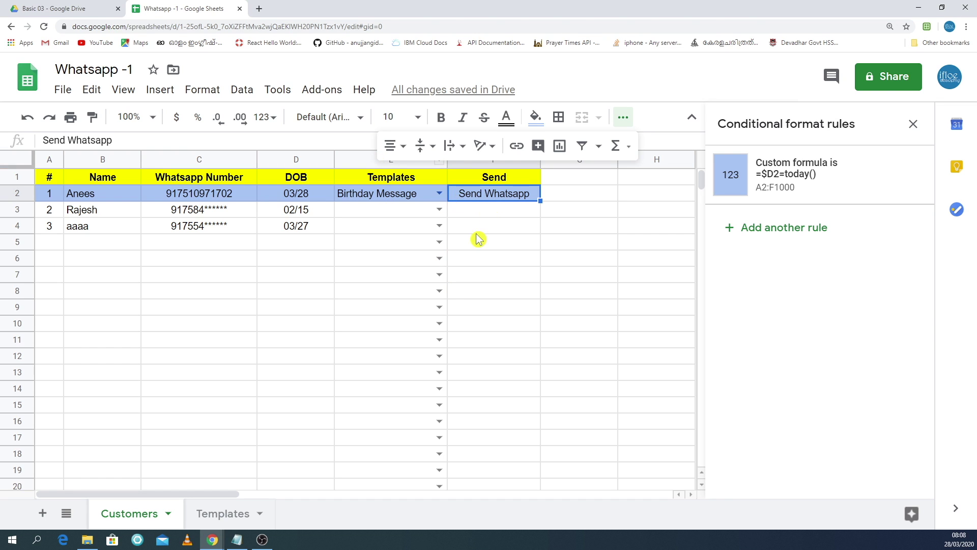
key(Delete)
Start an =HYPERLINK("","") formula in cell F2.
click(502, 225)
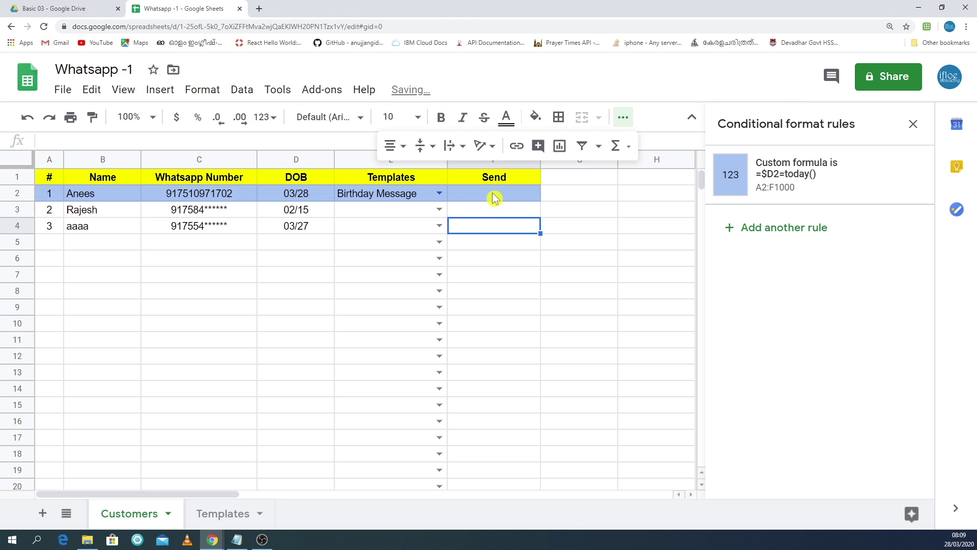
click(494, 198)
drag(323, 150, 323, 238)
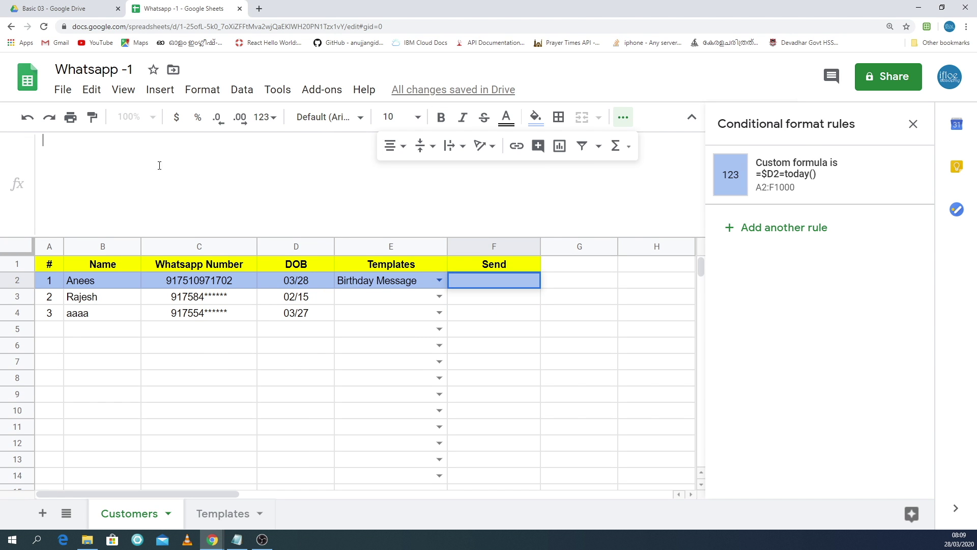
text(=)
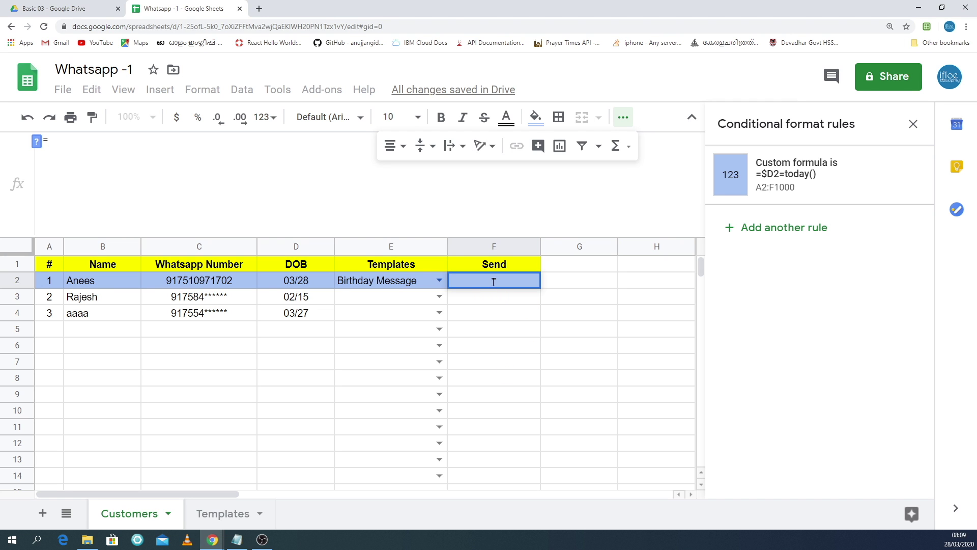
text(hy)
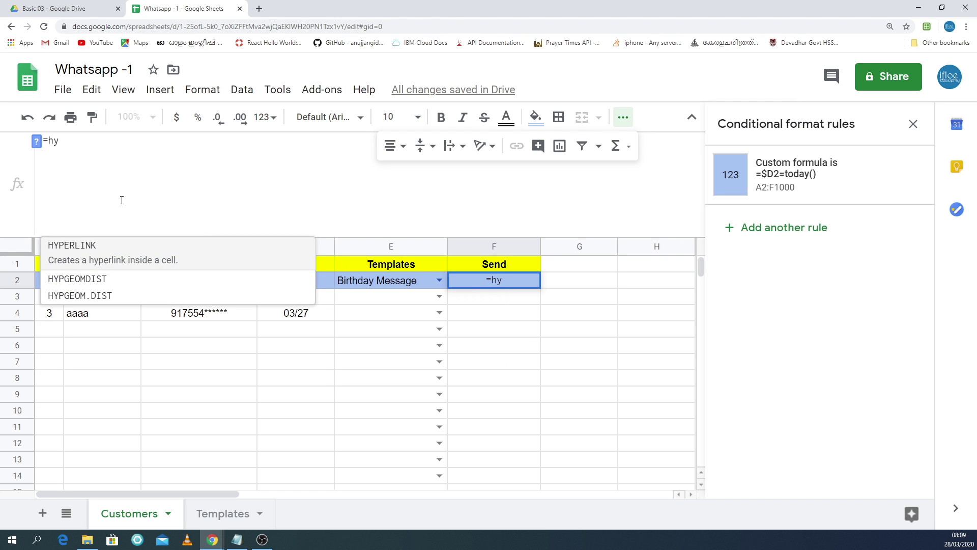
click(132, 256)
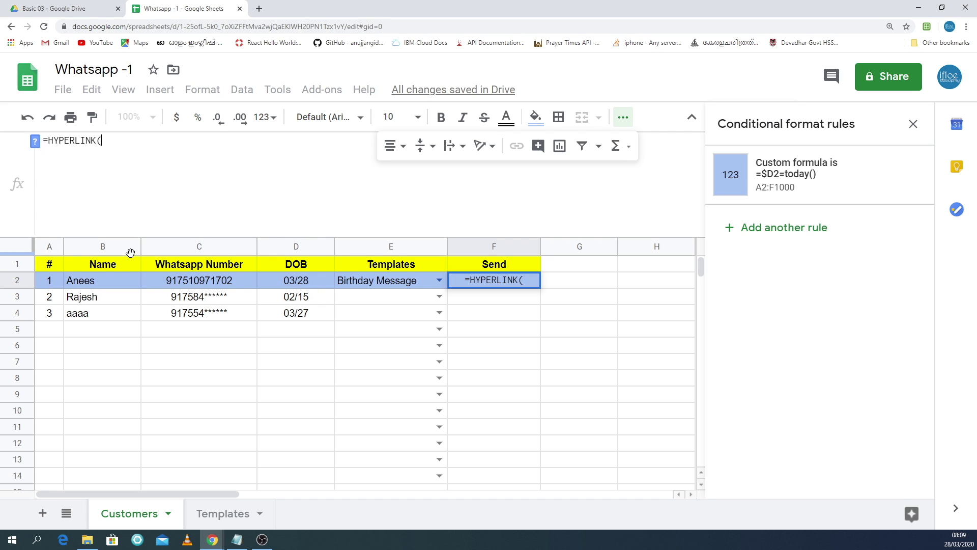
text("")
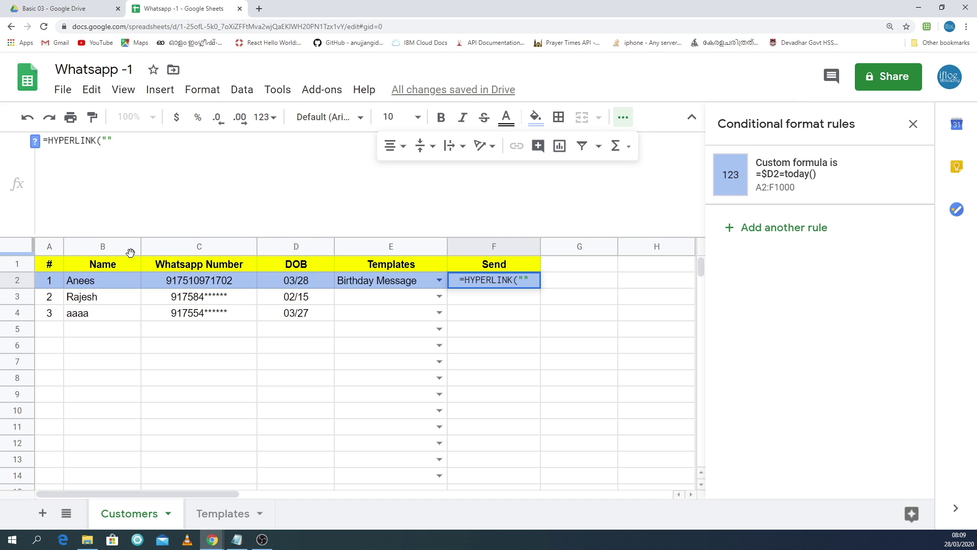
text())
text(,)
text("")
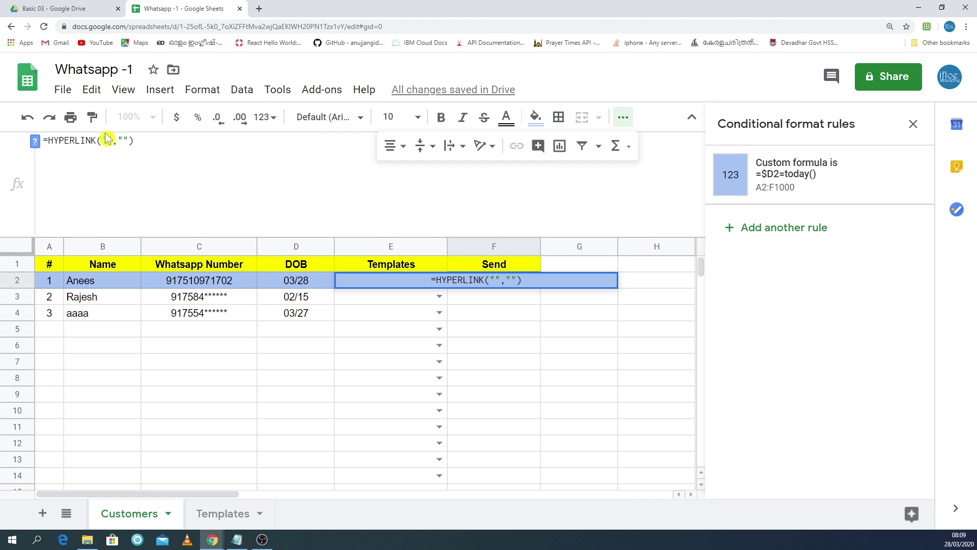
Grab the api.whatsapp.com/send URL from the Notepad notes and return to Chrome.
click(236, 540)
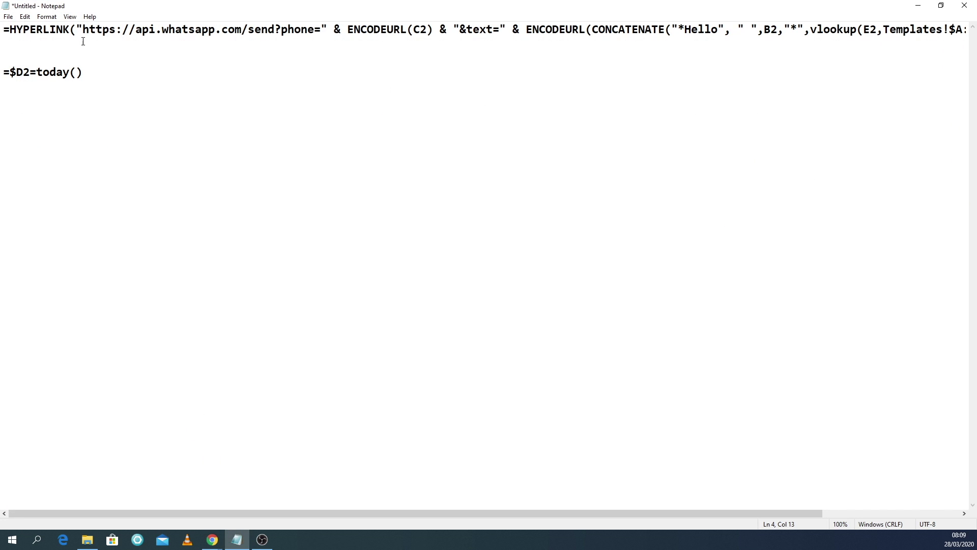
drag(82, 28, 278, 29)
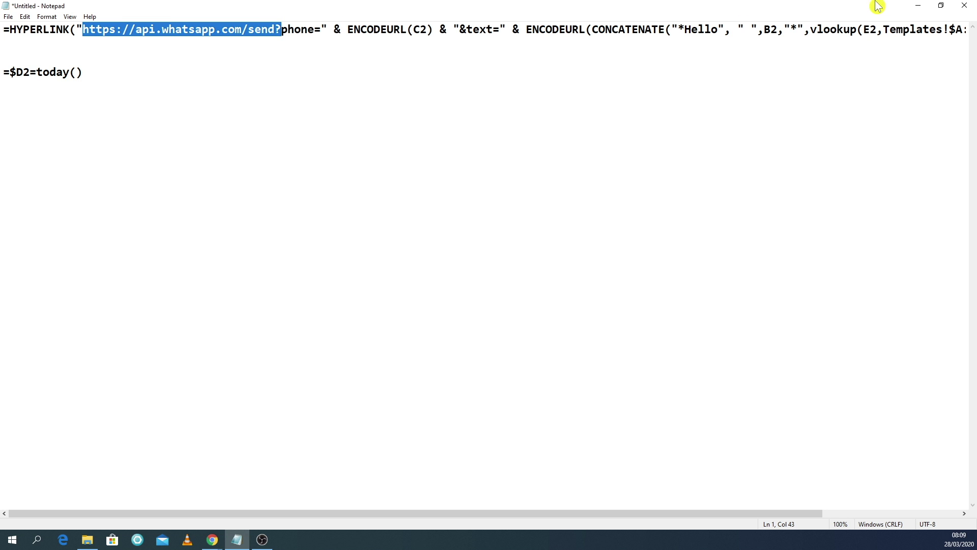
click(918, 5)
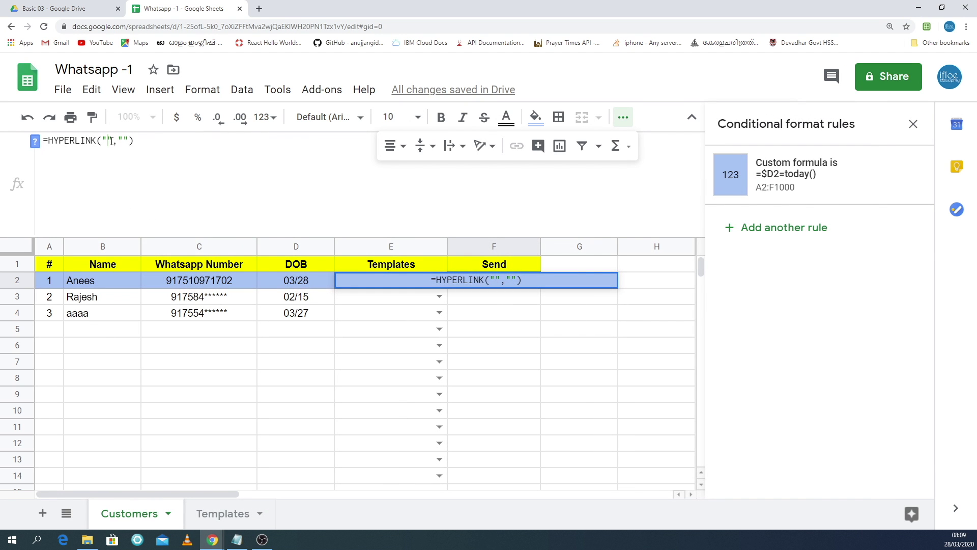
Fill F2's HYPERLINK with the send URL plus ?phone=4454&text=jfhjd and label Send Whatsapp.
text(https://api.whatsapp.com/send)
text(?phone=)
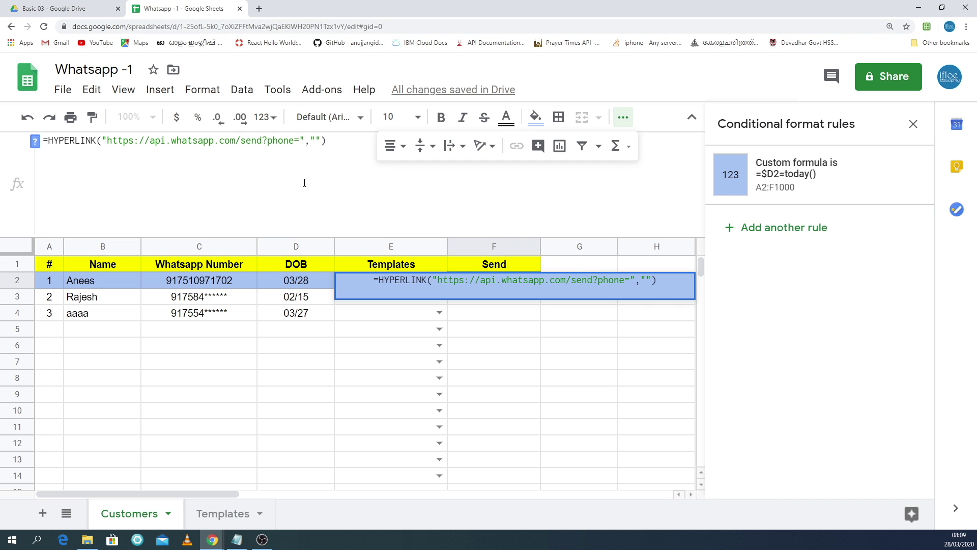
text(44)
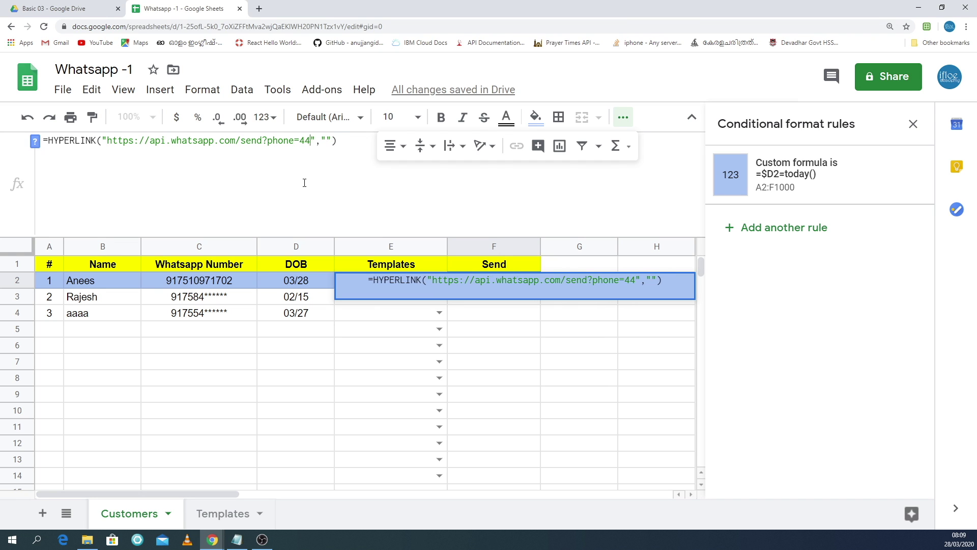
text(54&)
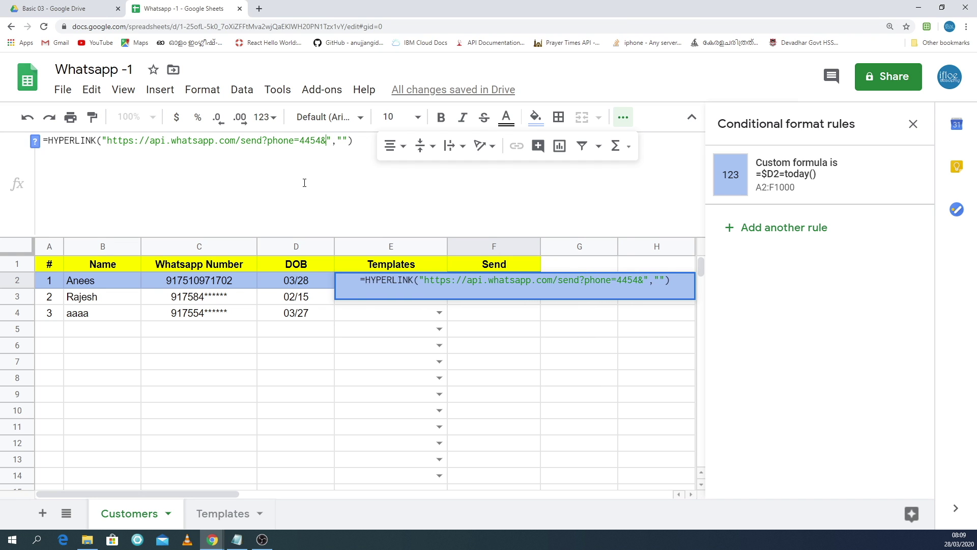
text(text=)
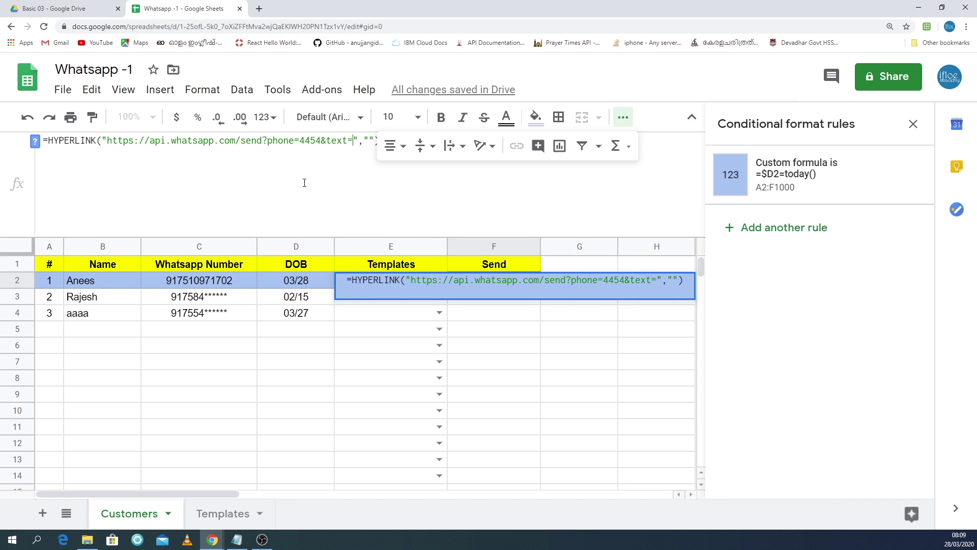
text(jfhjd)
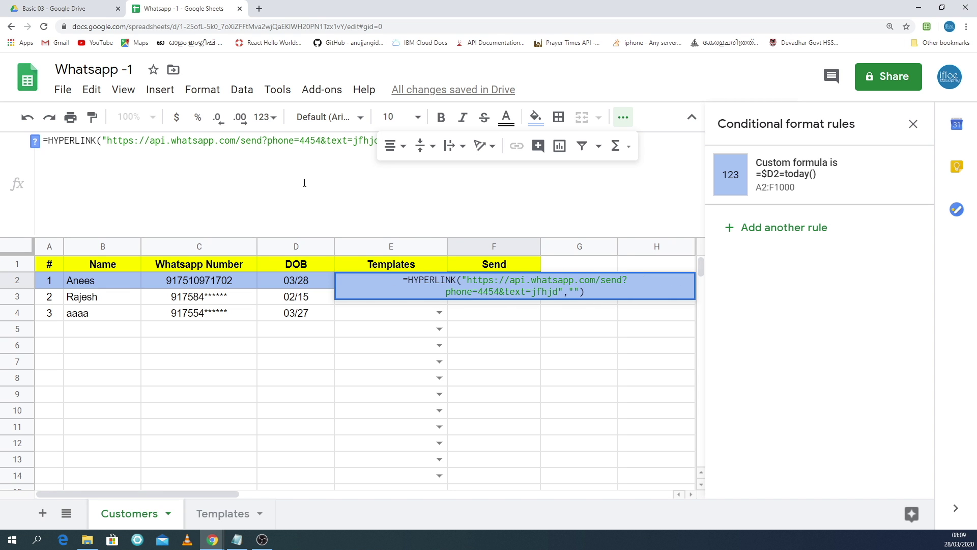
click(396, 140)
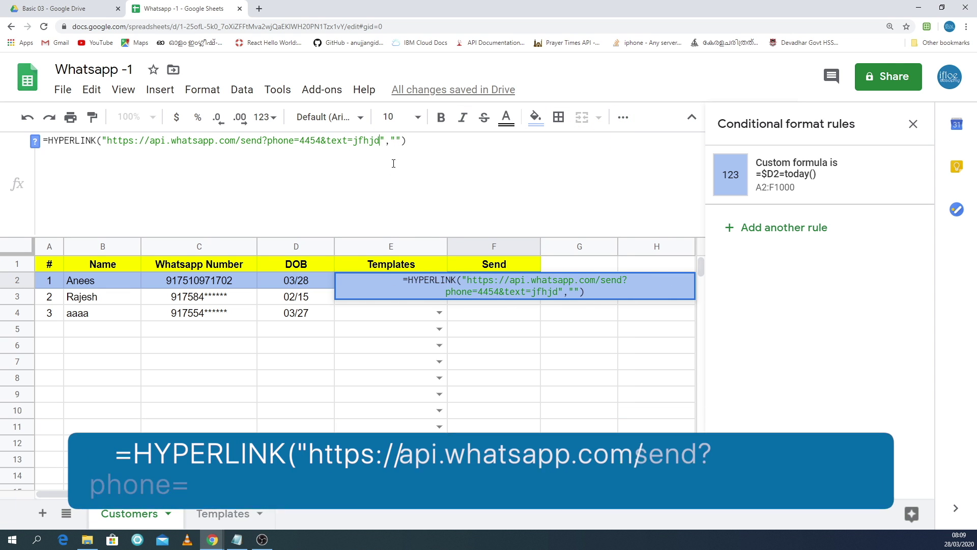
text(Sen)
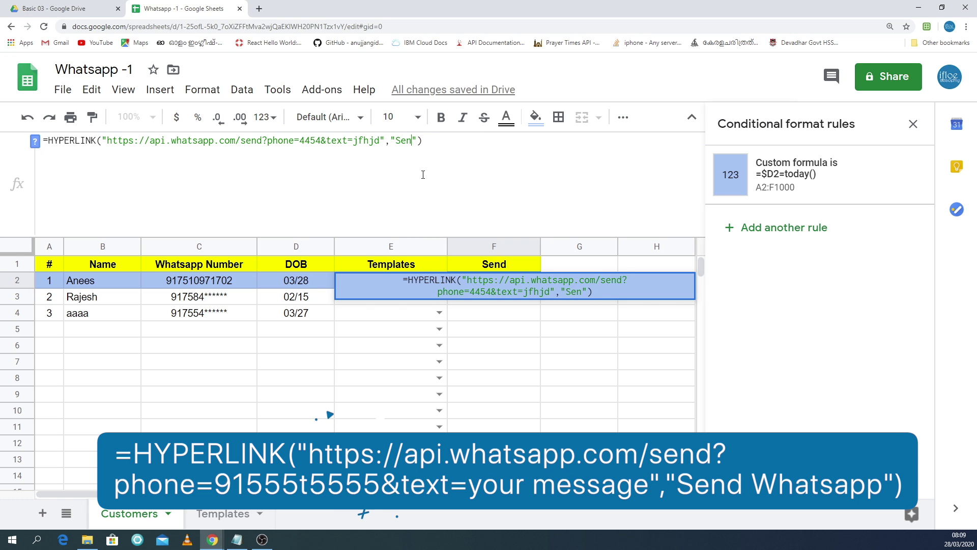
text(d)
key(BackSpace)
key(BackSpace)
key(BackSpace)
key(Left)
key(BackSpace)
key(BackSpace)
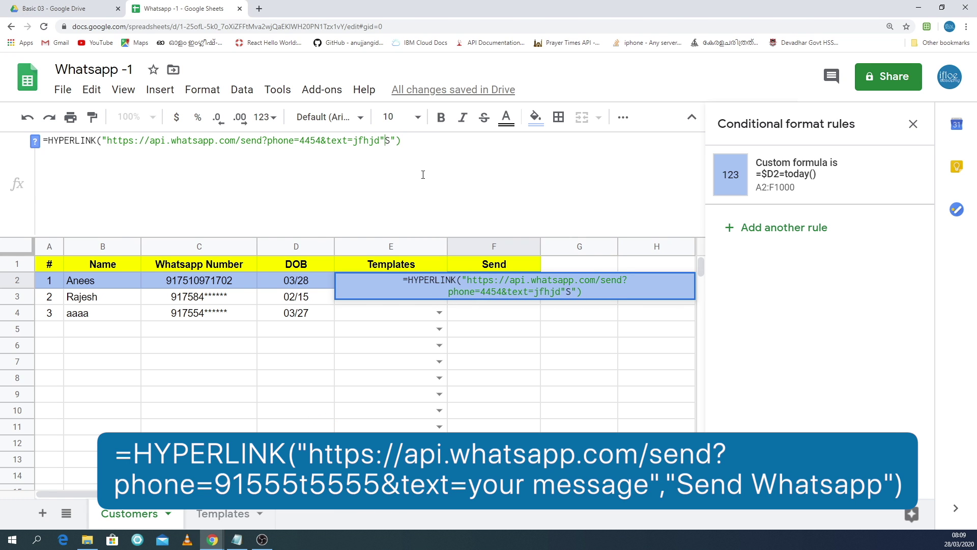
key(BackSpace)
key(Delete)
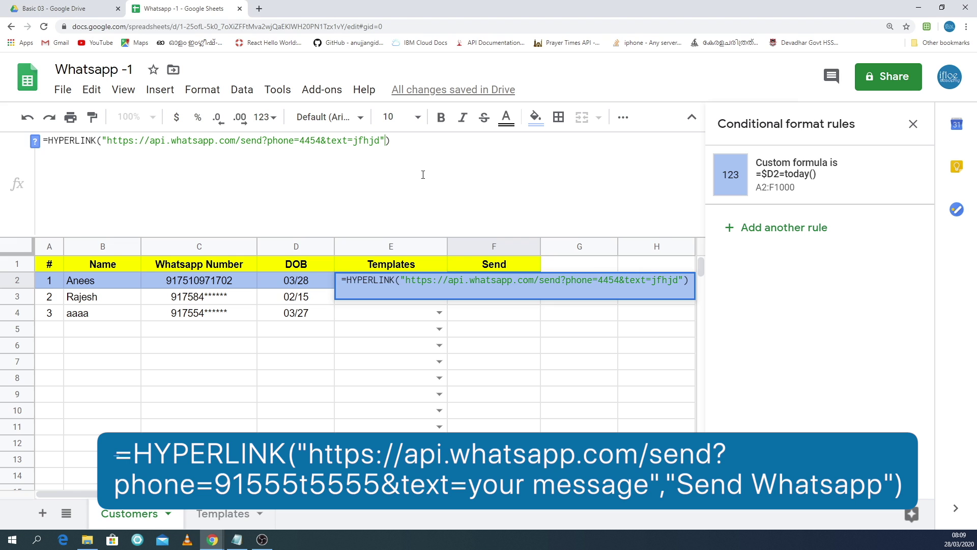
text(,)
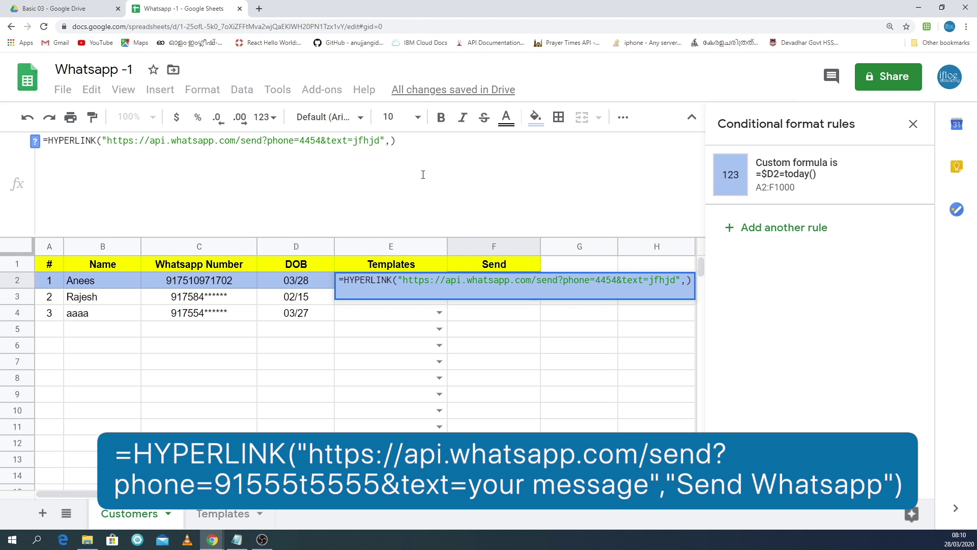
text(""Se)
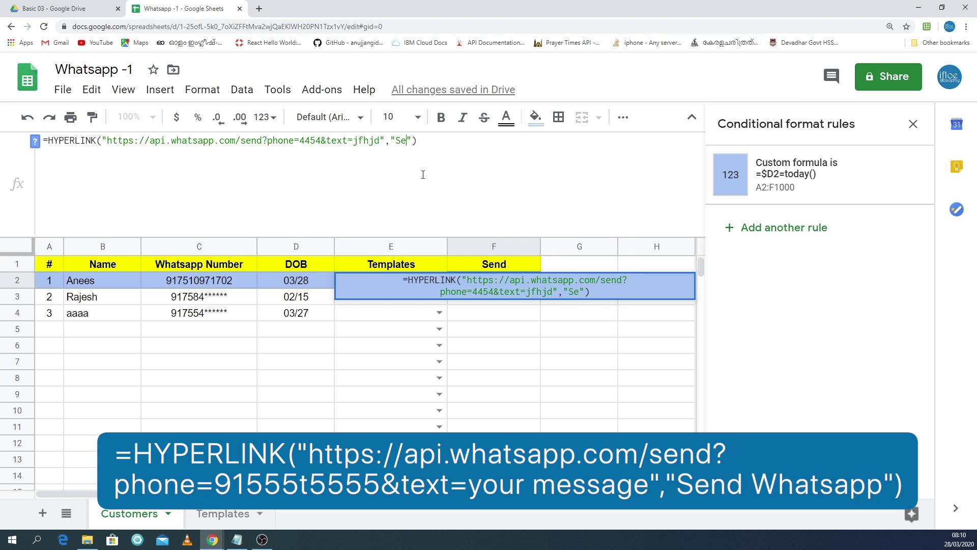
text(nd Whats)
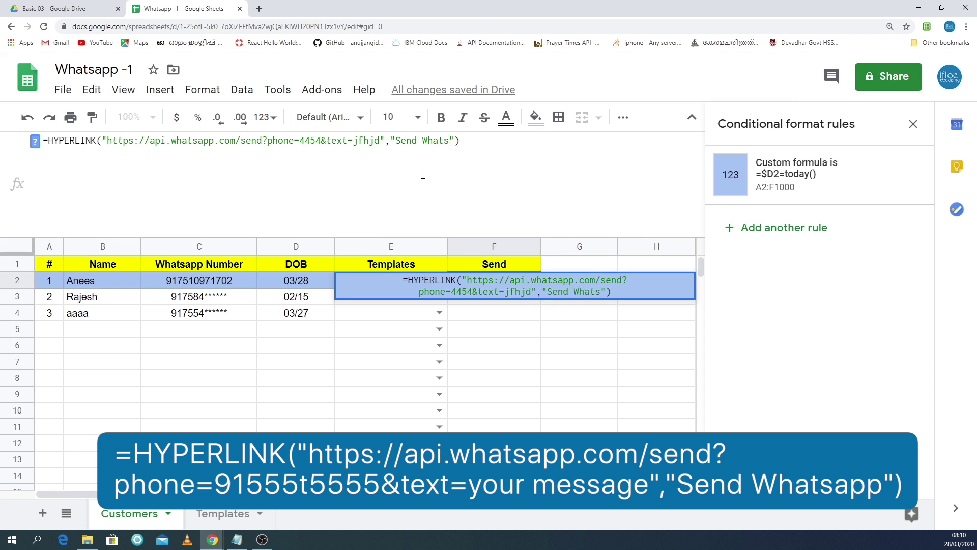
text(app)
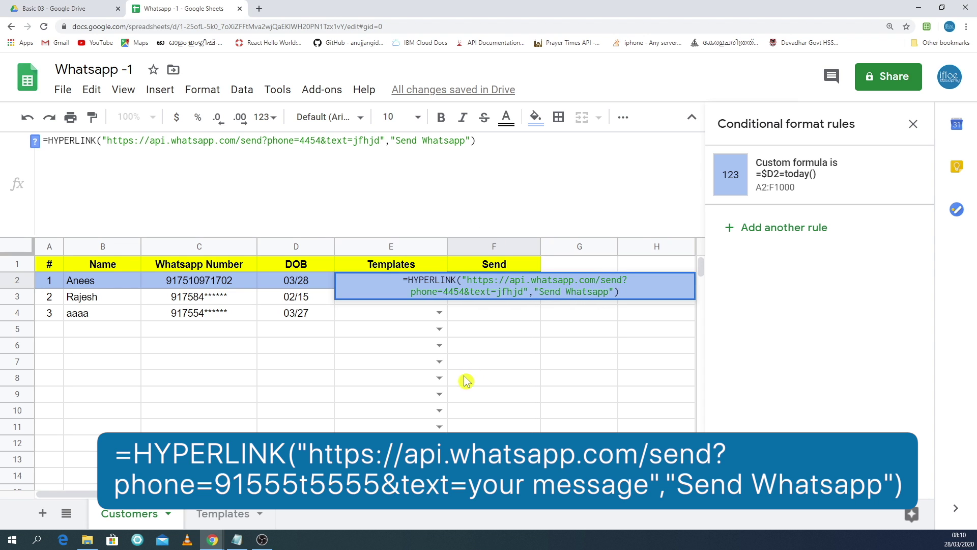
Commit F2's link formula and test that it opens WhatsApp's send page.
click(492, 365)
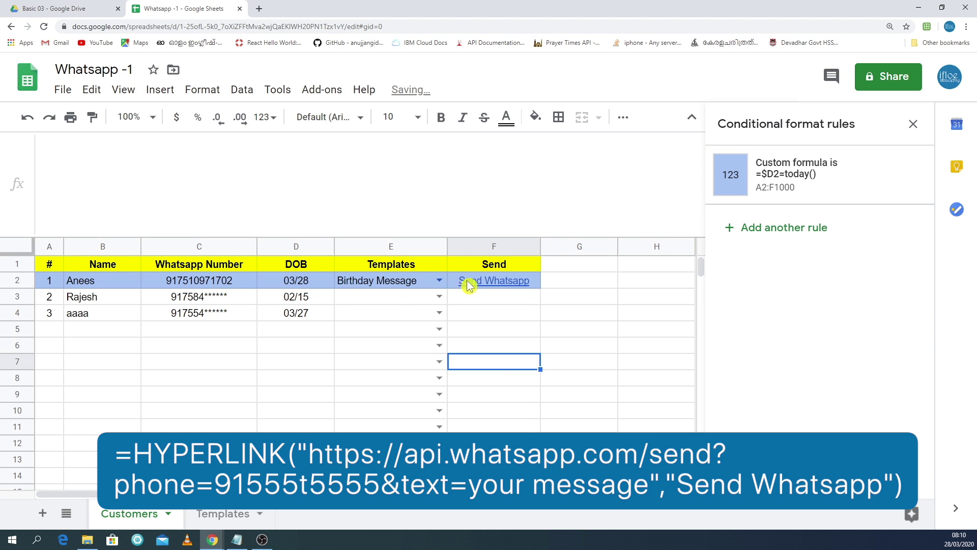
click(539, 285)
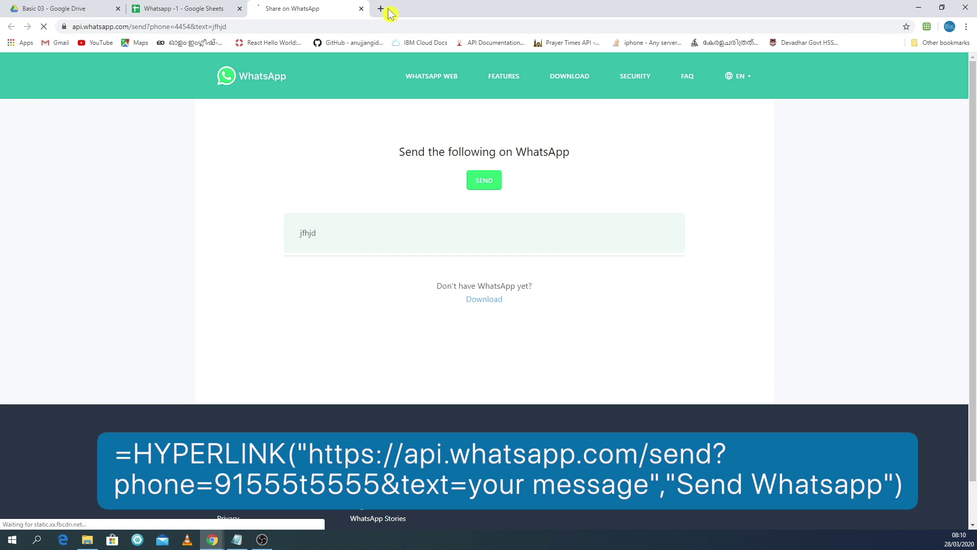
click(362, 8)
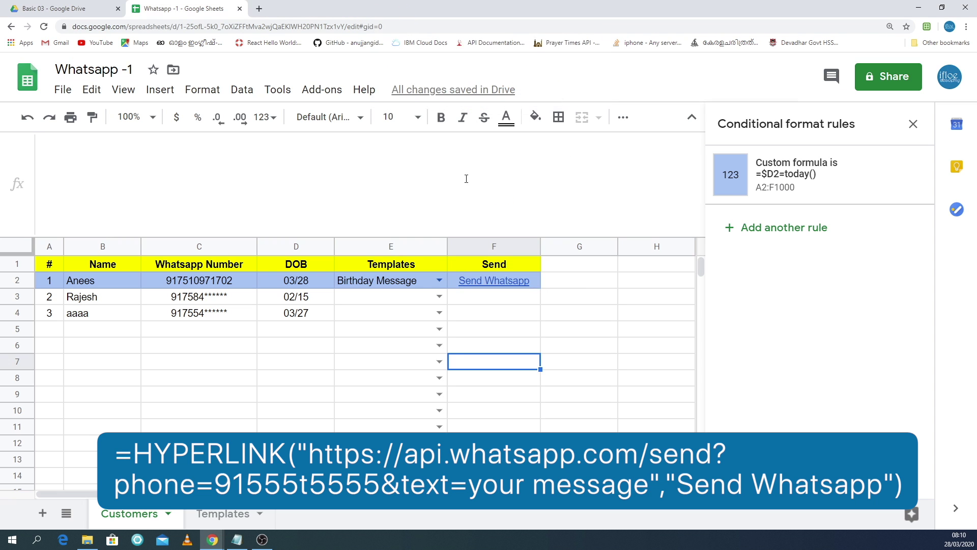
Fill the link formula down to F3:F4 and test a copied link.
click(534, 284)
click(545, 284)
click(533, 285)
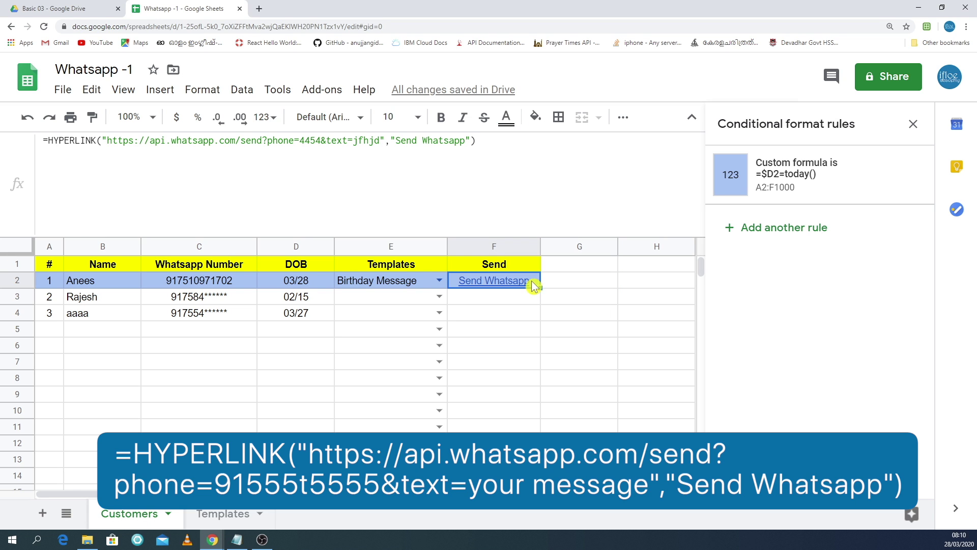
drag(540, 287, 542, 316)
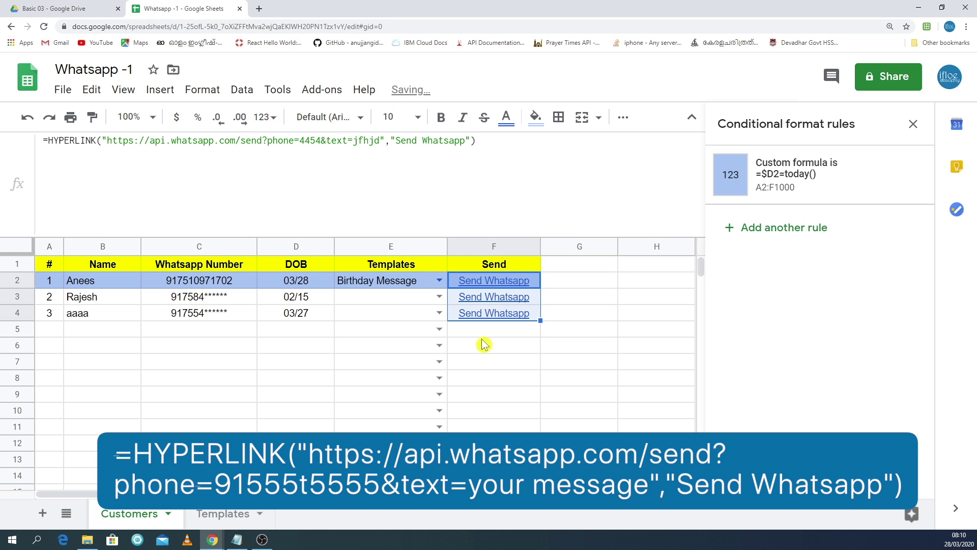
click(505, 336)
mouse_move(493, 280)
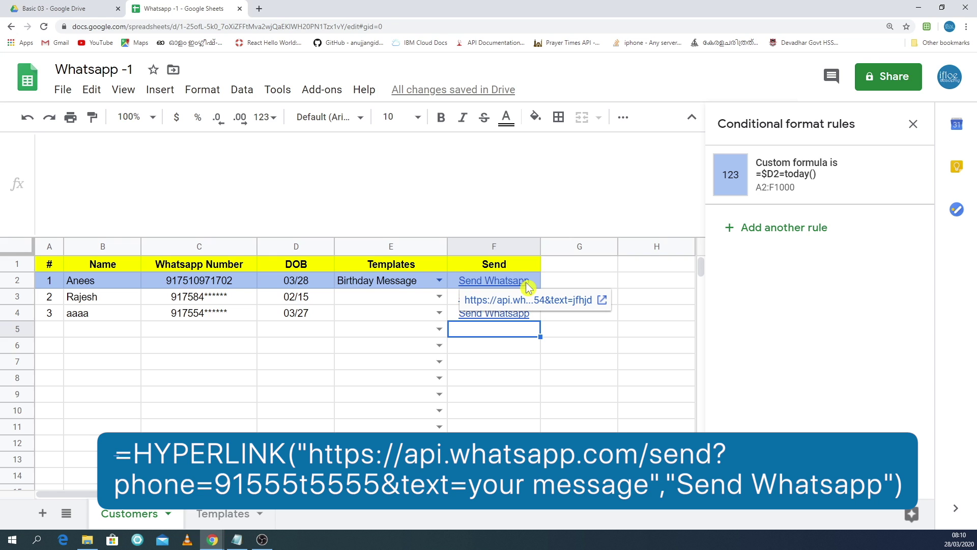
click(586, 301)
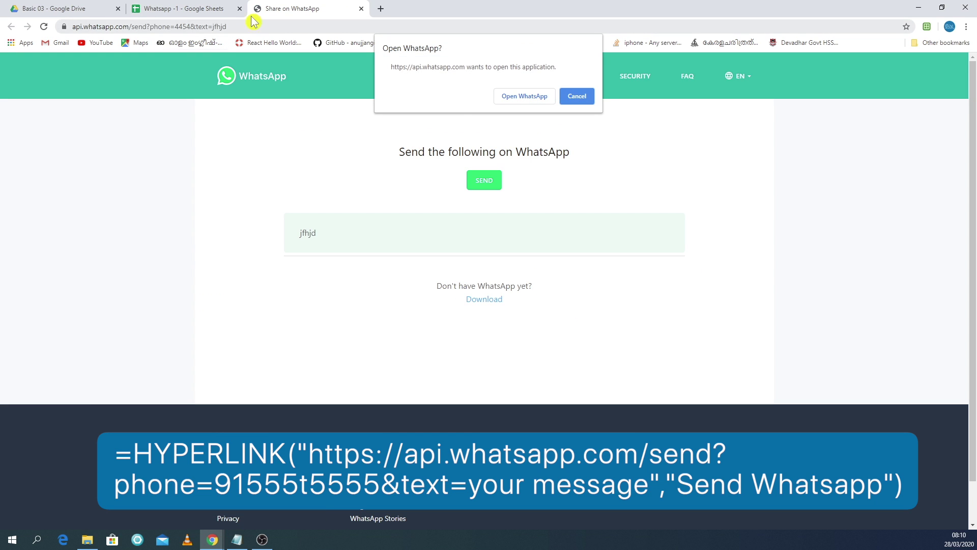
click(361, 8)
click(537, 382)
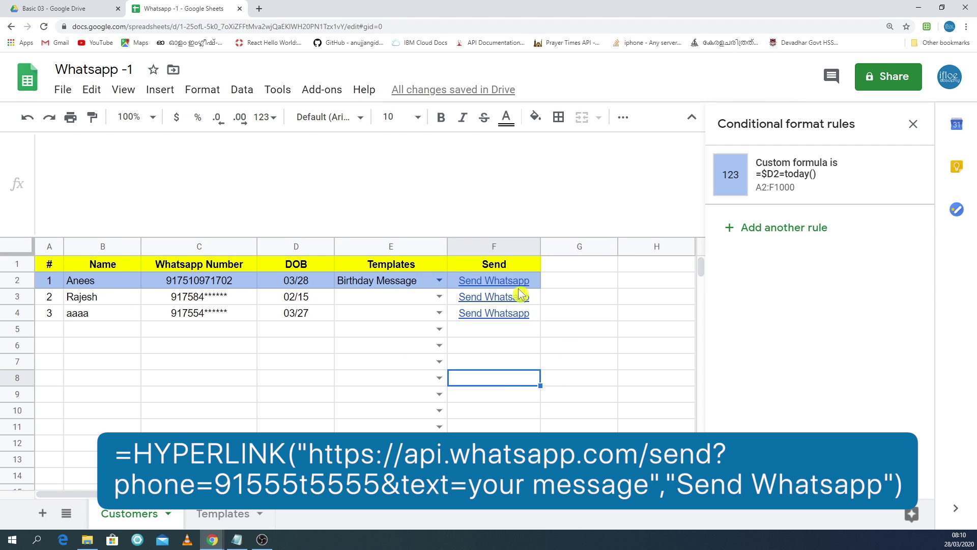
click(537, 286)
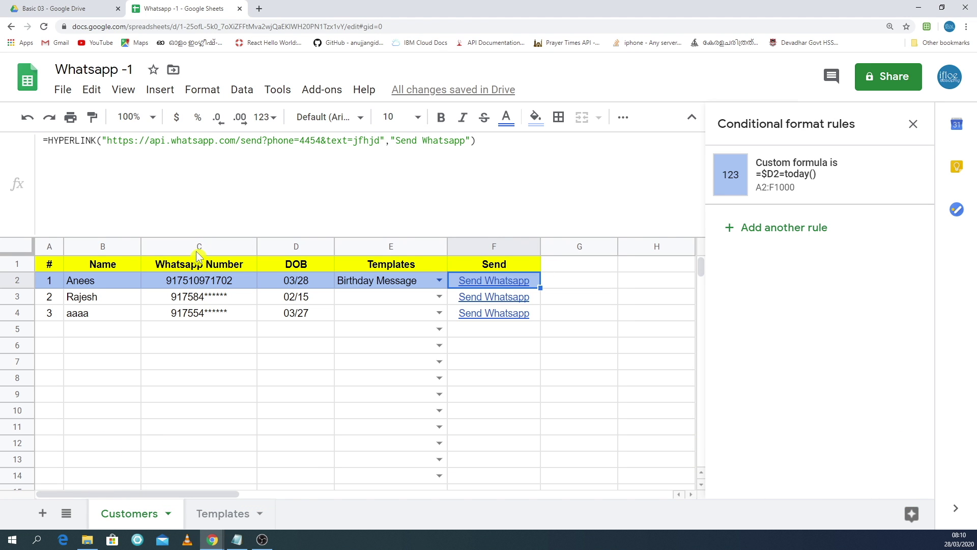
Replace the placeholder phone digits in F2's formula with " & ENCODEURL(C2) &.
drag(300, 140, 316, 139)
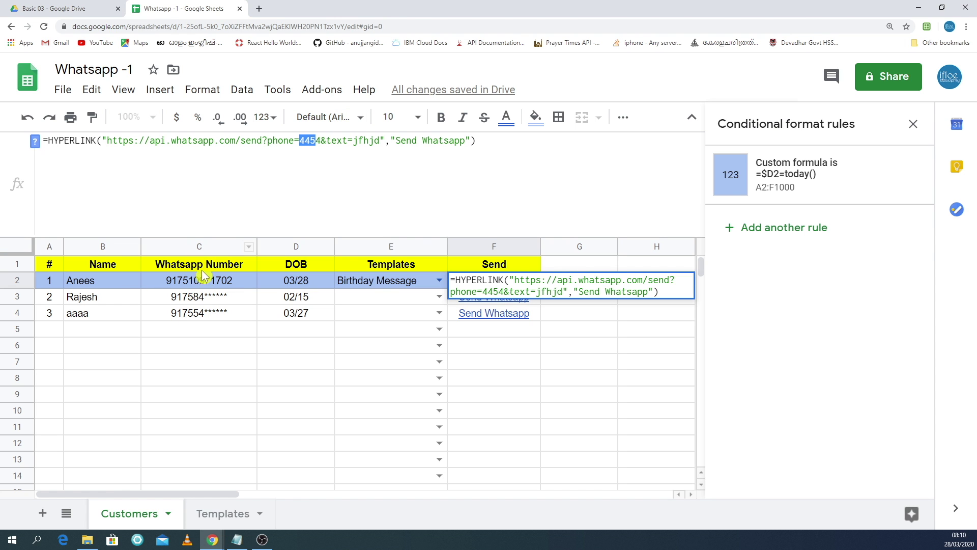
text(ce)
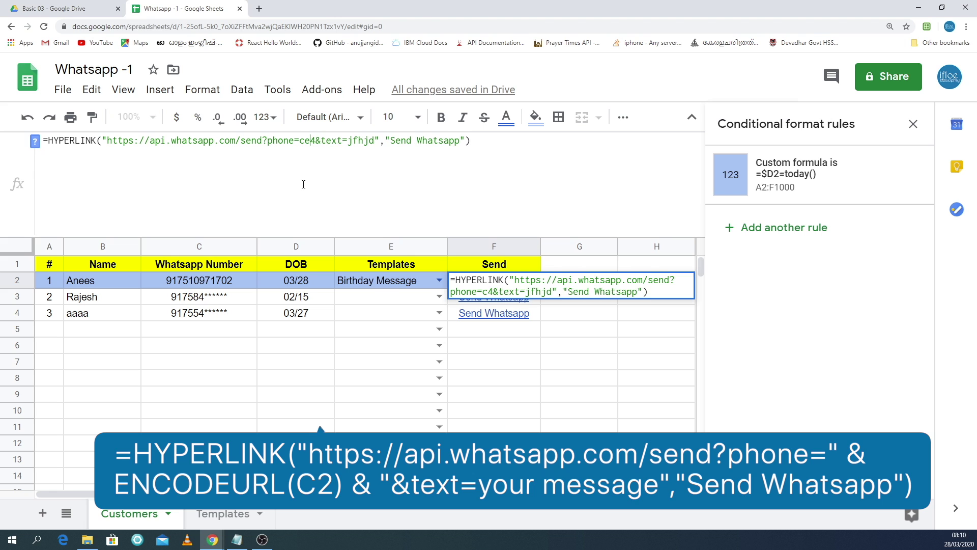
key(BackSpace)
key(BackSpace)
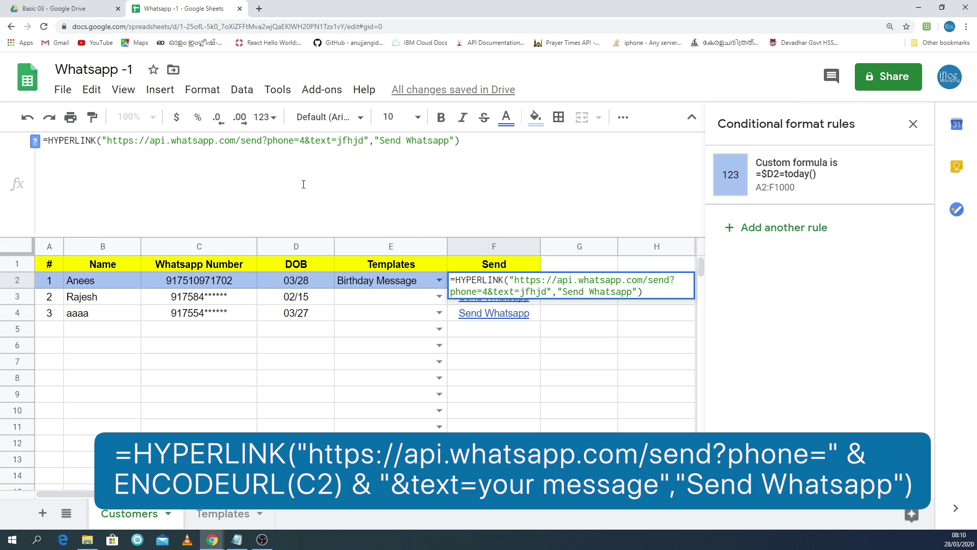
text(")
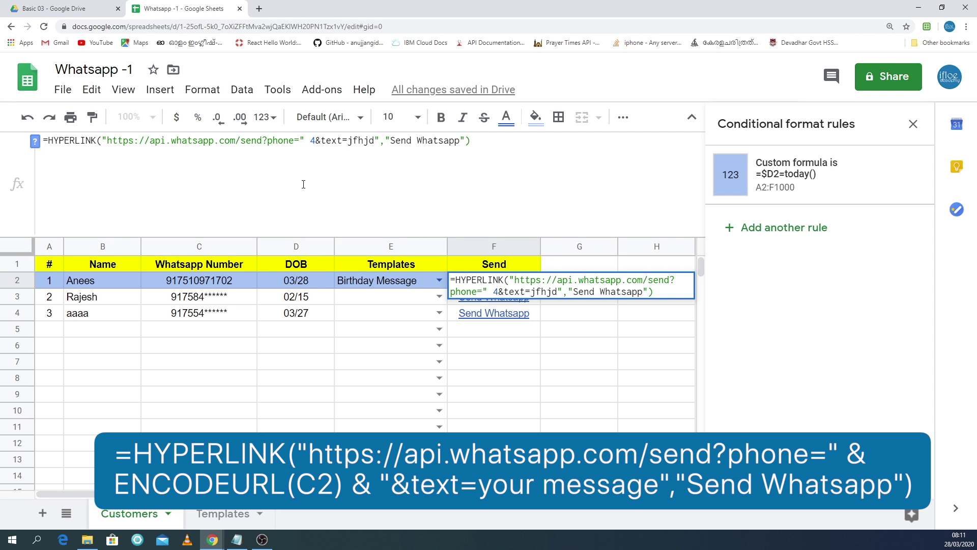
text( &)
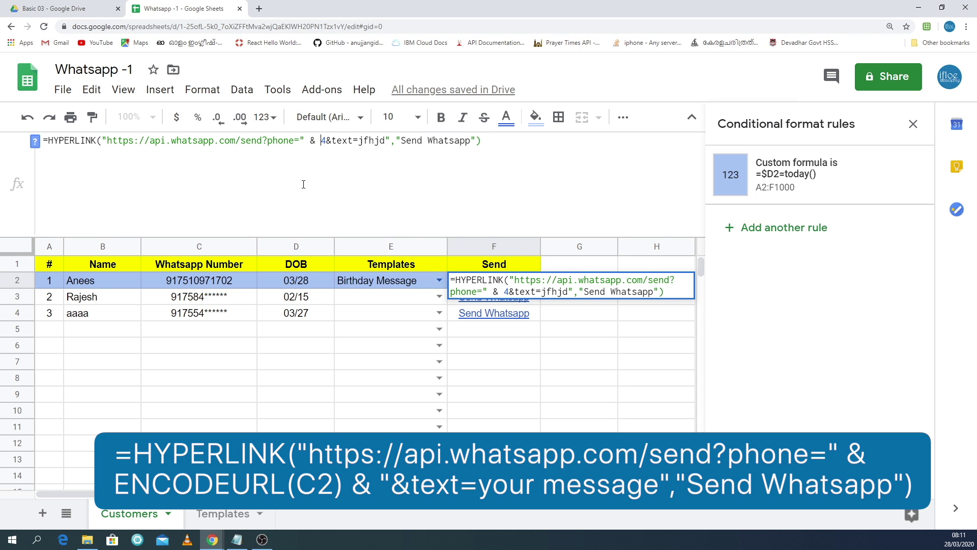
text( EN)
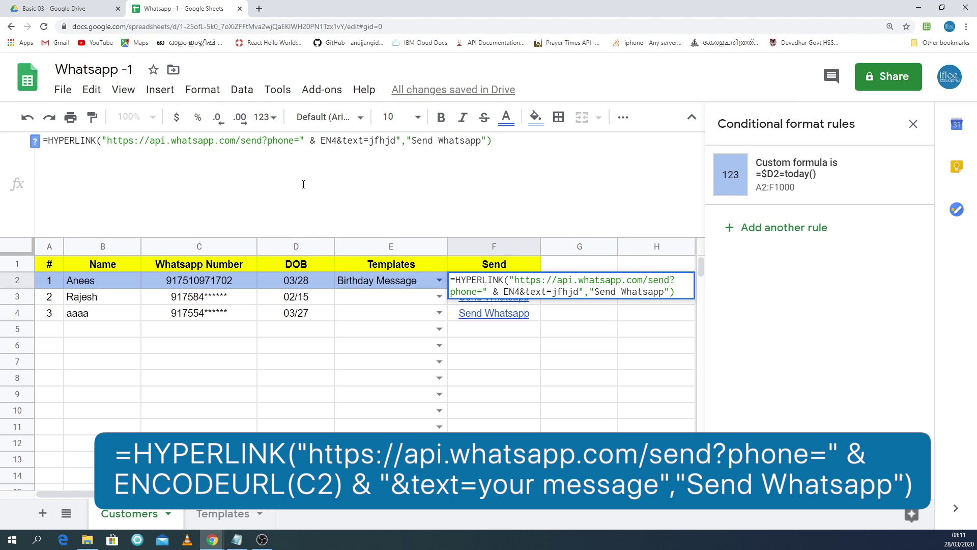
text(COD)
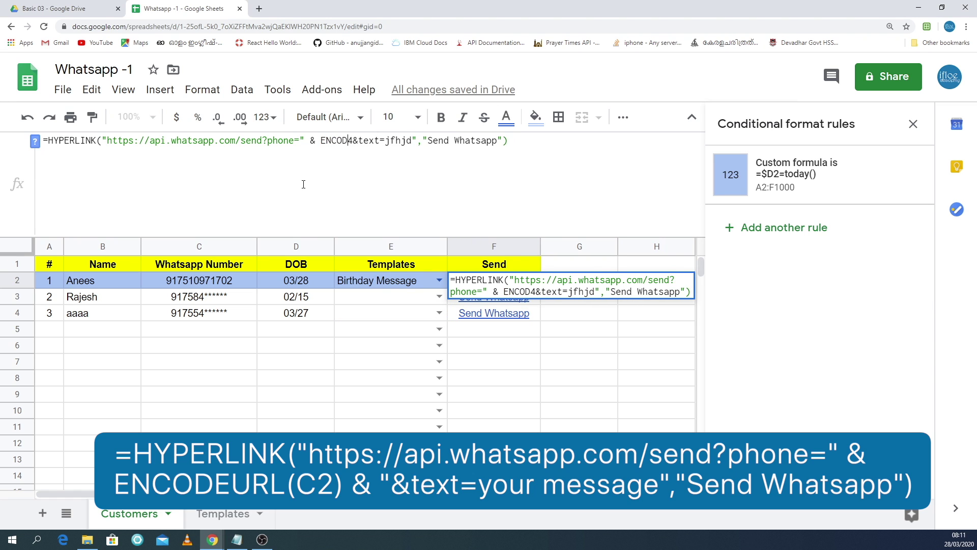
text(EURL)
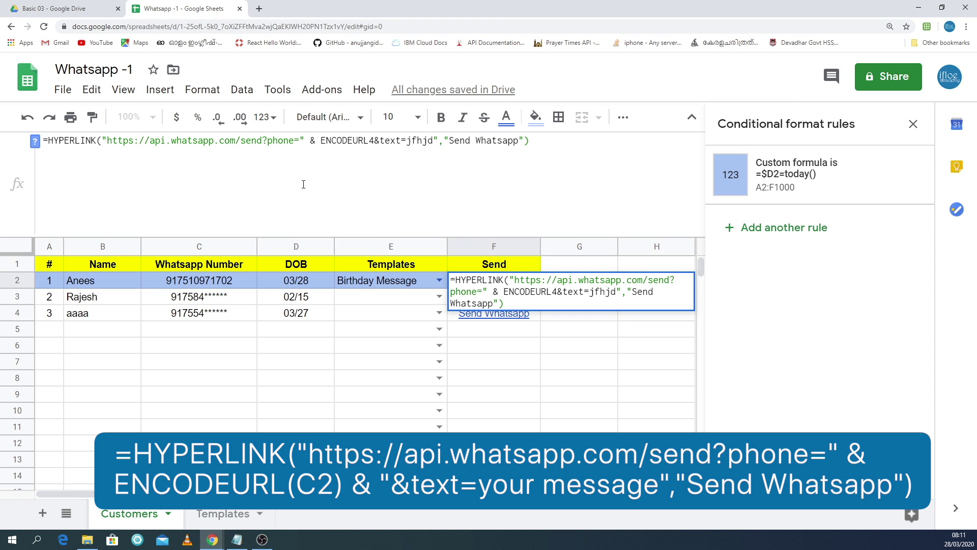
text(())
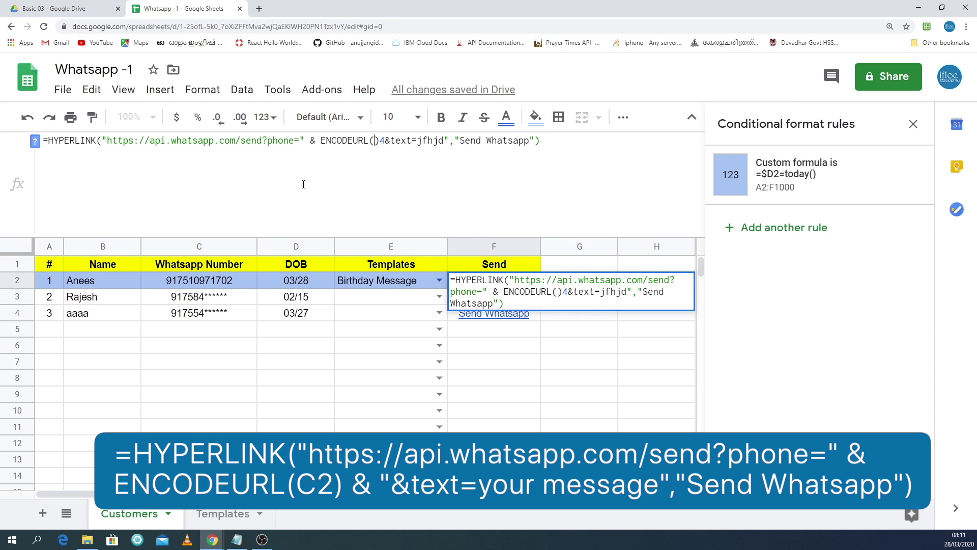
text(C2)
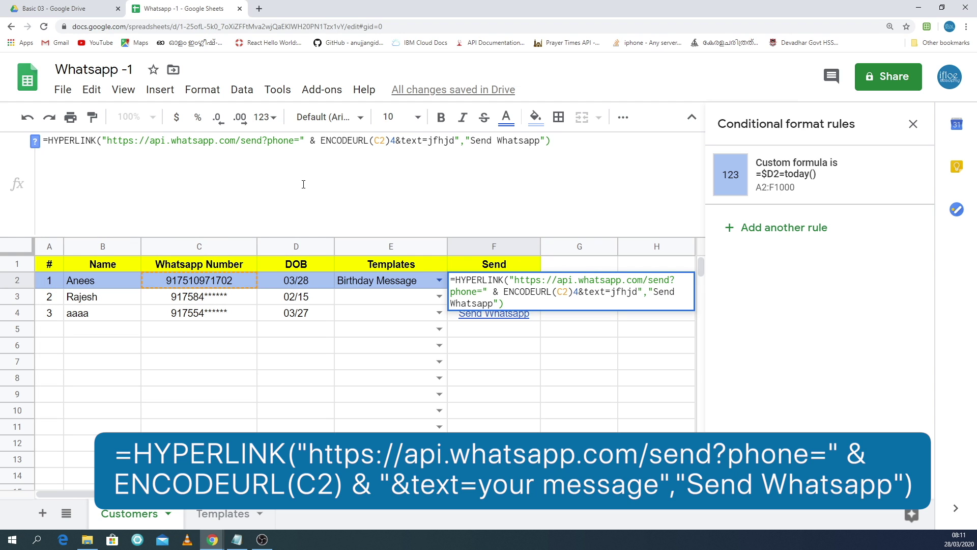
text( &)
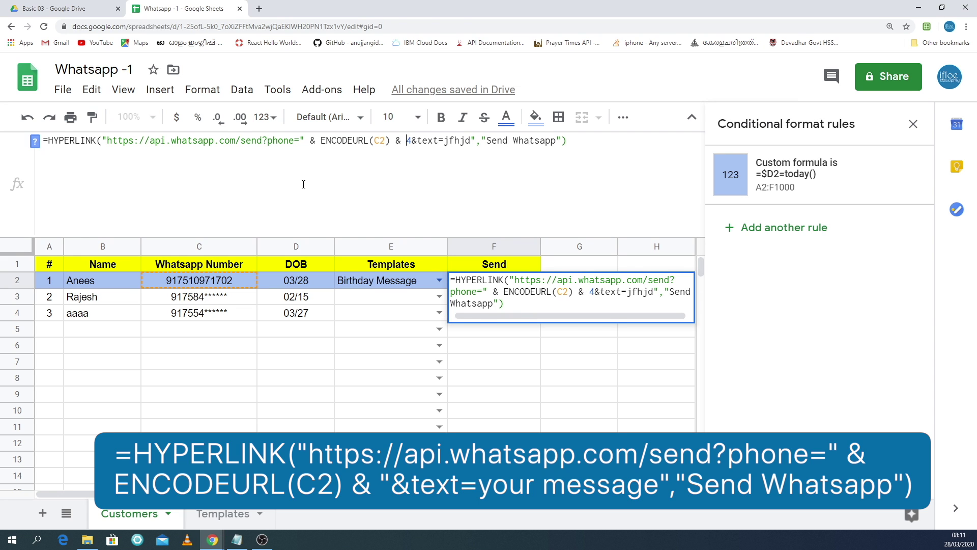
key(Delete)
key(BackSpace)
Quote "&text=" as its own string and select the jfhjd placeholder.
text(@)
key(BackSpace)
text(")
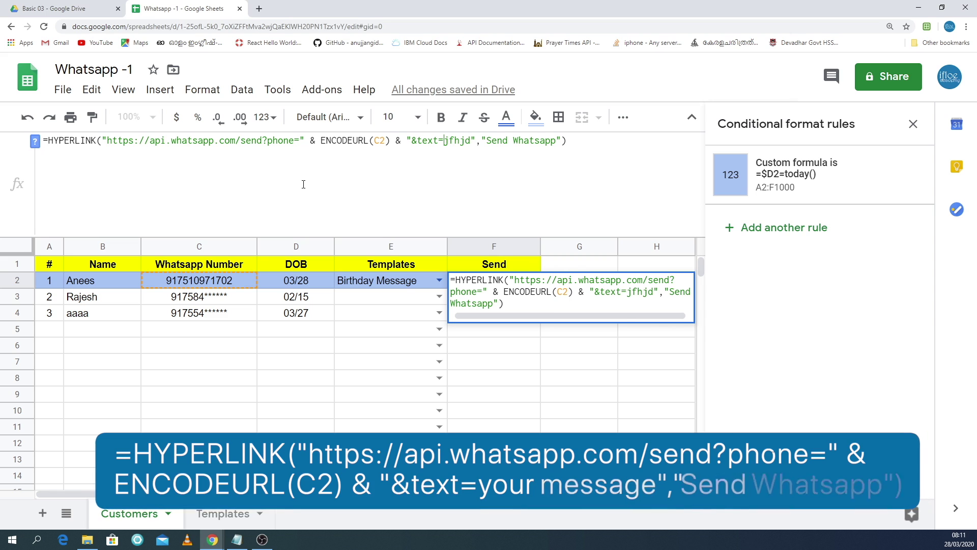
text(")
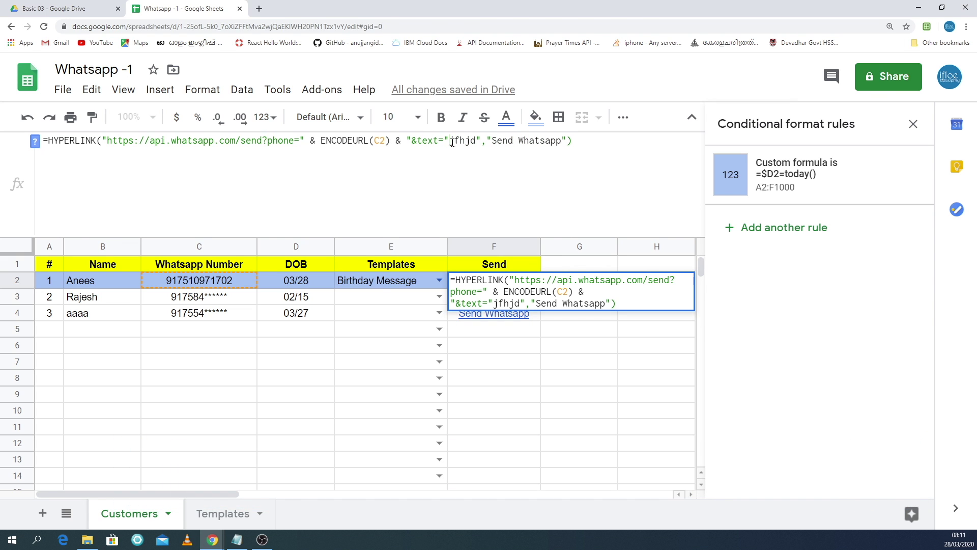
drag(451, 142, 478, 142)
Replace jfhjd with " & ENCODEURL(Templates, checking the Templates sheet.
key(BackSpace)
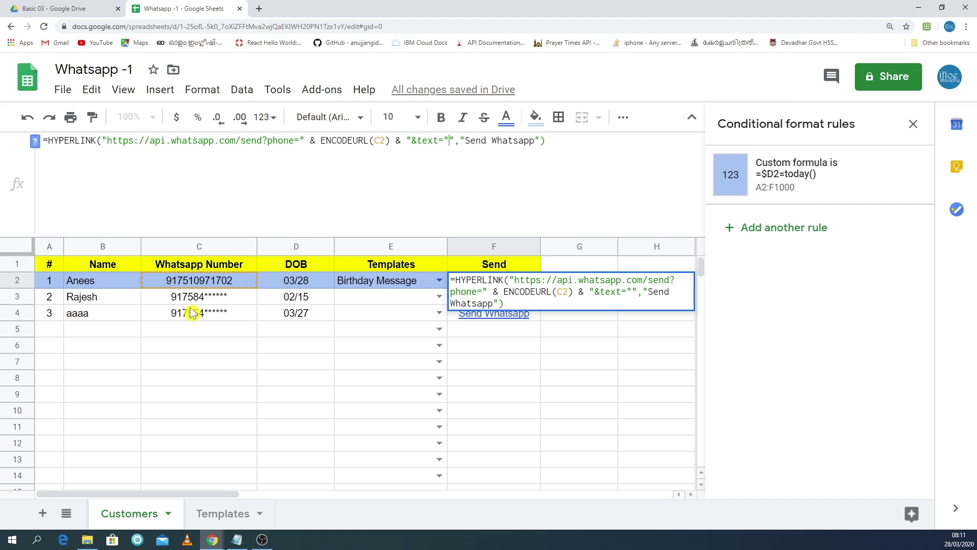
key(BackSpace)
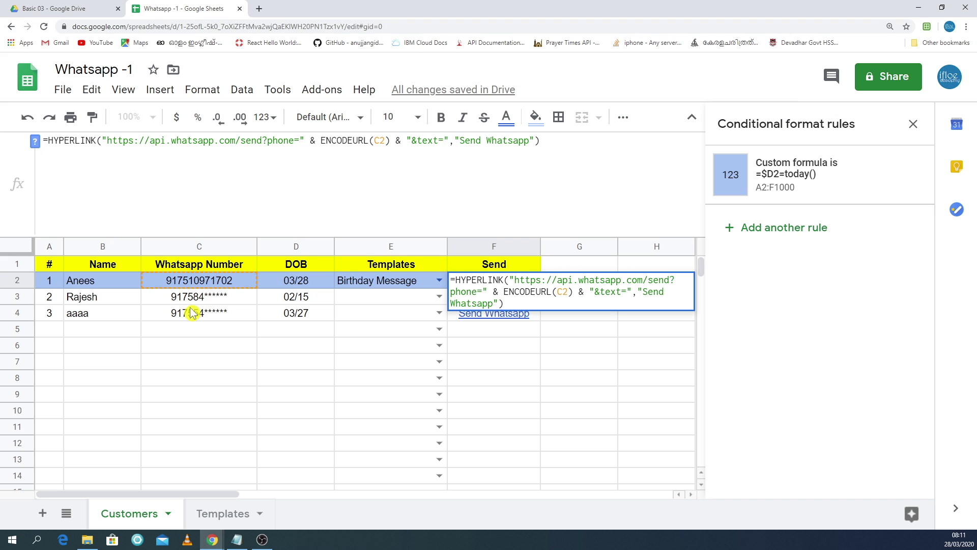
text(" )
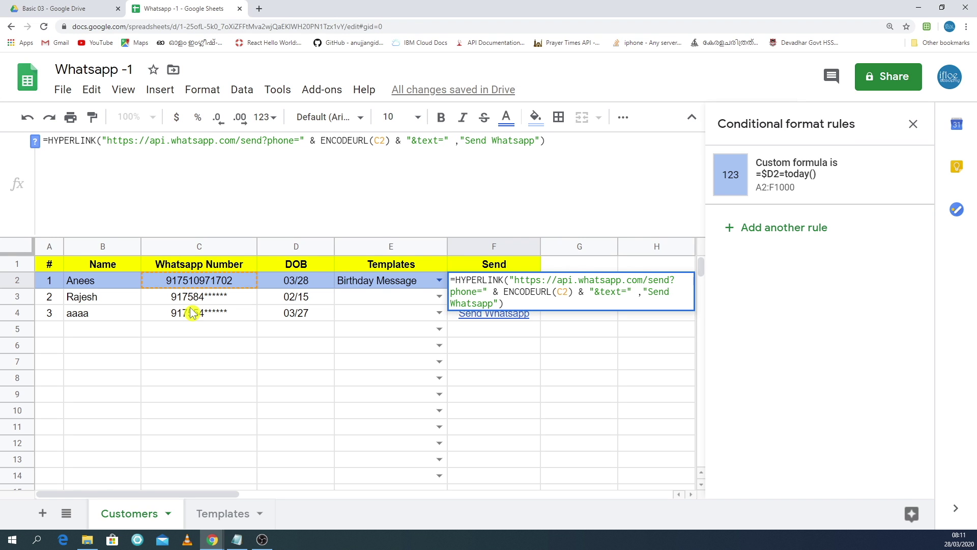
text(&)
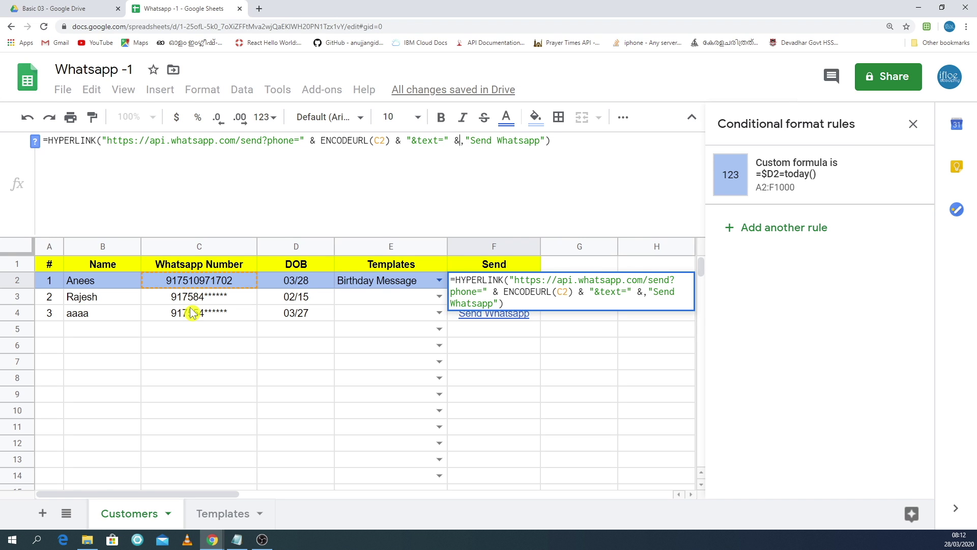
text( ENCO)
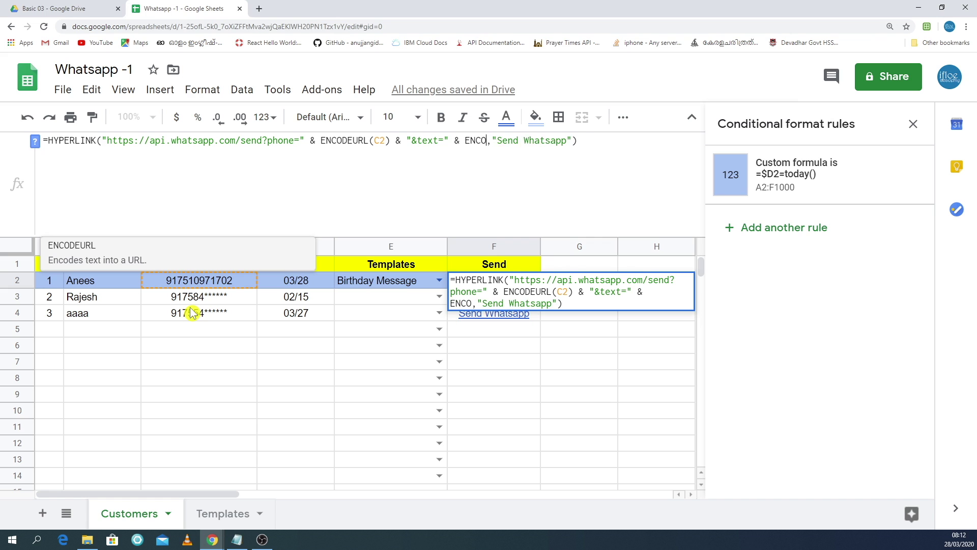
text(DEURL)
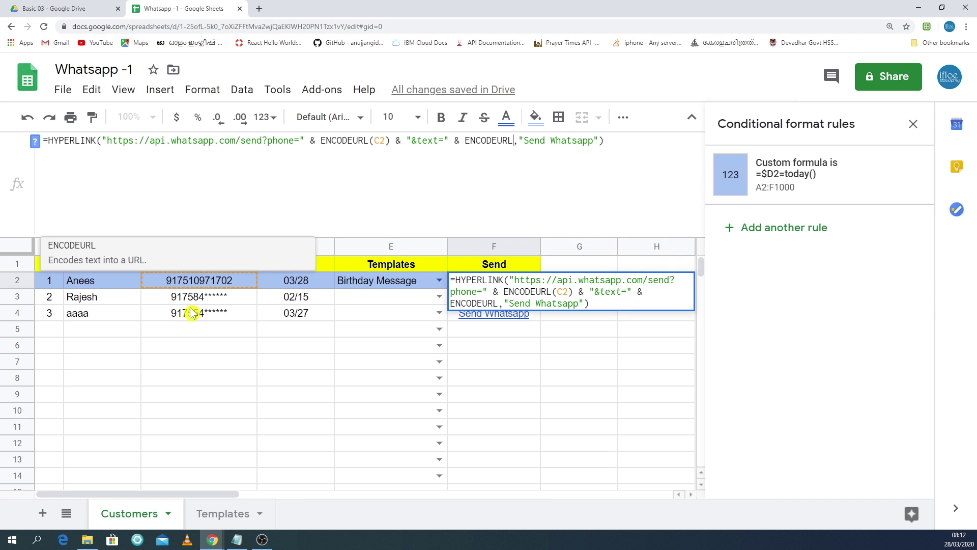
text(()
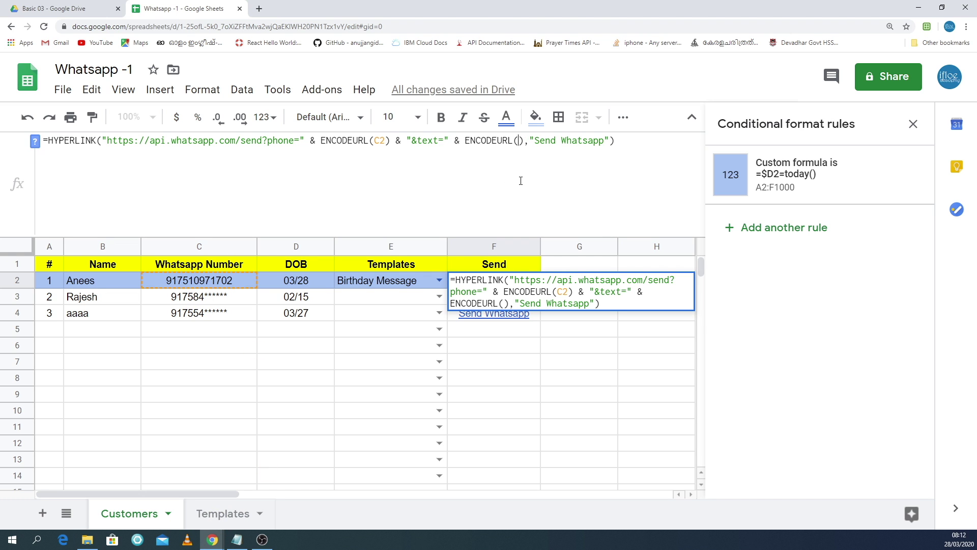
text(te)
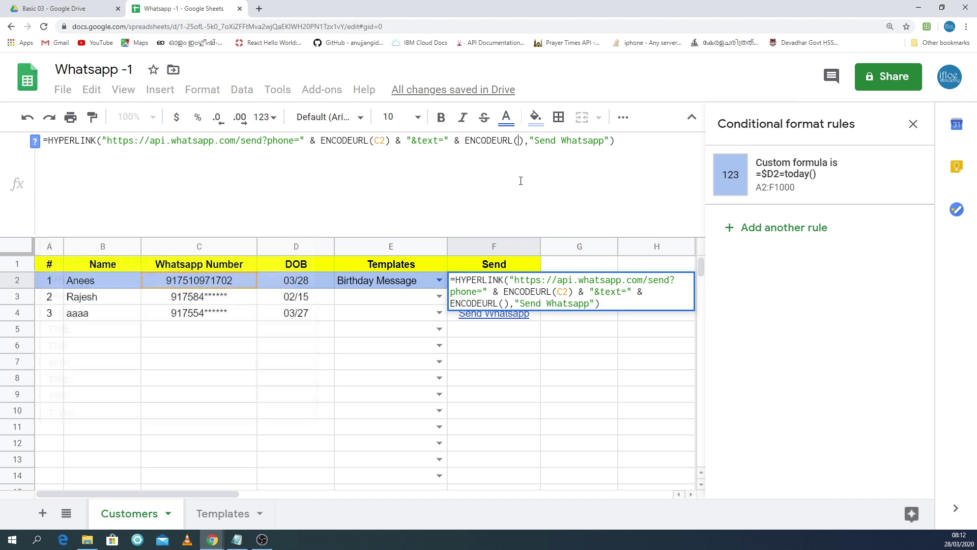
text(mpla)
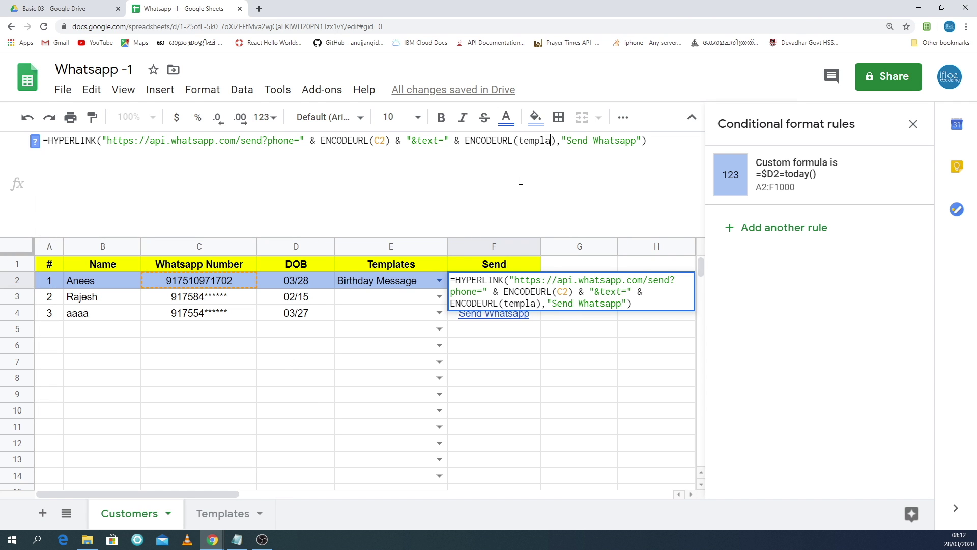
text(tes)
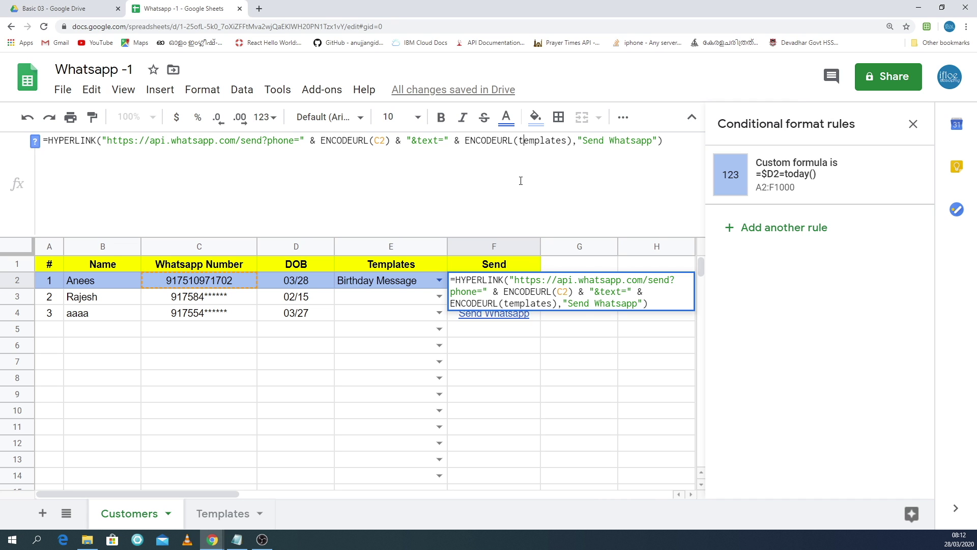
key(BackSpace)
text(T)
click(239, 514)
click(132, 514)
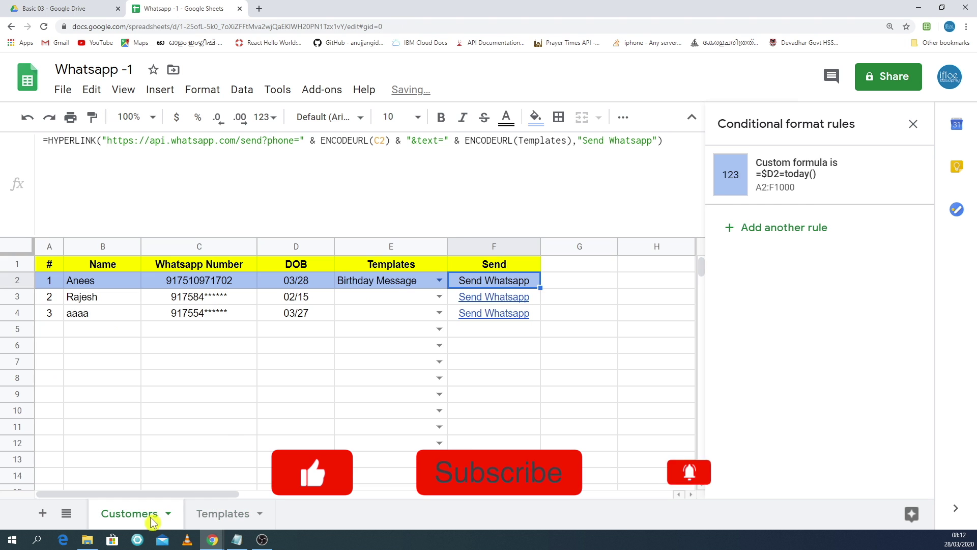
Complete the reference as Templates!B1 and commit the F2 formula.
click(566, 143)
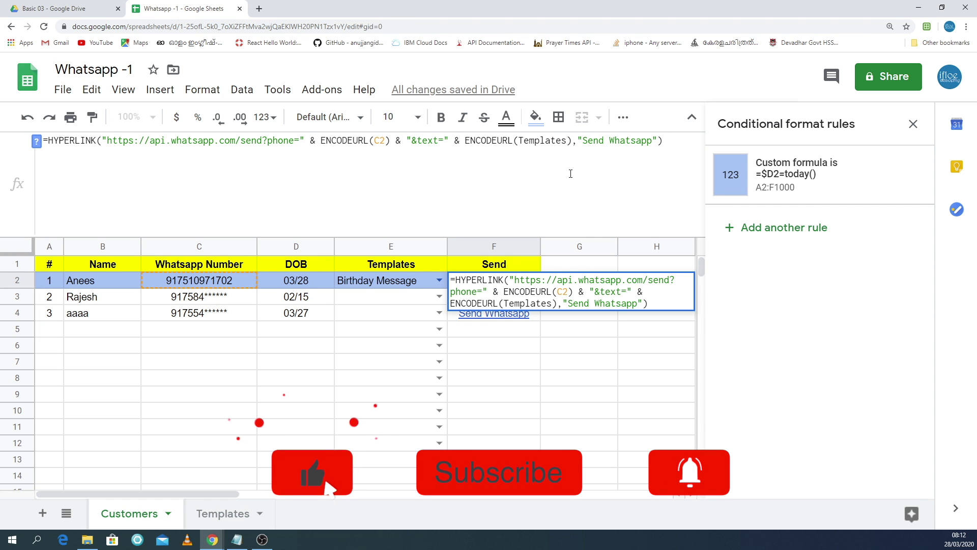
text(!)
click(234, 514)
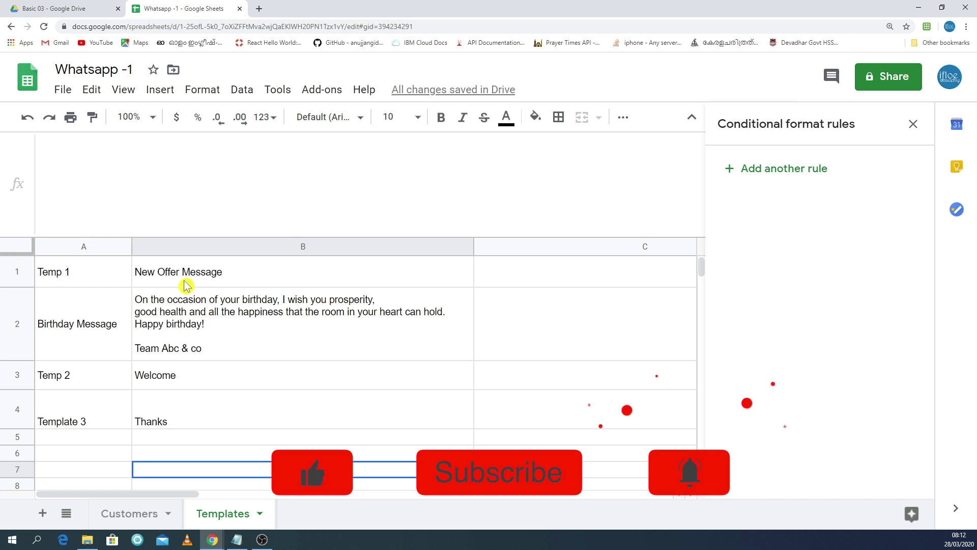
click(146, 516)
click(574, 142)
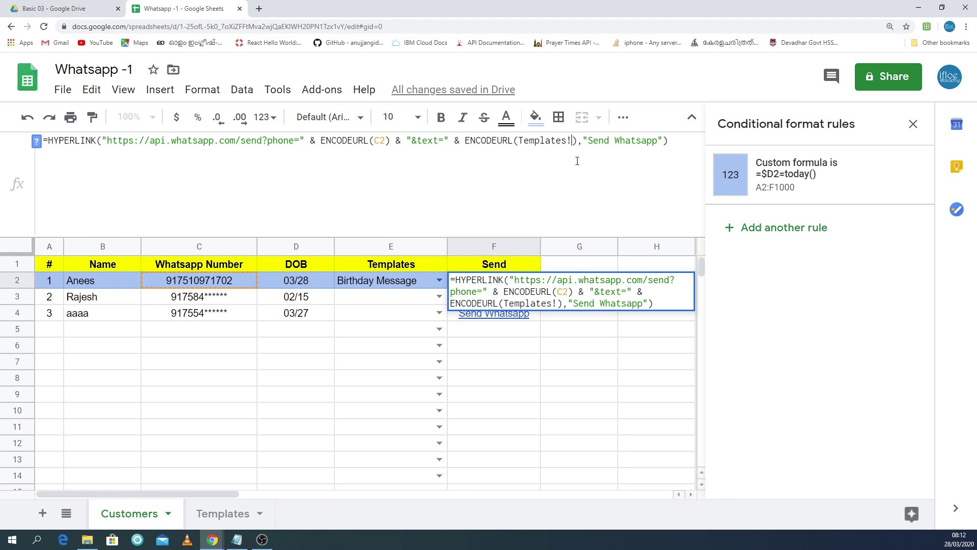
text(B1)
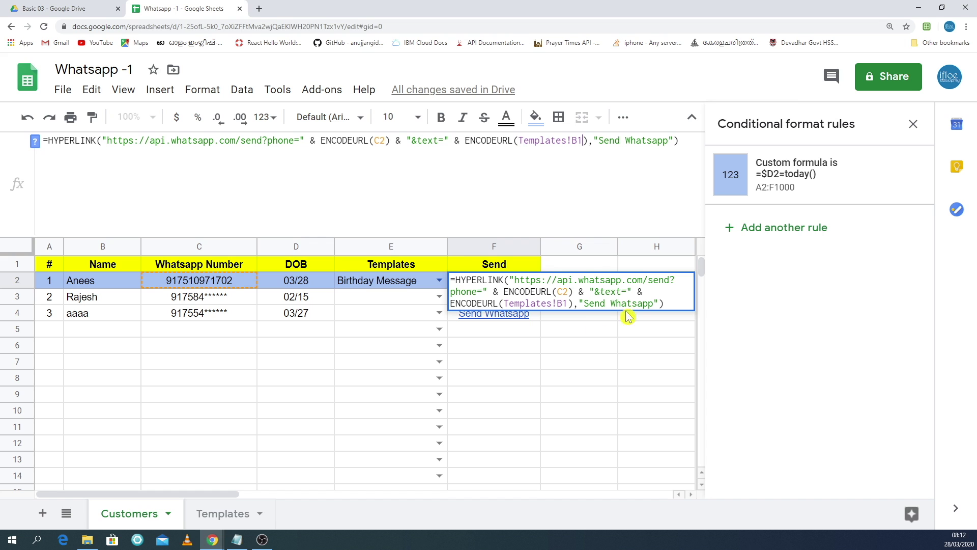
key(Return)
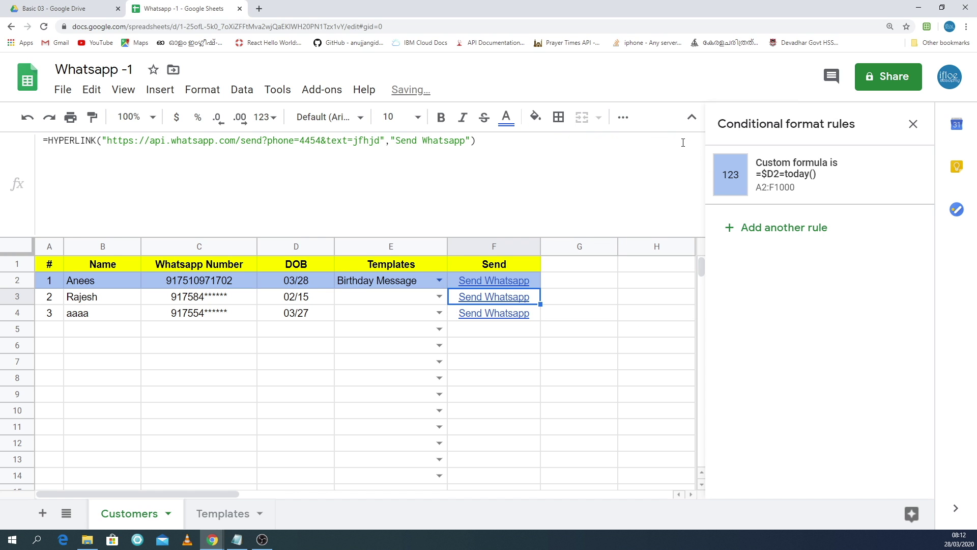
Test F2's generated WhatsApp link, dismissing the open-app prompt.
click(503, 360)
click(537, 285)
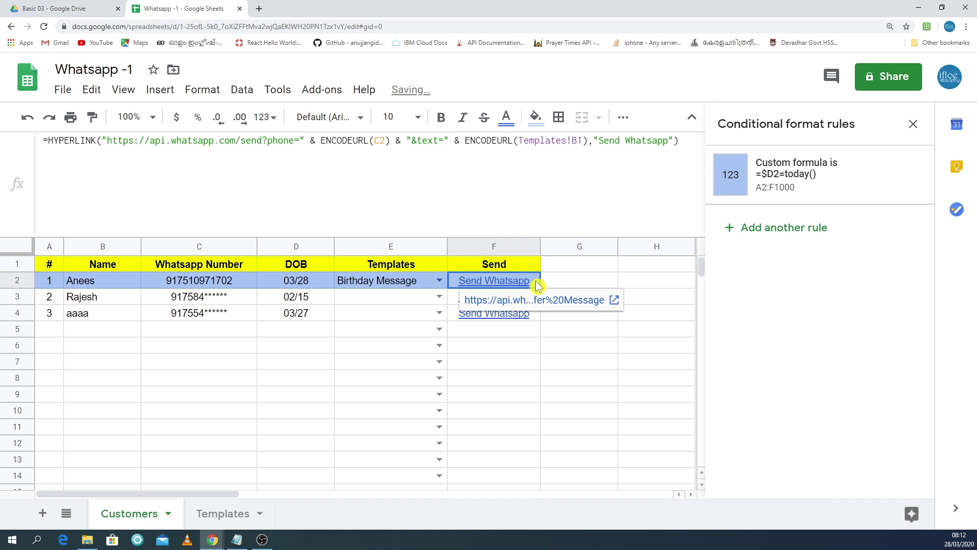
click(614, 300)
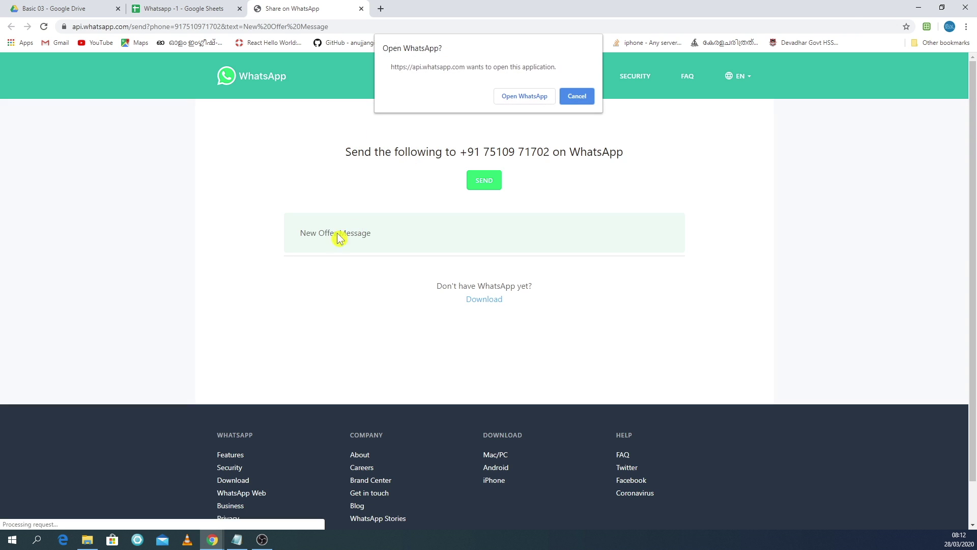
click(577, 97)
click(360, 9)
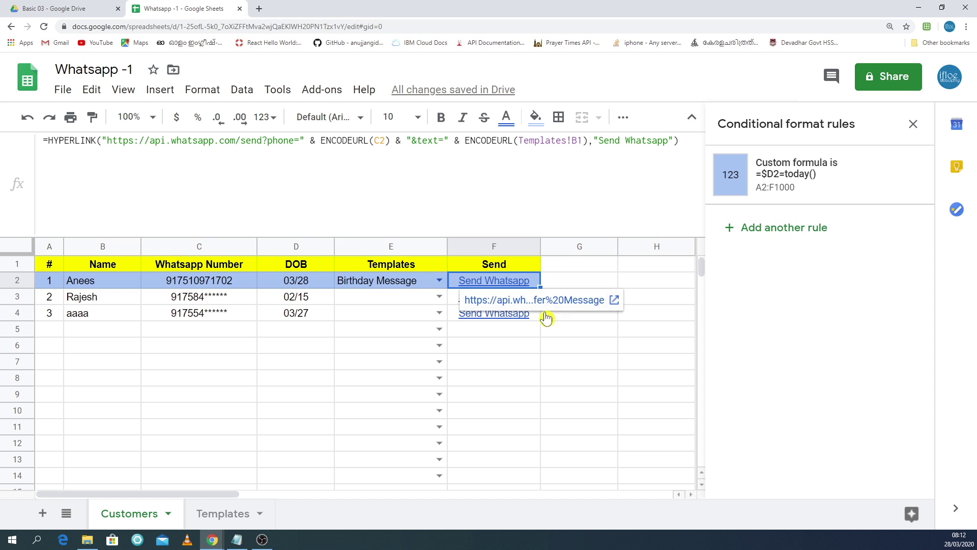
Fill F2's link formula down to row 7, switch E2 to Temp 2 and retest.
click(548, 360)
click(538, 281)
drag(539, 286, 500, 359)
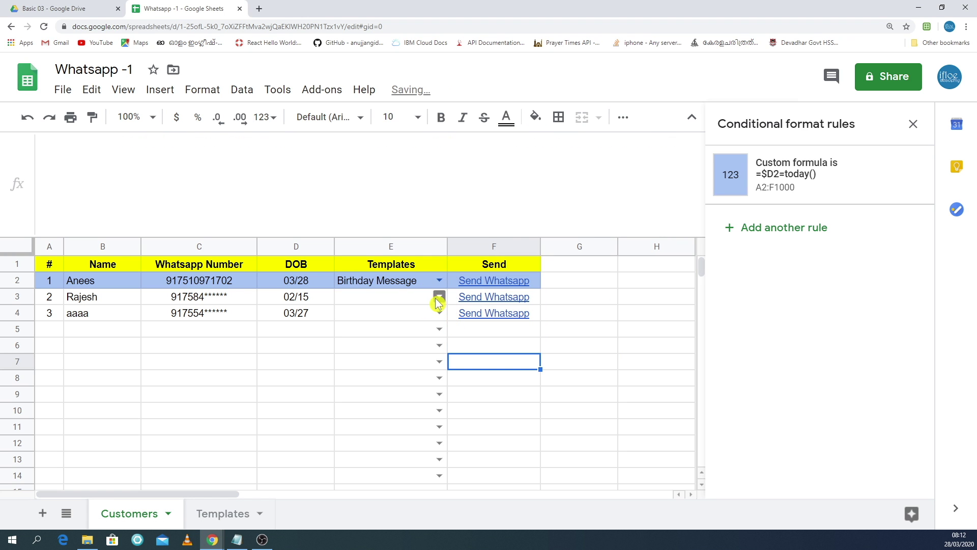
click(438, 280)
click(374, 338)
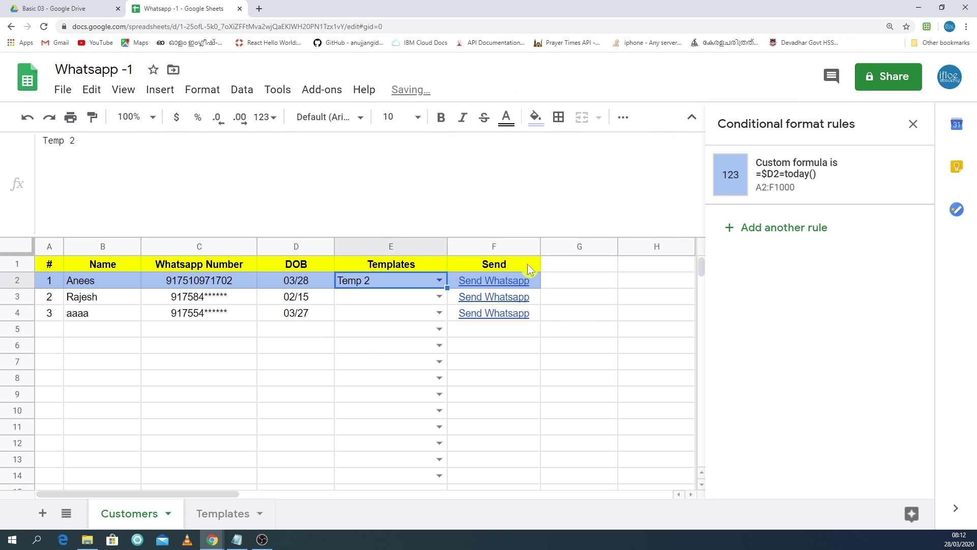
click(530, 282)
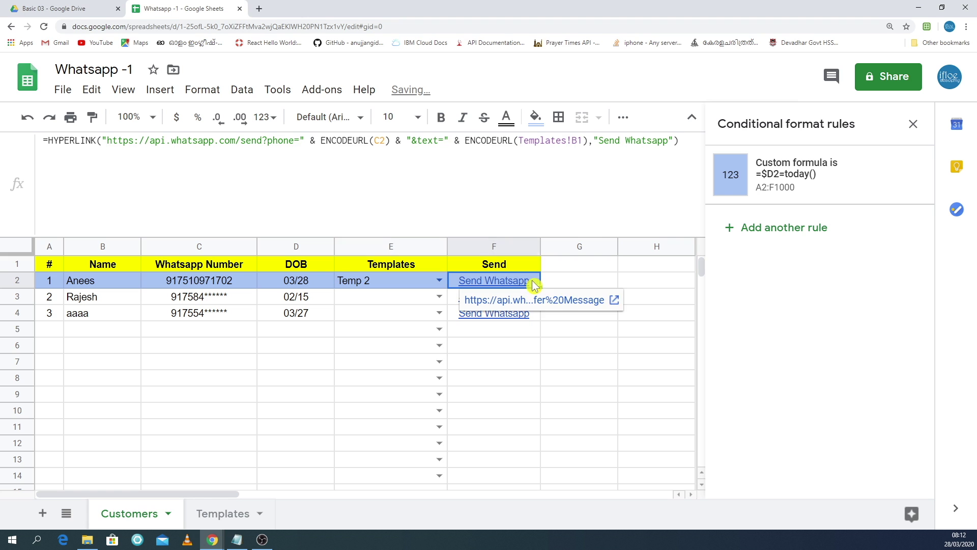
click(614, 301)
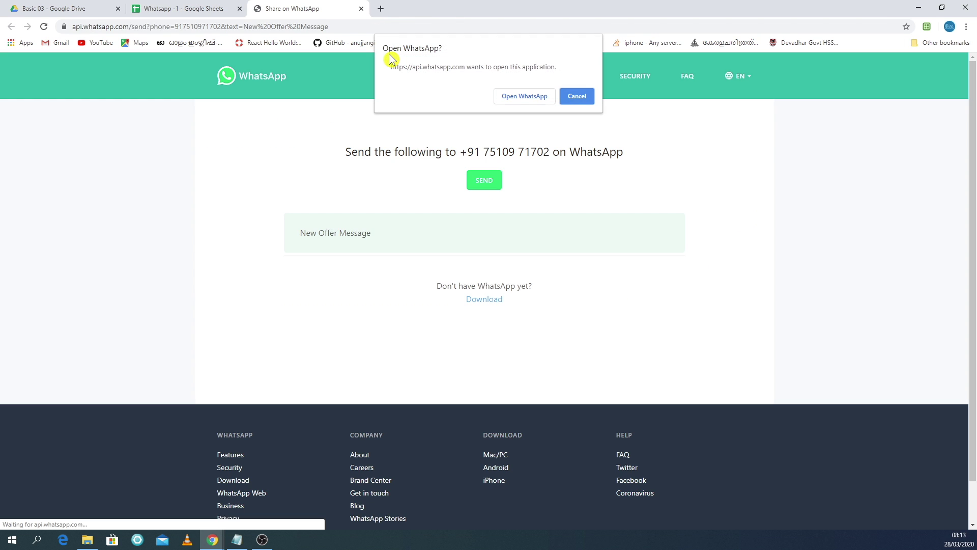
click(361, 8)
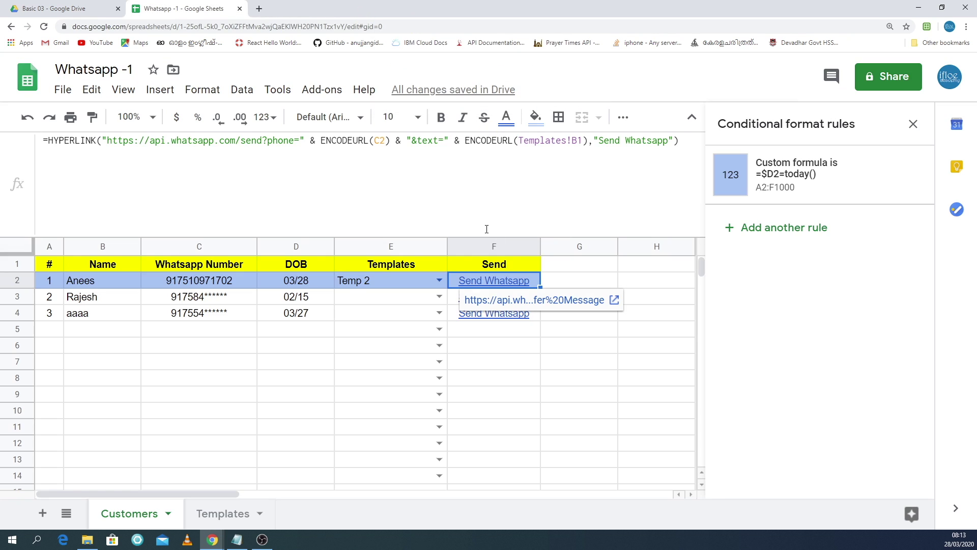
Glance at the Templates sheet, return to Customers and select an empty column G cell.
click(211, 514)
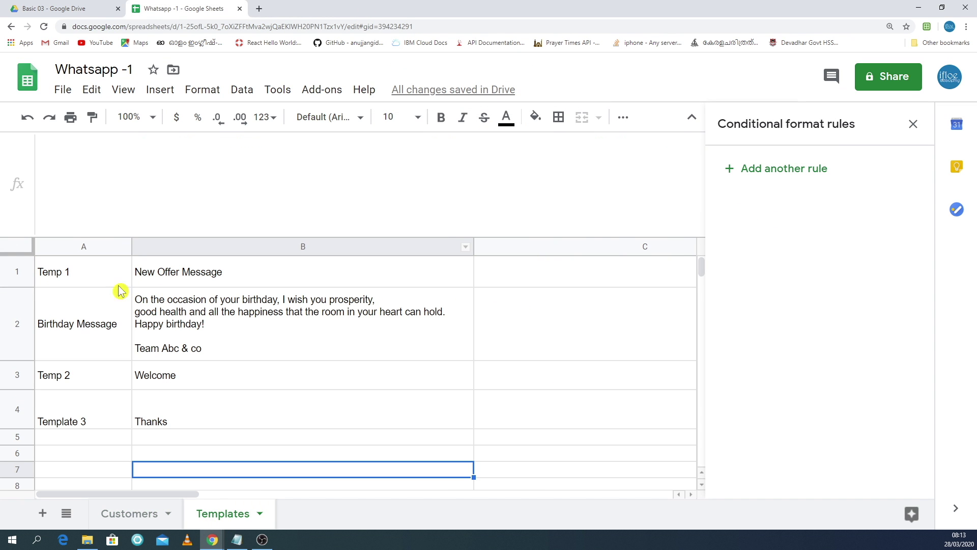
click(239, 248)
click(145, 514)
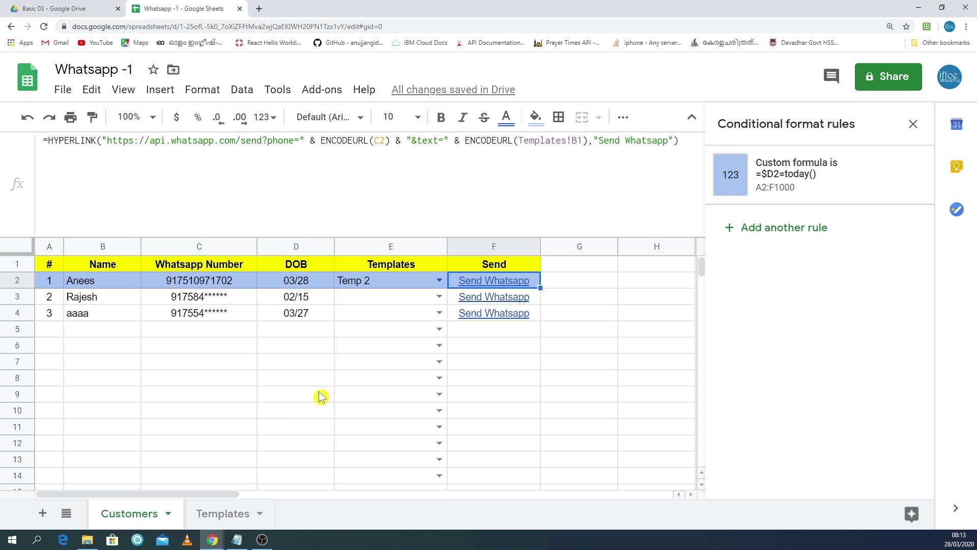
click(506, 370)
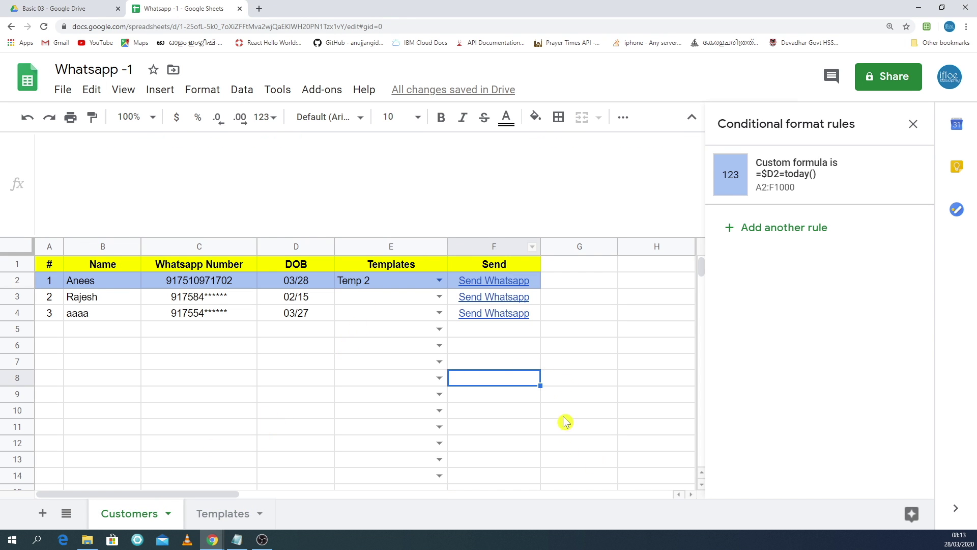
scroll(405, 368, down, 1)
scroll(438, 338, up, 1)
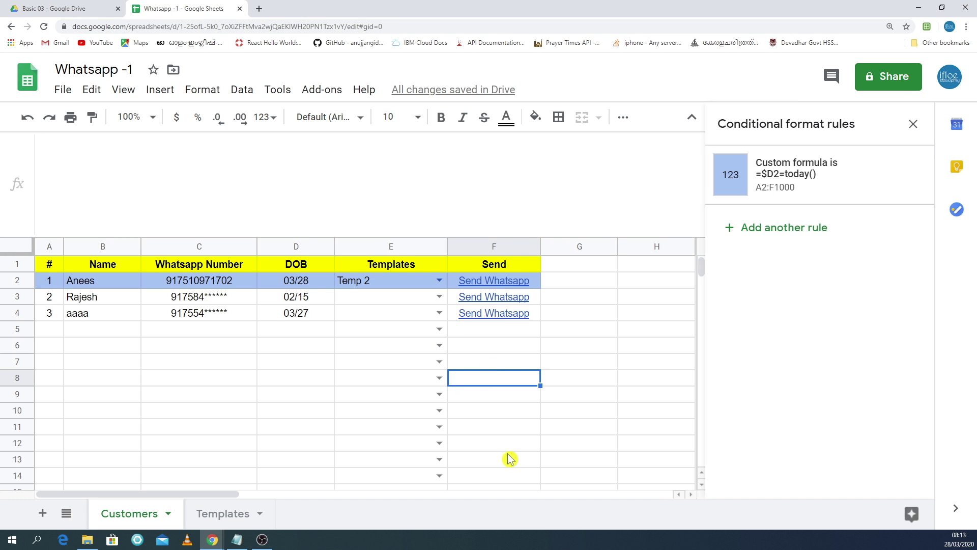
drag(234, 496, 246, 496)
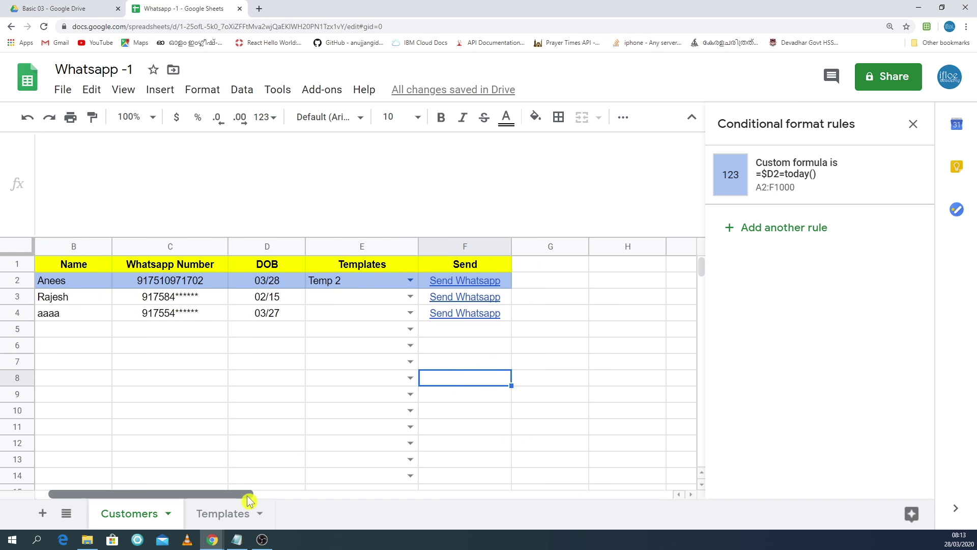
click(546, 401)
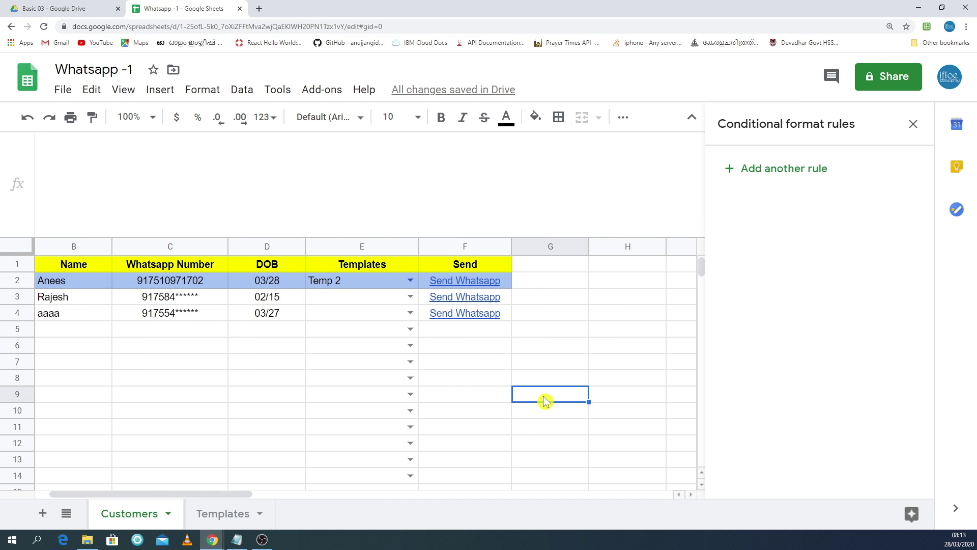
Start =VLOOKUP(E2, in cell G8.
click(530, 381)
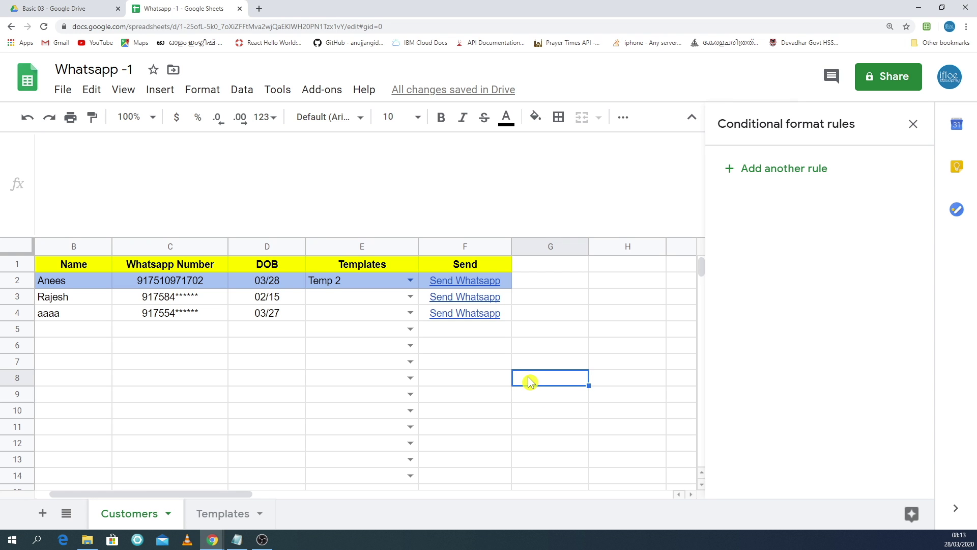
text(=vlo)
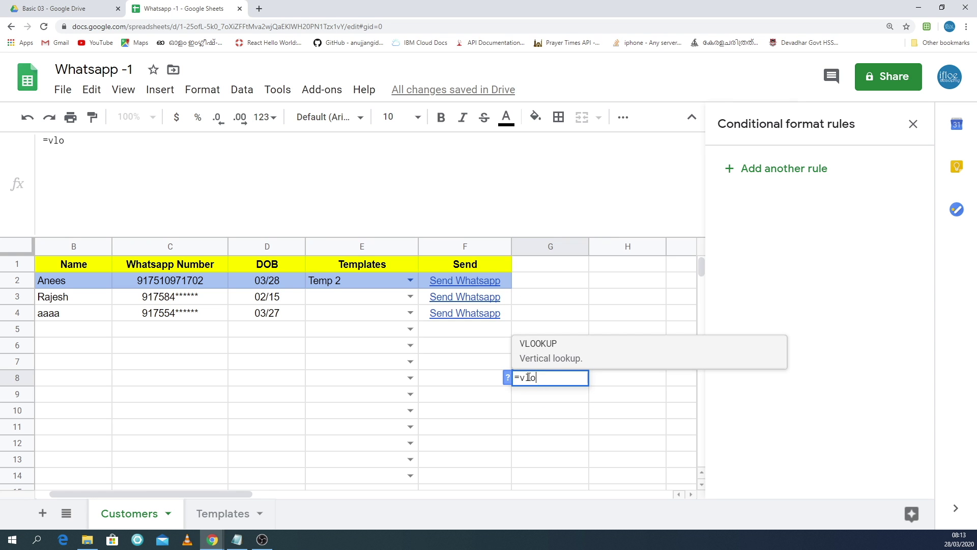
click(546, 358)
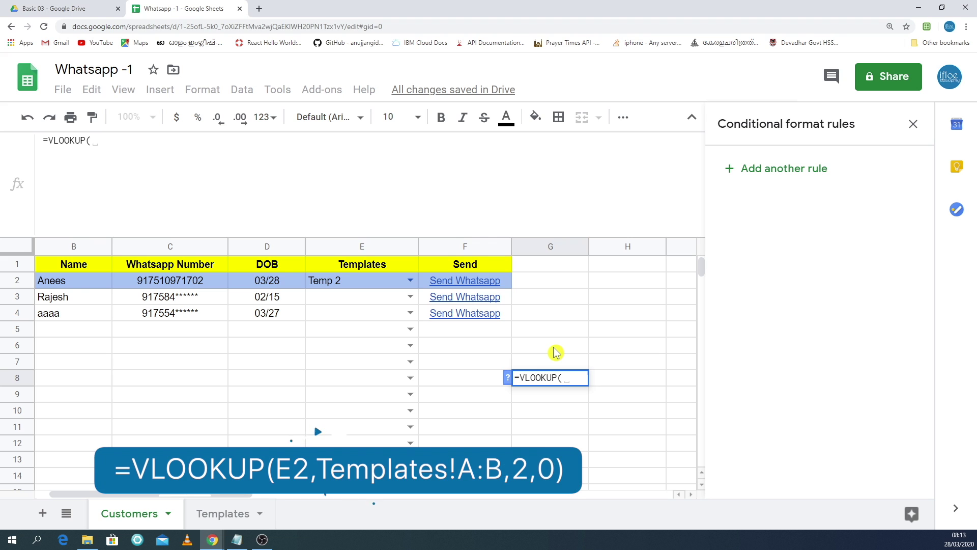
click(356, 283)
text(,)
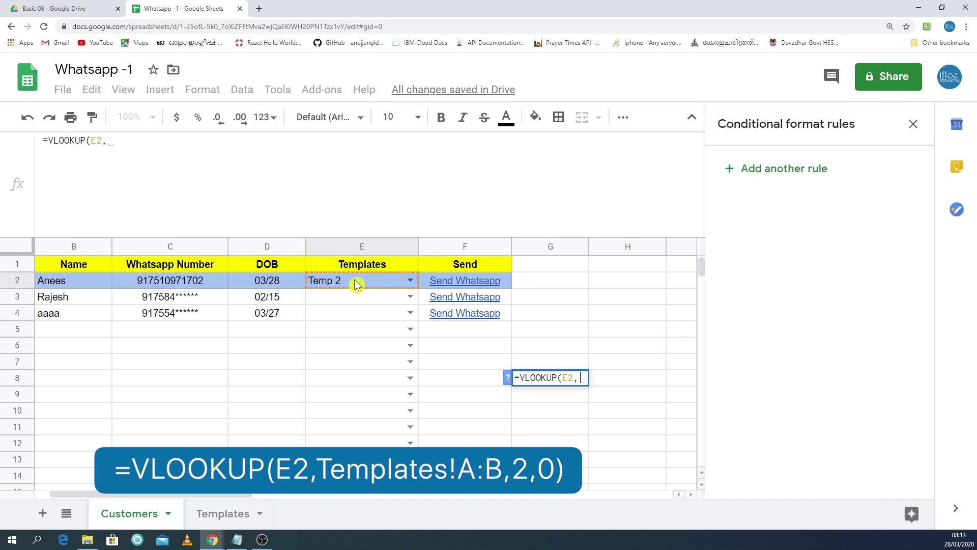
Finish the lookup with range Templates!A1:B and column 2, returning Welcome.
click(223, 513)
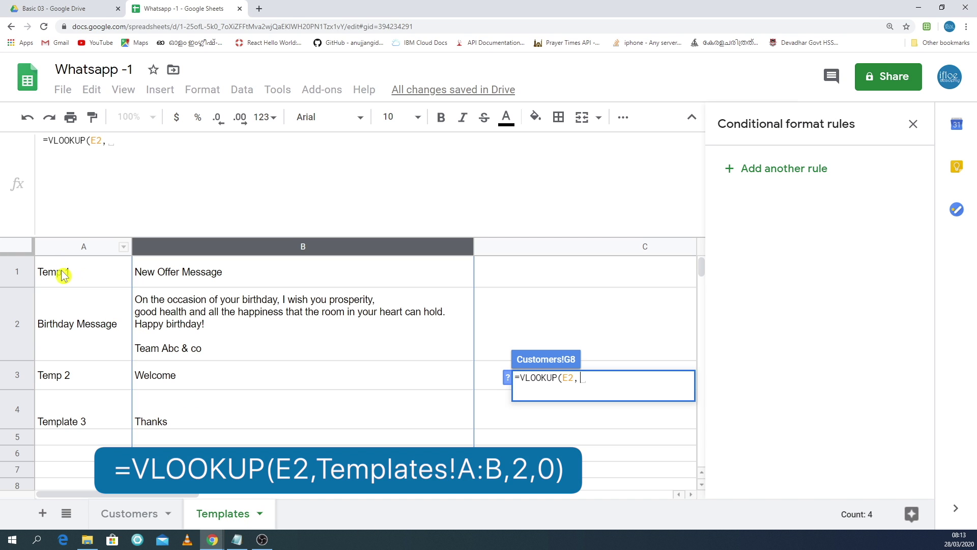
drag(63, 275, 249, 401)
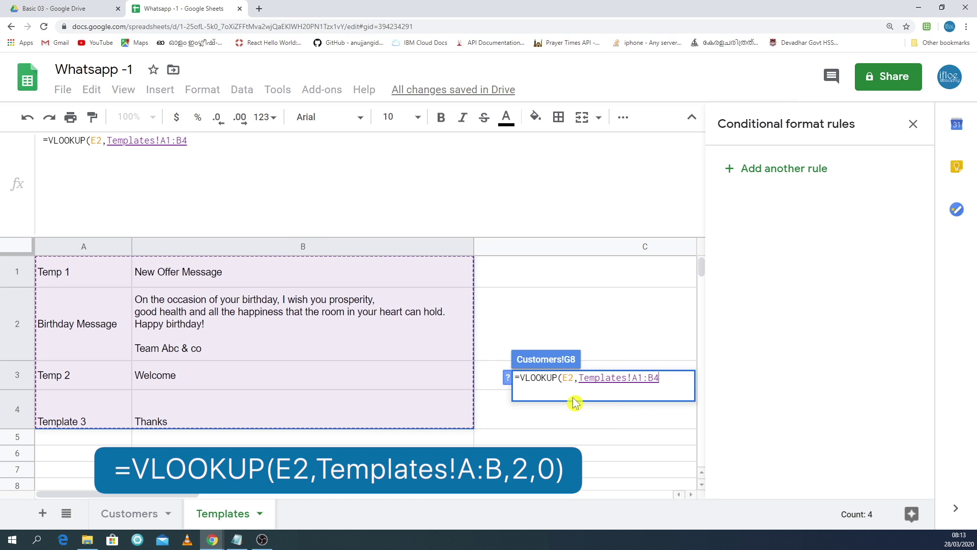
key(BackSpace)
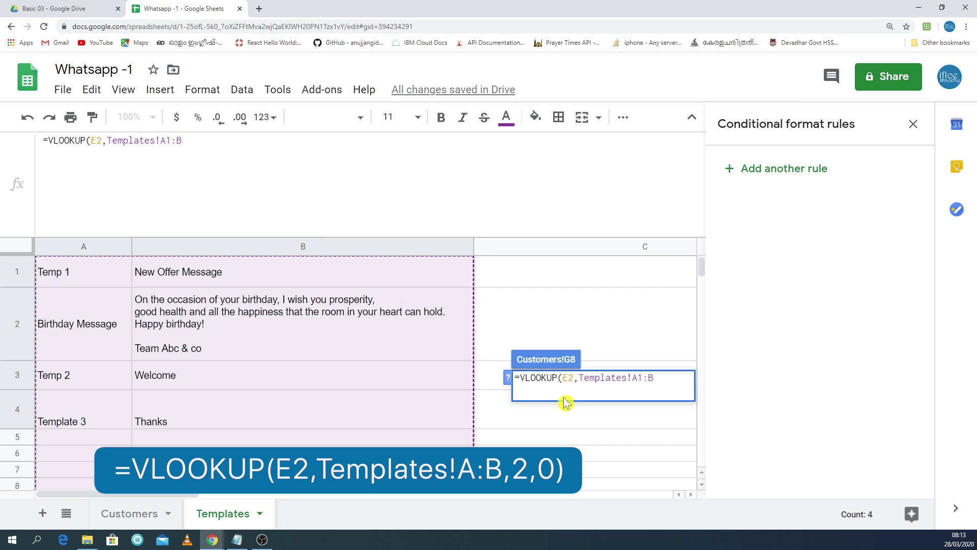
text(,)
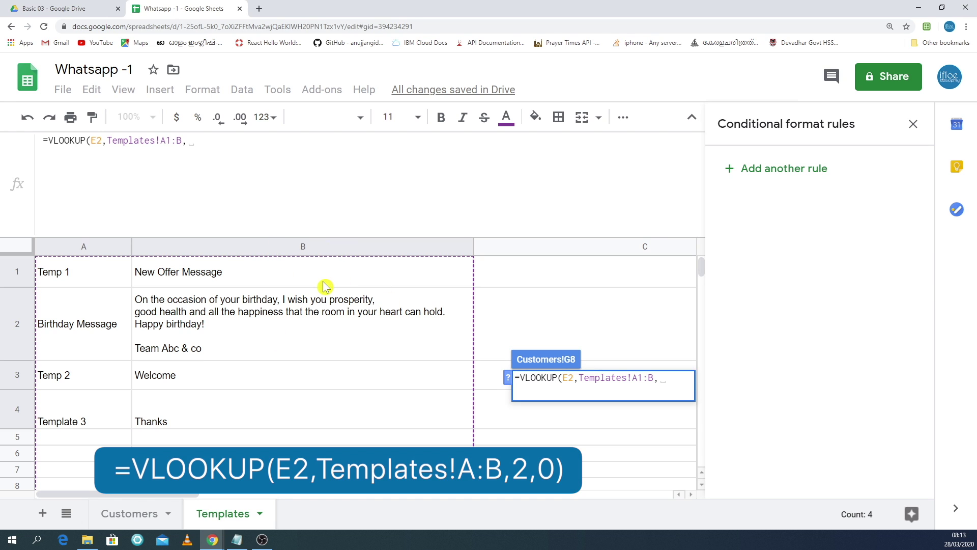
text(2)
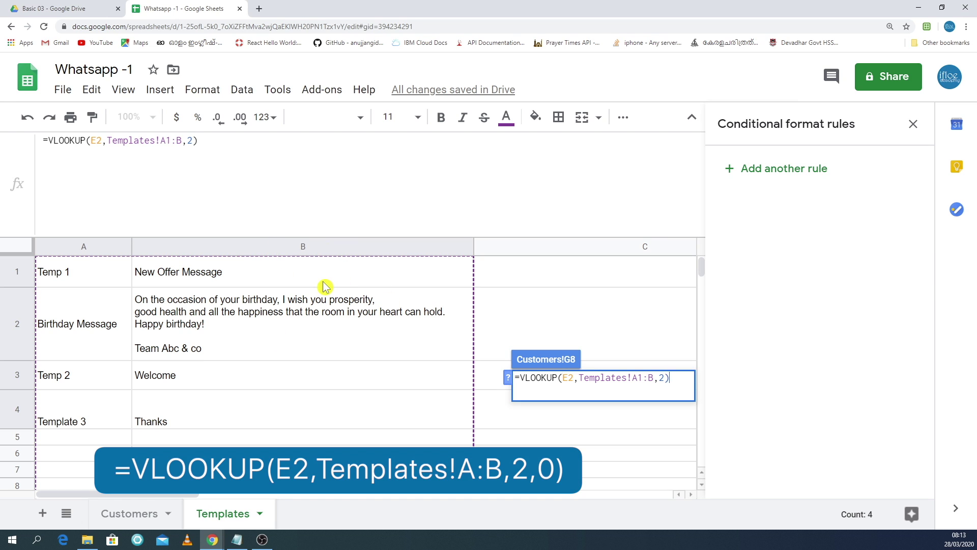
click(133, 514)
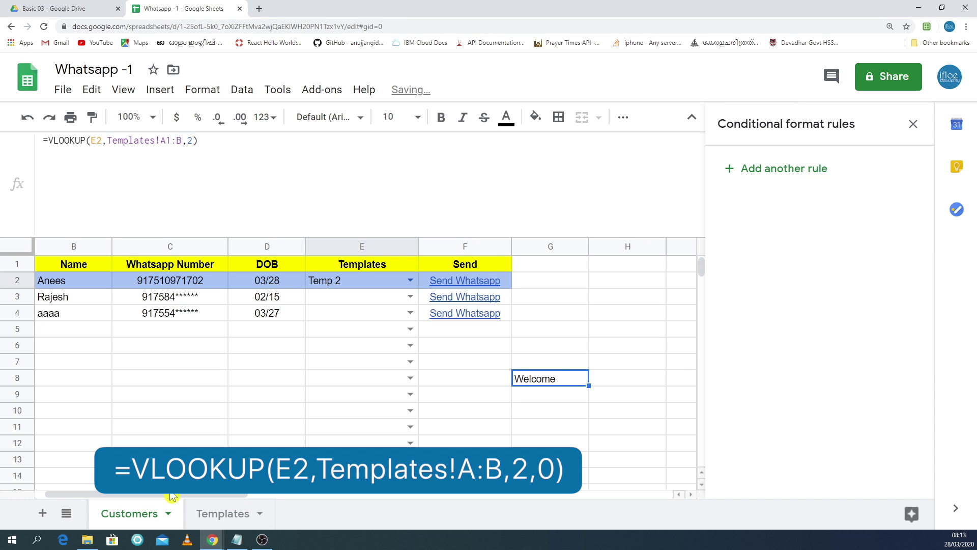
key(Return)
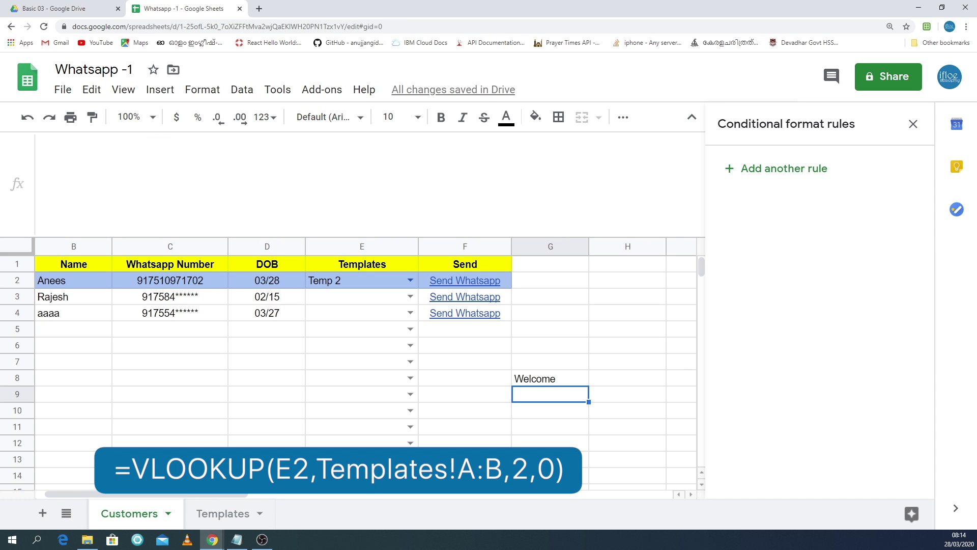
Switch the first customer's template to Temp 1, then back to Temp 2.
click(409, 280)
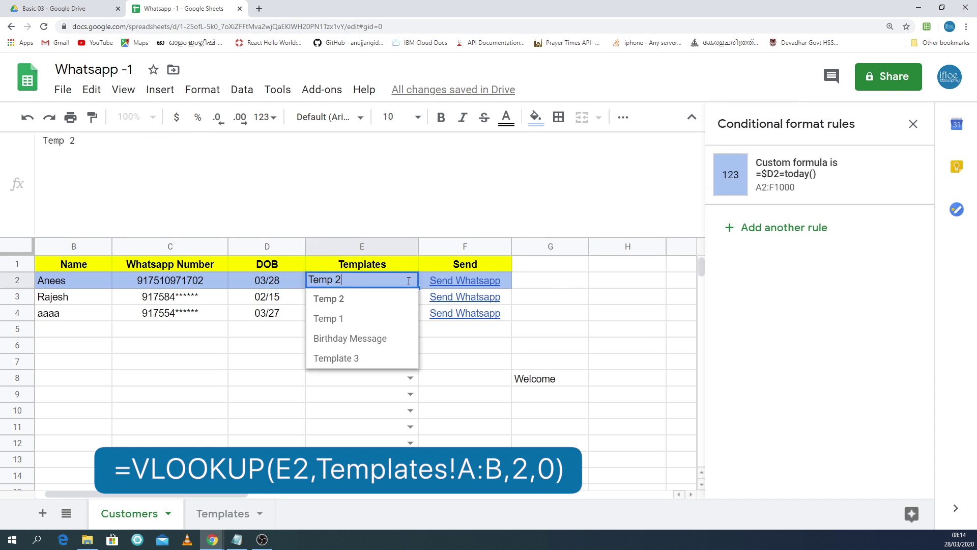
click(342, 319)
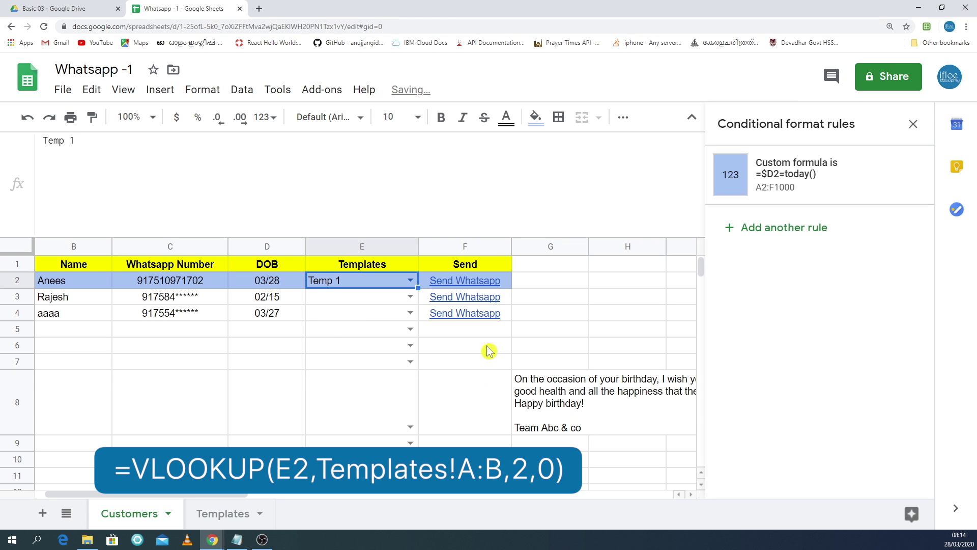
click(410, 279)
click(342, 337)
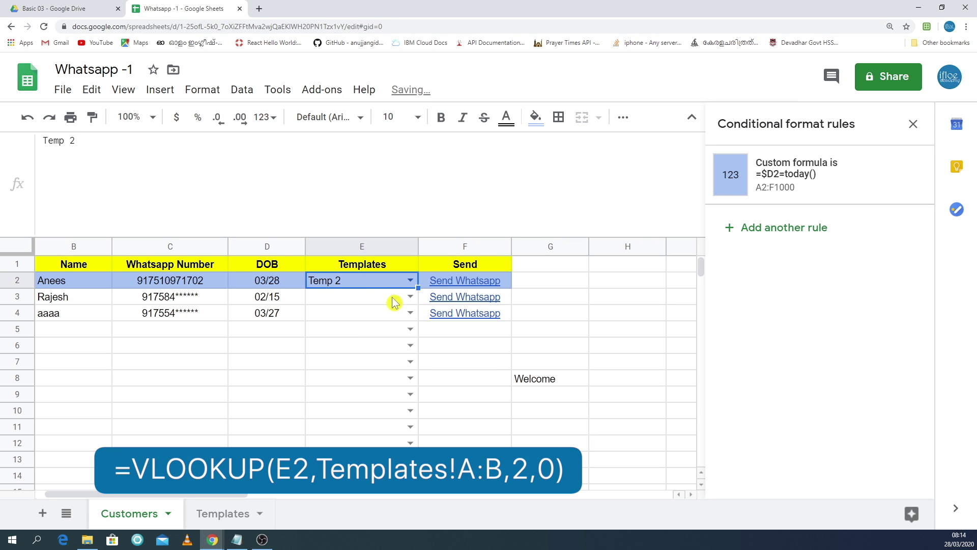
Give the second customer Birthday Message and the third Temp 1, then open G8's lookup formula.
click(410, 296)
click(410, 296)
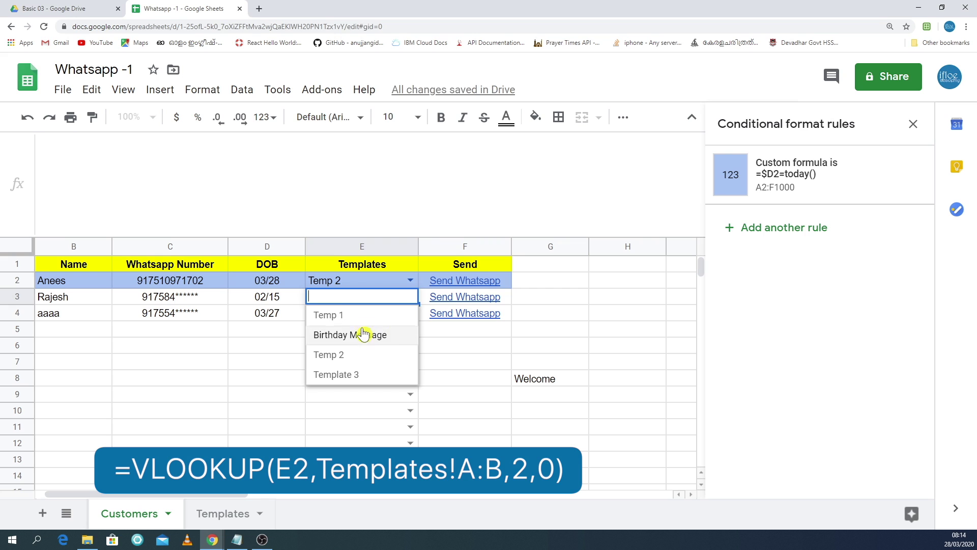
click(363, 334)
click(409, 314)
click(409, 314)
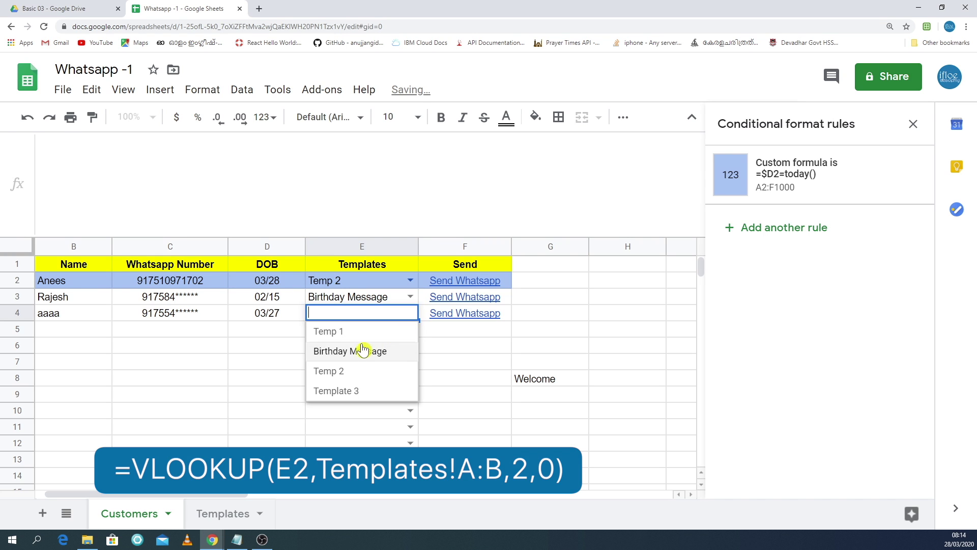
click(362, 350)
click(409, 312)
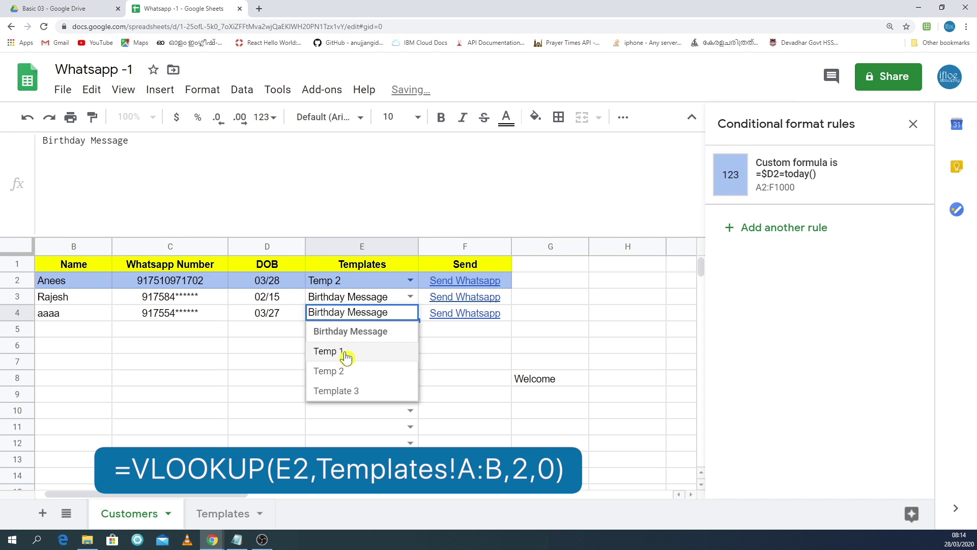
click(346, 357)
click(553, 381)
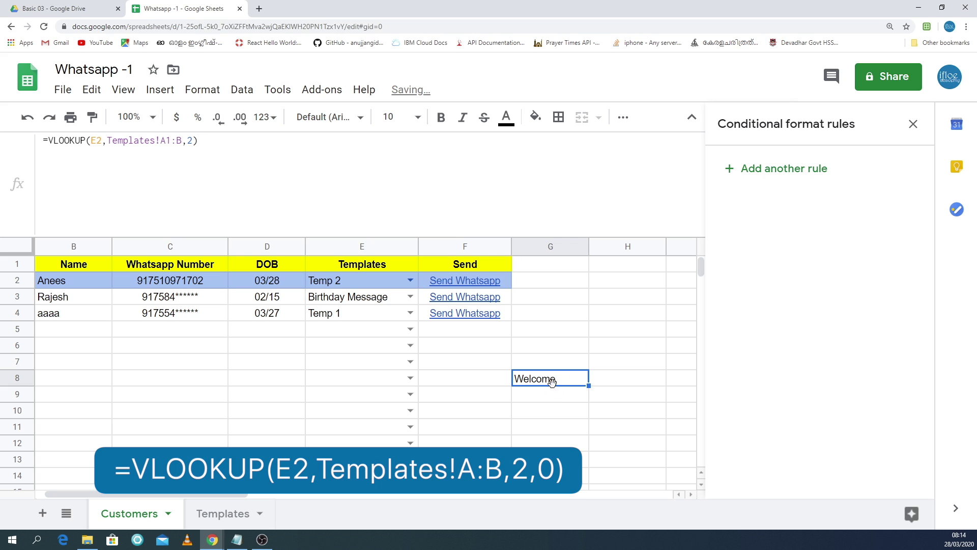
double_click(552, 381)
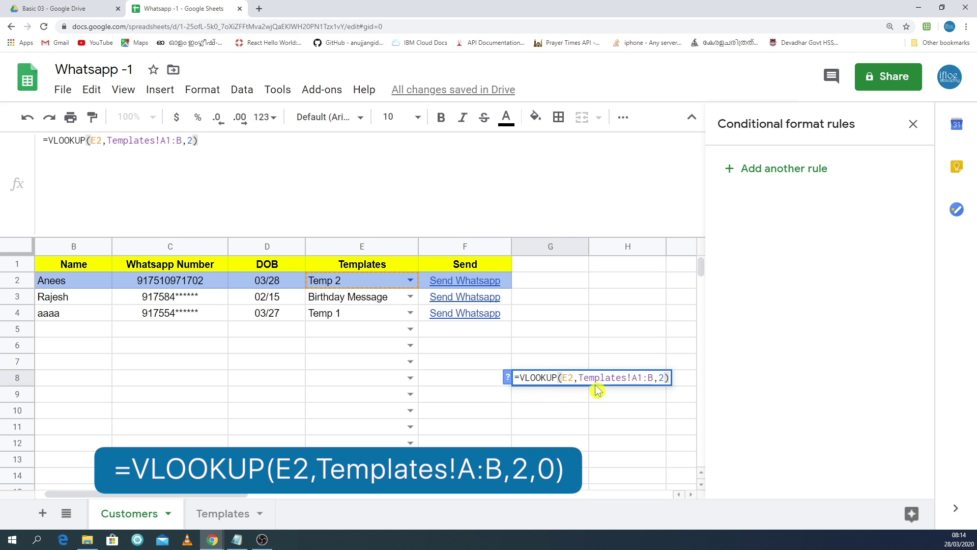
Inspect G8's VLOOKUP expression, then cancel the accidental edit with Esc.
drag(515, 378, 544, 380)
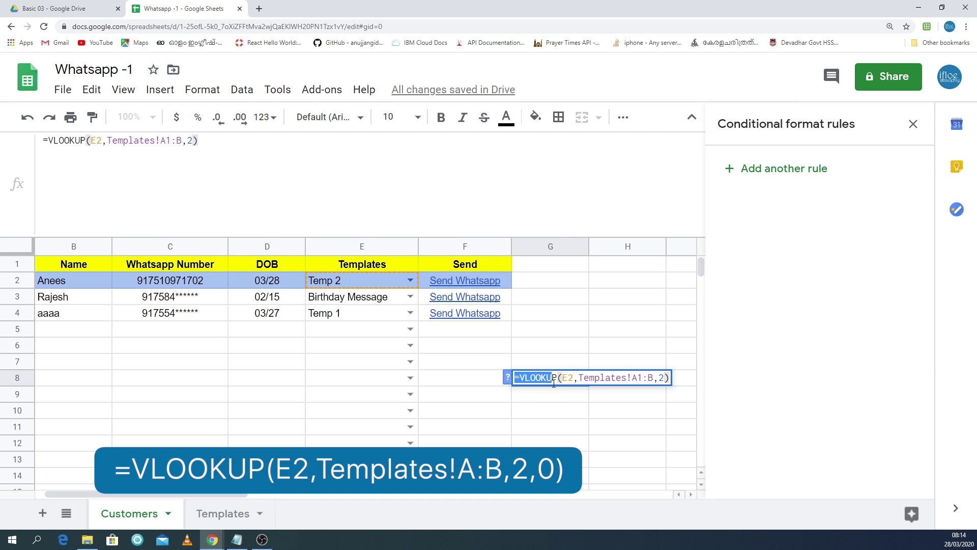
click(553, 381)
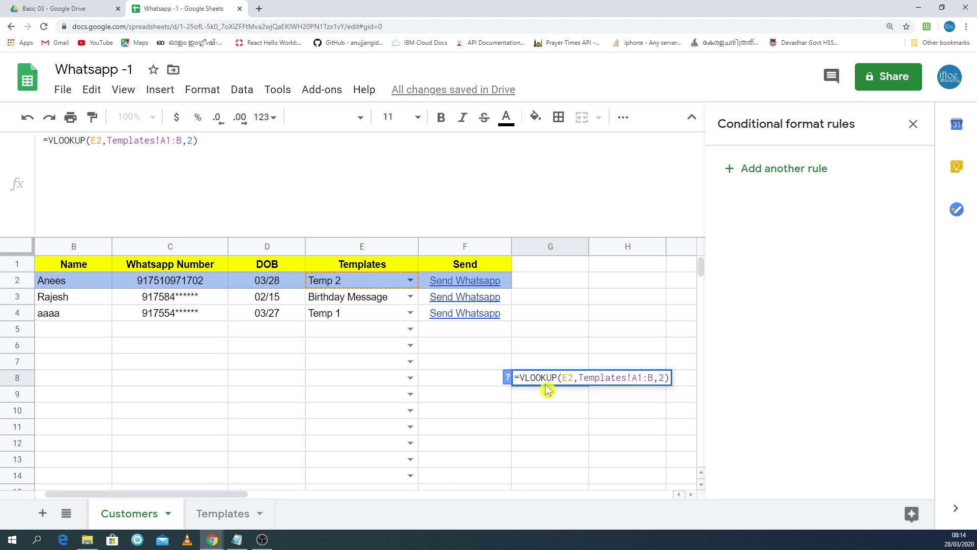
mouse_move(533, 377)
mouse_down()
mouse_move(645, 395)
mouse_move(669, 381)
mouse_up()
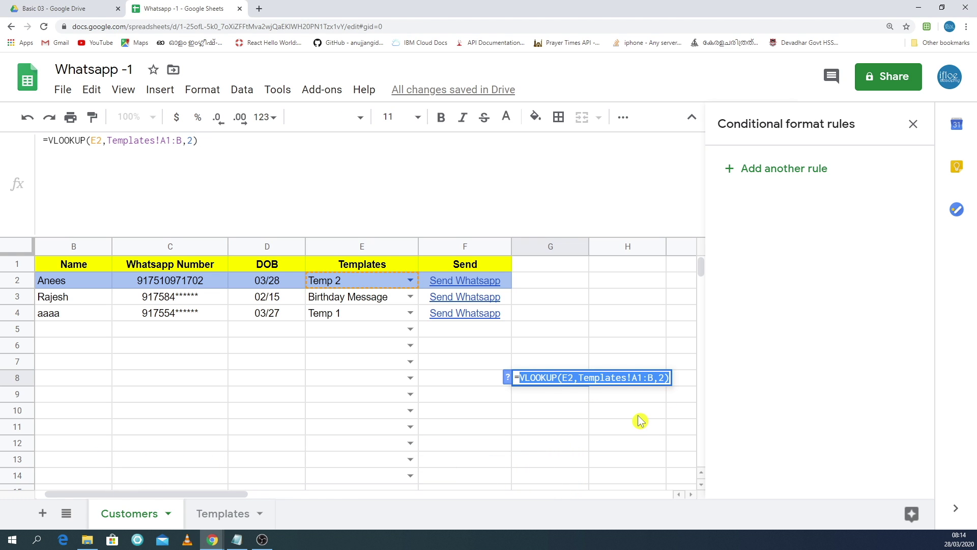
click(570, 412)
click(505, 286)
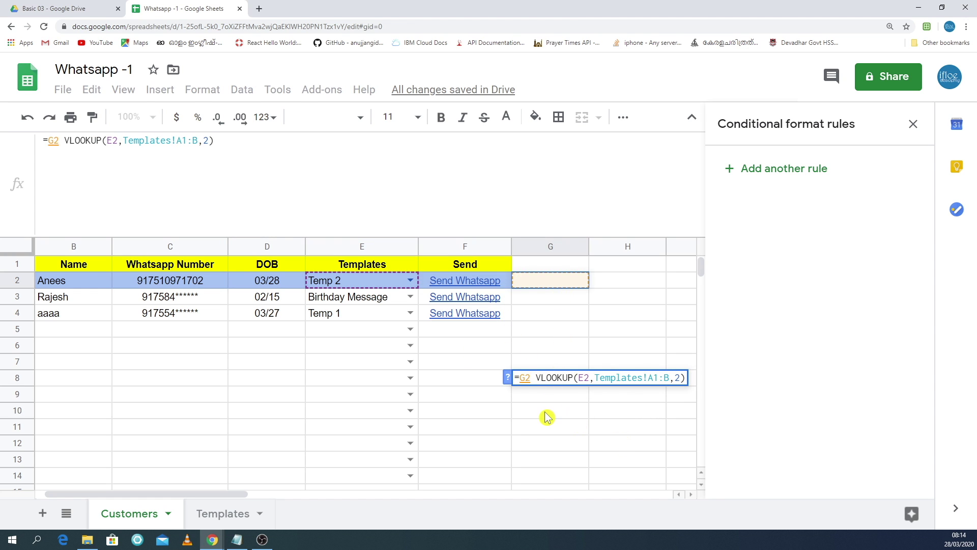
key(Escape)
Delete the Templates!B1 reference inside ENCODEURL in F2's Send link formula.
click(499, 286)
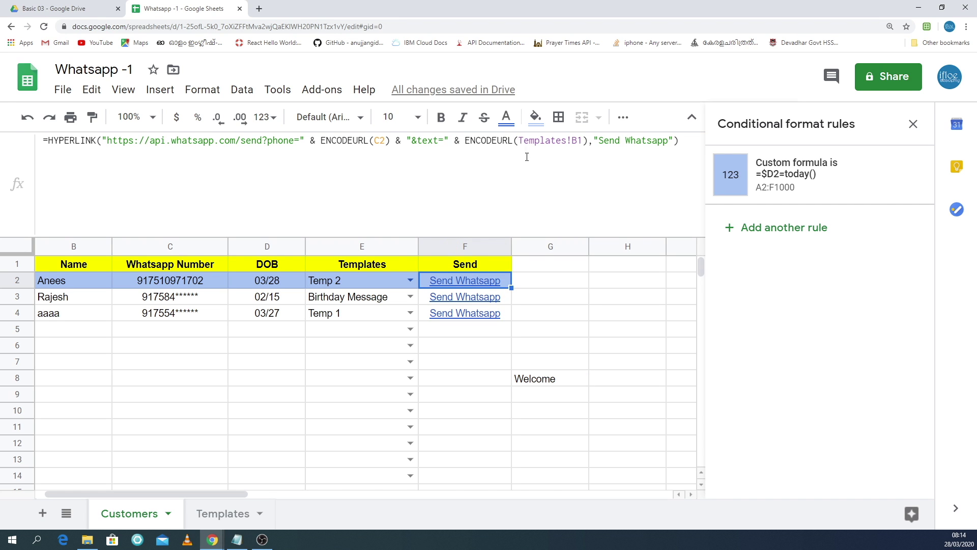
click(526, 157)
drag(519, 140, 582, 140)
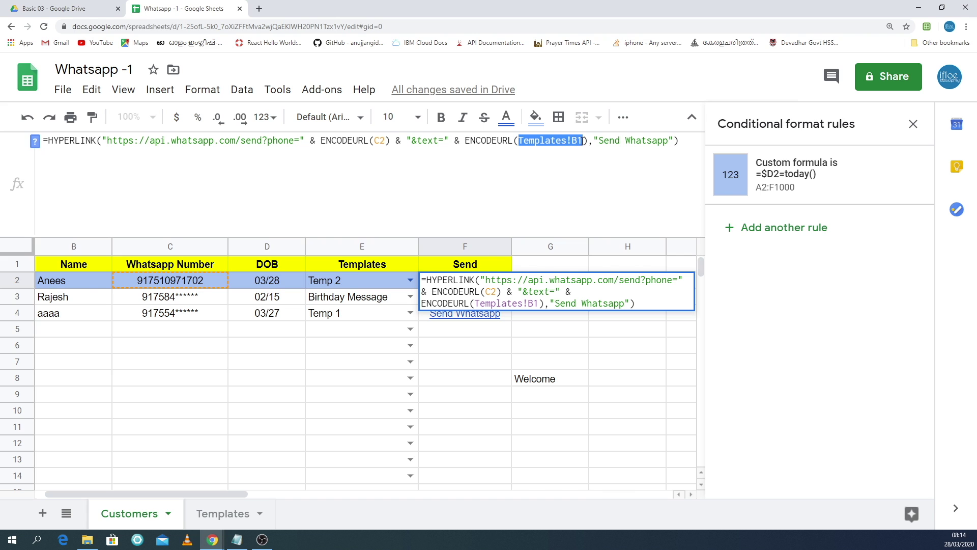
key(BackSpace)
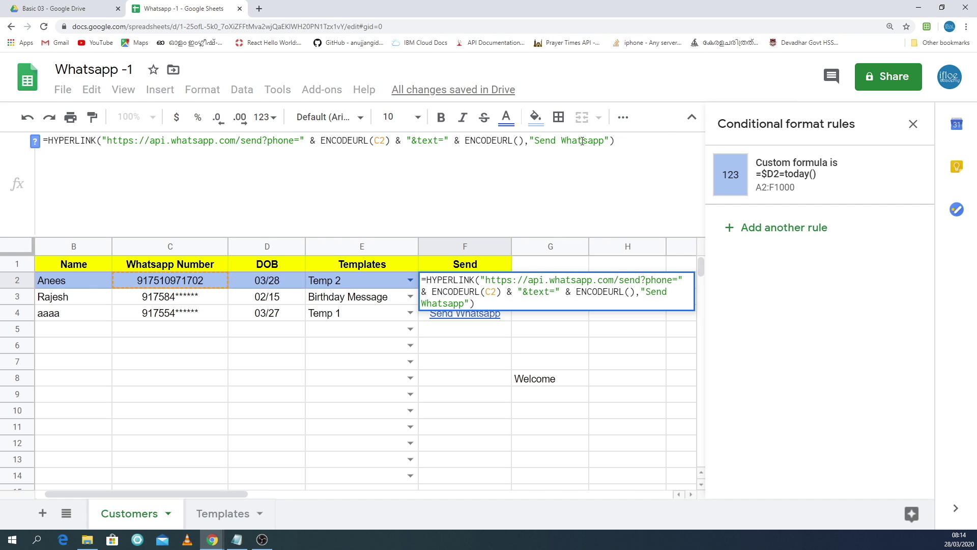
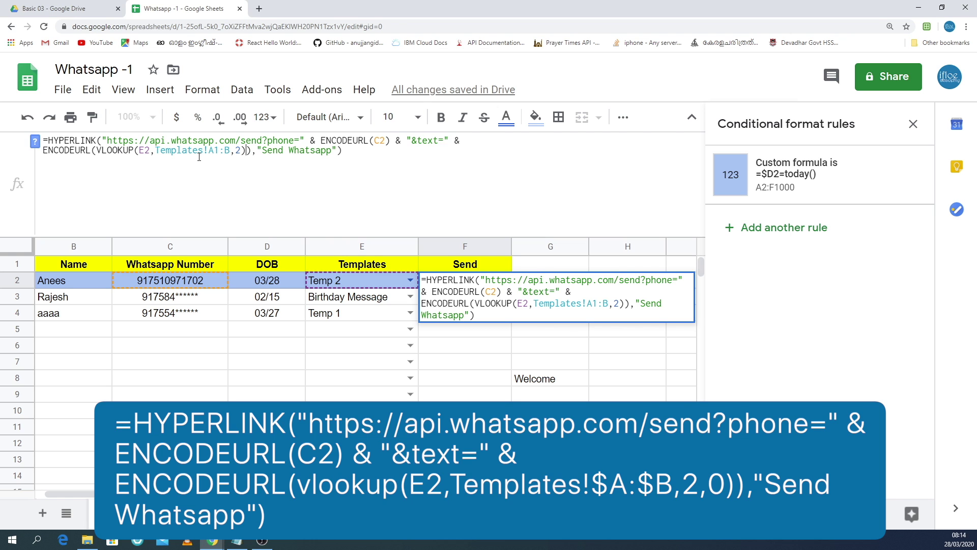
Commit F2's HYPERLINK formula and fill it down to F4.
key(Return)
click(471, 351)
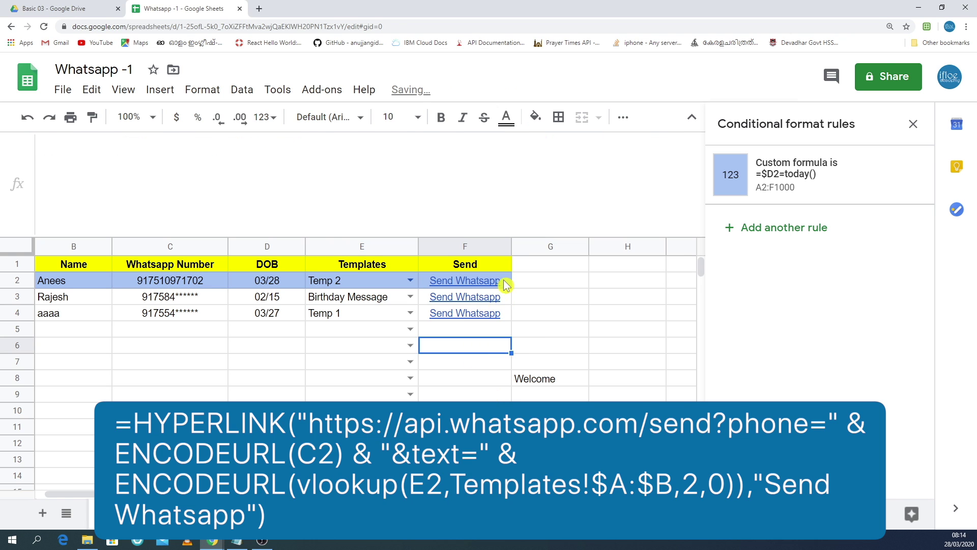
click(506, 285)
mouse_move(507, 284)
mouse_down()
mouse_move(502, 327)
mouse_move(494, 312)
mouse_up()
click(491, 346)
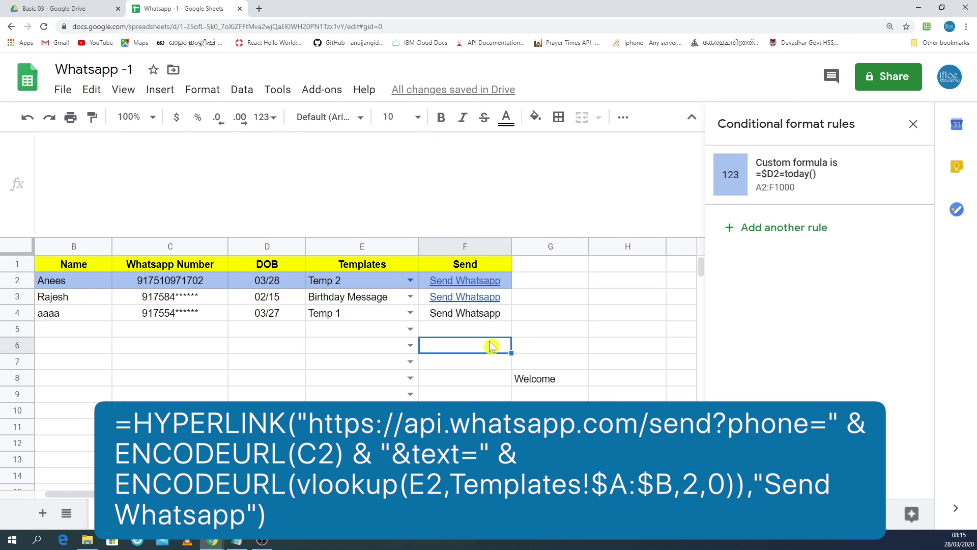
Test row 2's Send Whatsapp link, then close the WhatsApp share page.
click(496, 281)
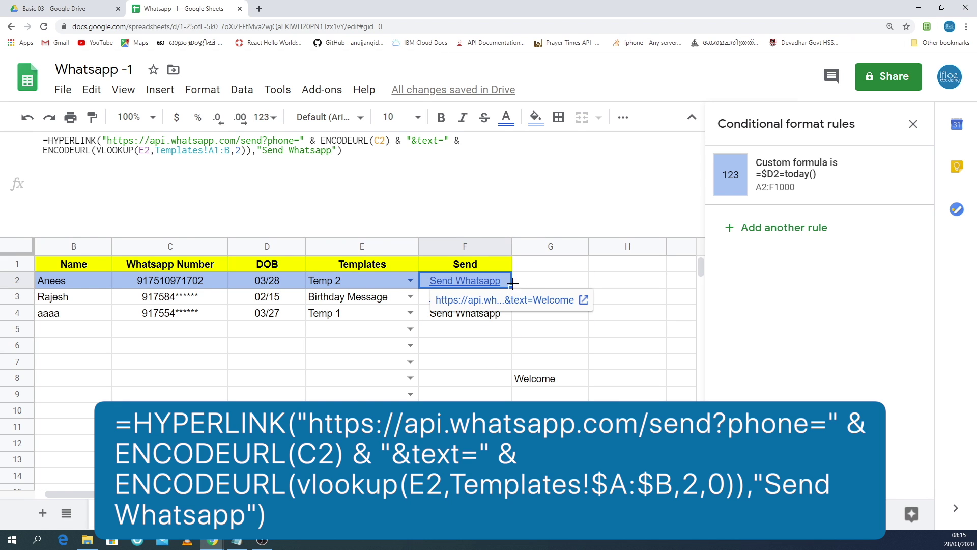
click(584, 302)
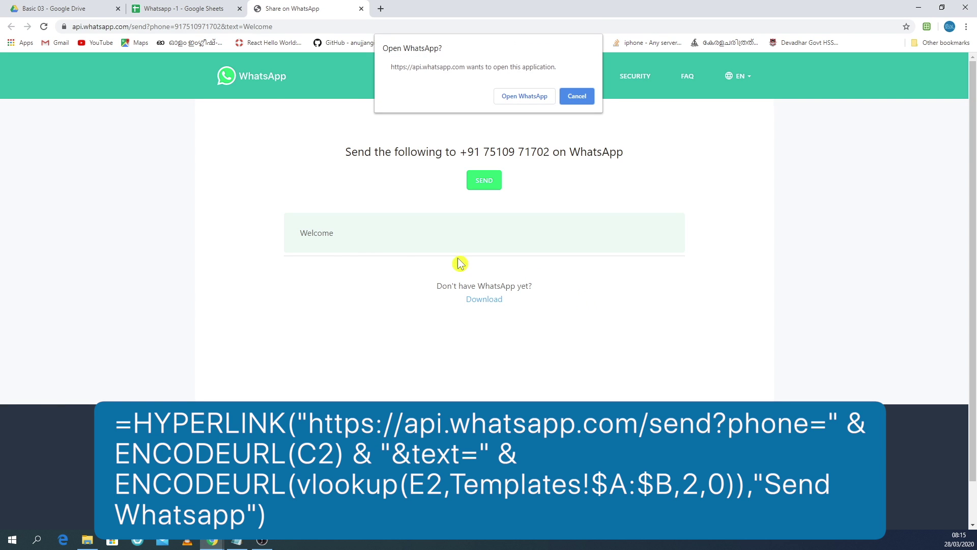
click(580, 96)
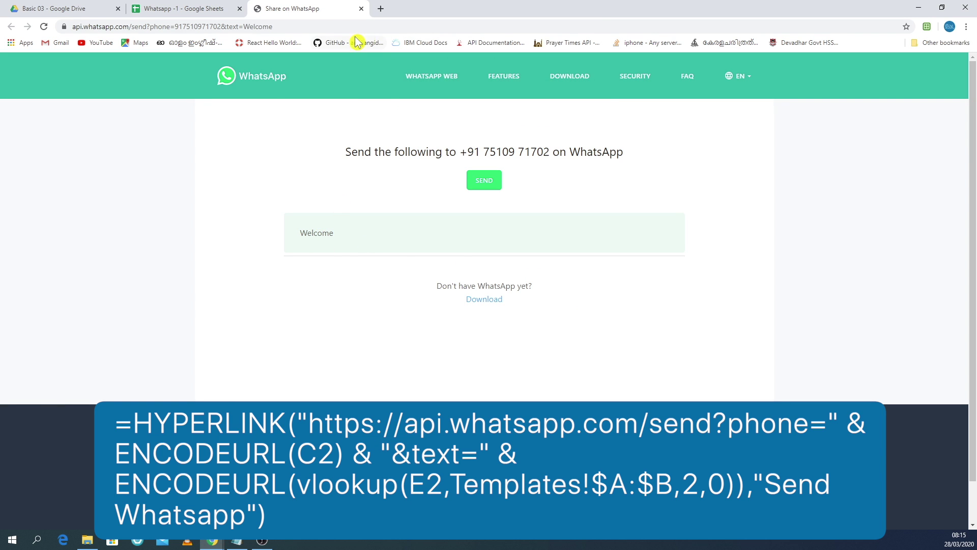
click(361, 9)
Switch E2's template to Template 3 and recheck row 2's WhatsApp link.
click(410, 280)
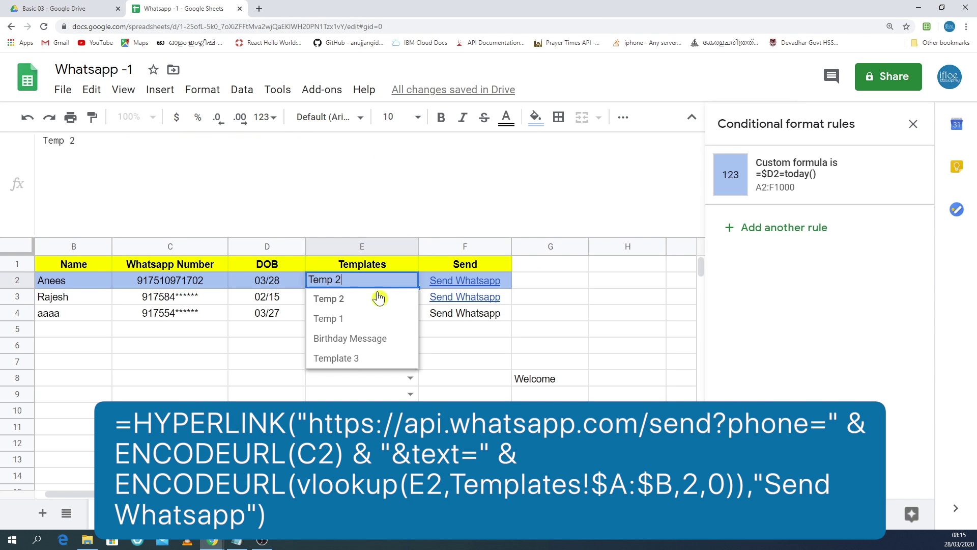
click(372, 339)
click(504, 284)
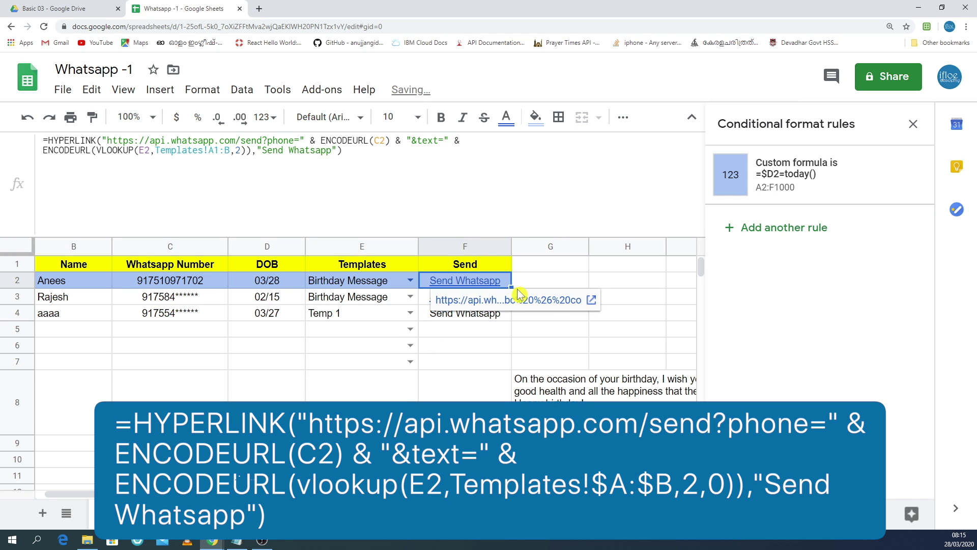
click(583, 301)
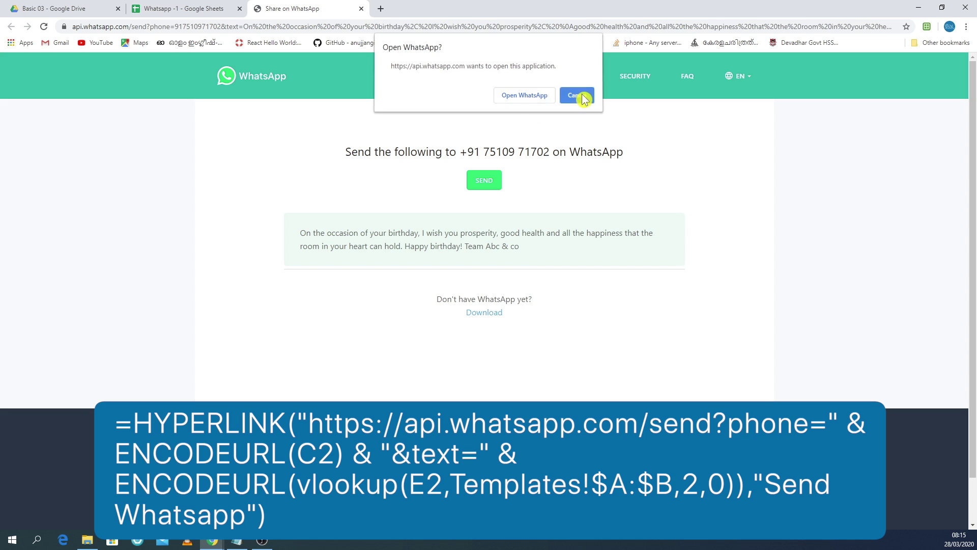
click(576, 97)
click(360, 8)
Set E4's template to Birthday Message.
click(475, 394)
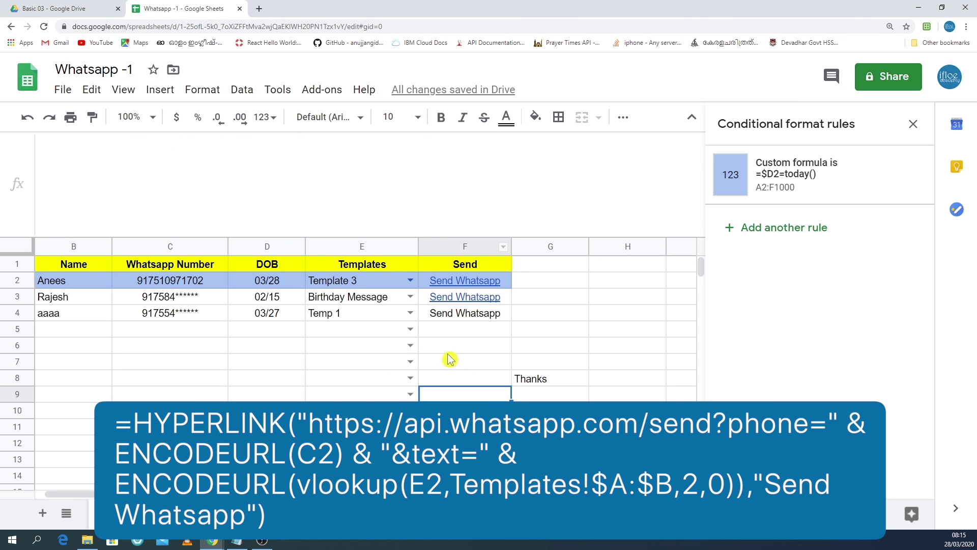
click(410, 313)
click(356, 349)
Open F2's formula and select the row number in the Templates!A1:B range.
click(460, 362)
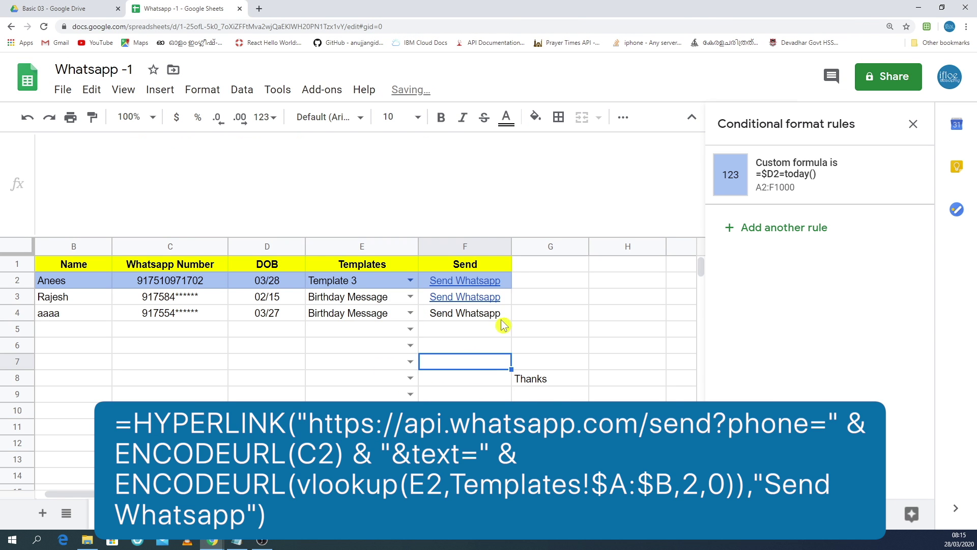
click(500, 319)
click(465, 280)
click(217, 150)
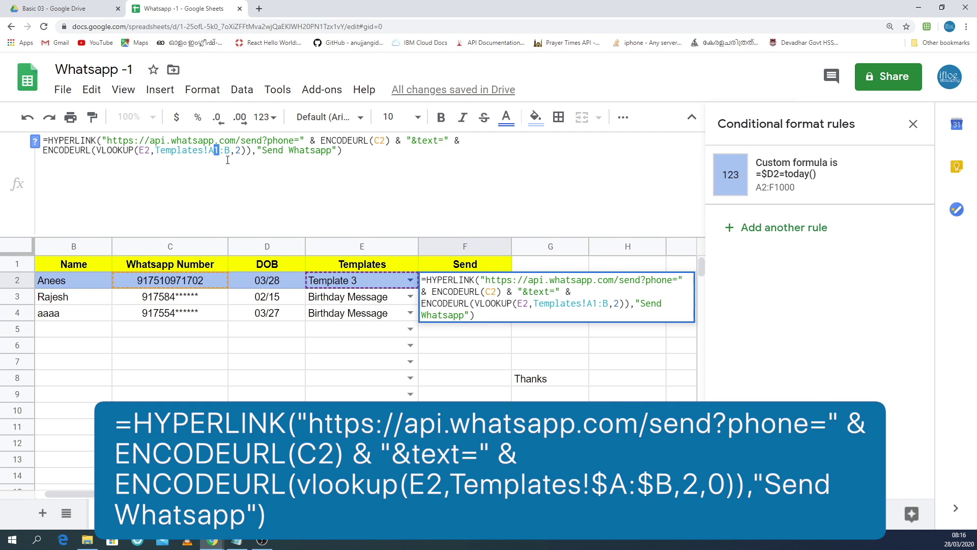
Change F2's lookup range from Templates!A1:B to Templates!$A:$B and apply it.
key(BackSpace)
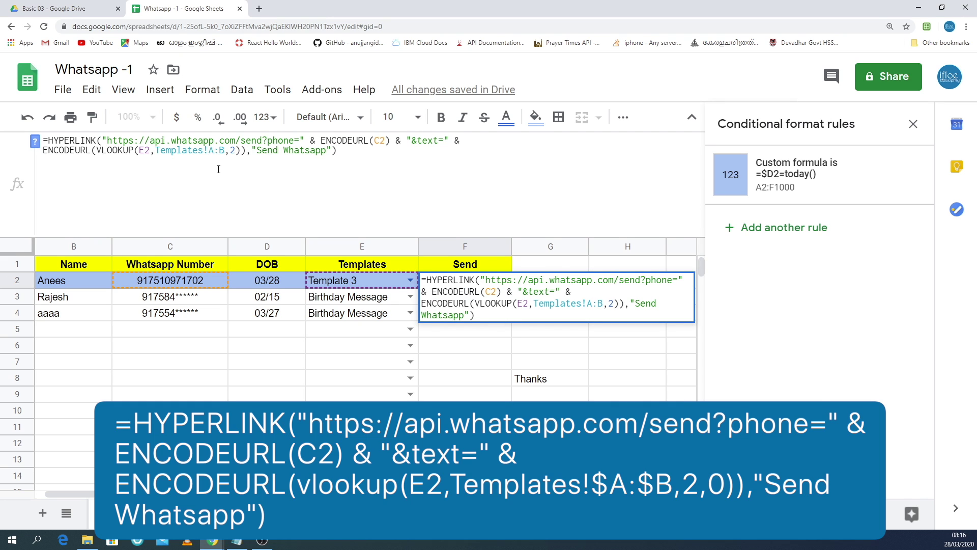
text($A:)
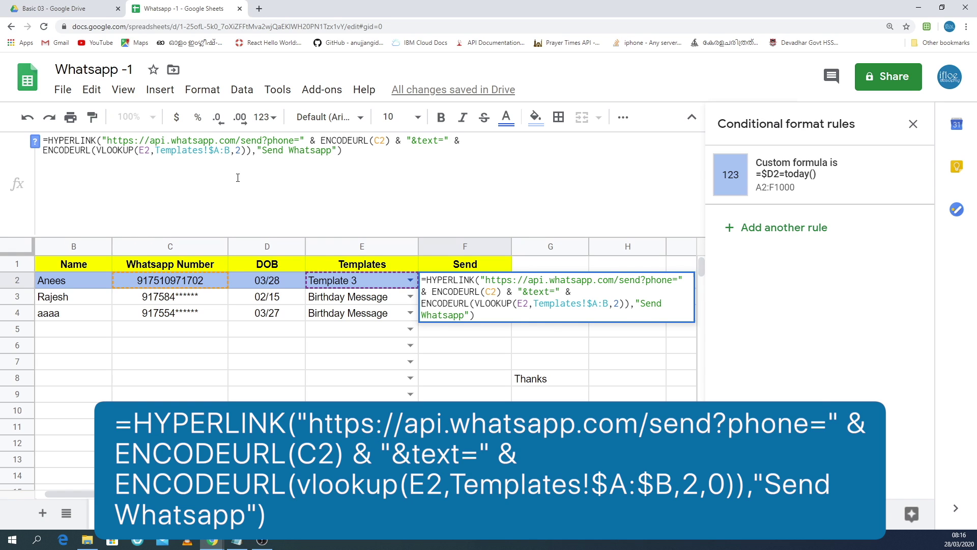
text($)
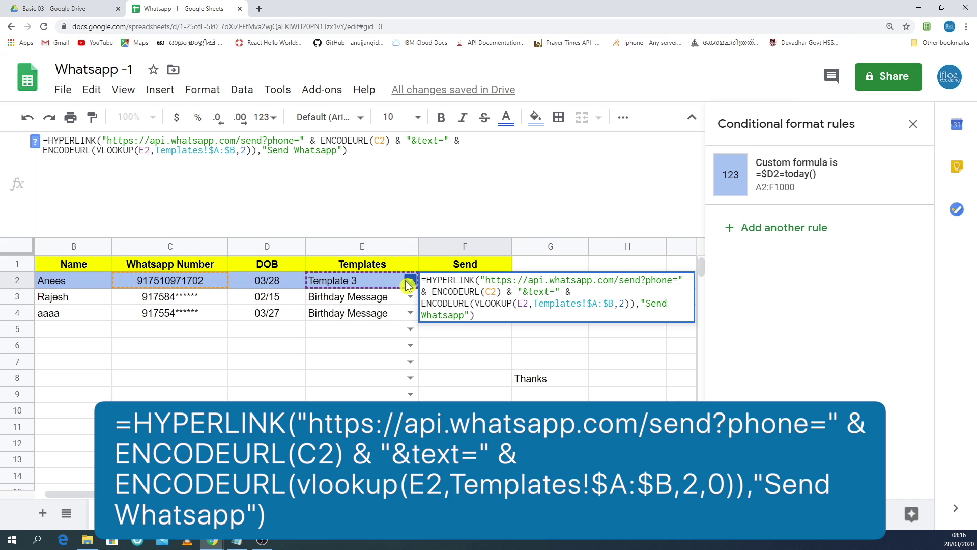
click(431, 362)
mouse_move(465, 280)
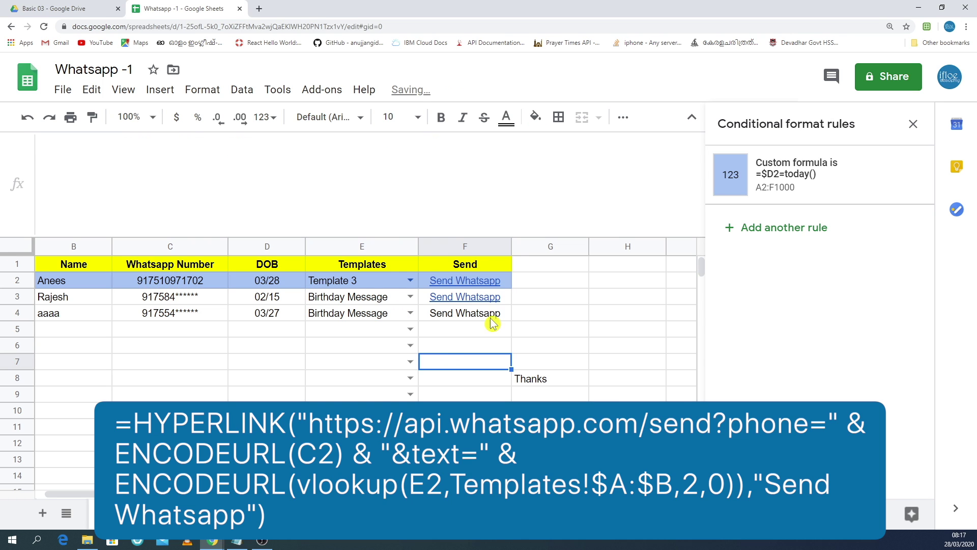
Fill F2's corrected link formula down to F3 and F4.
click(506, 276)
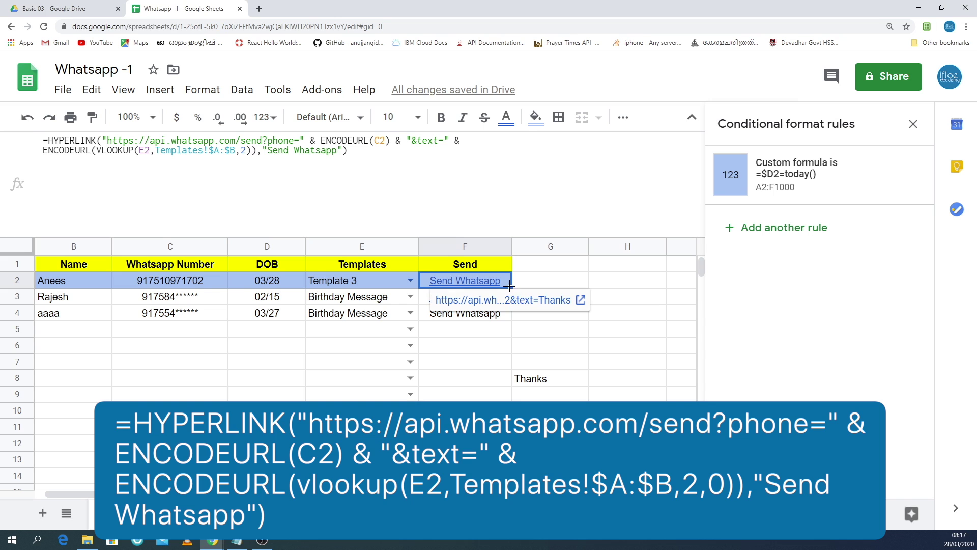
drag(510, 311, 511, 315)
click(488, 345)
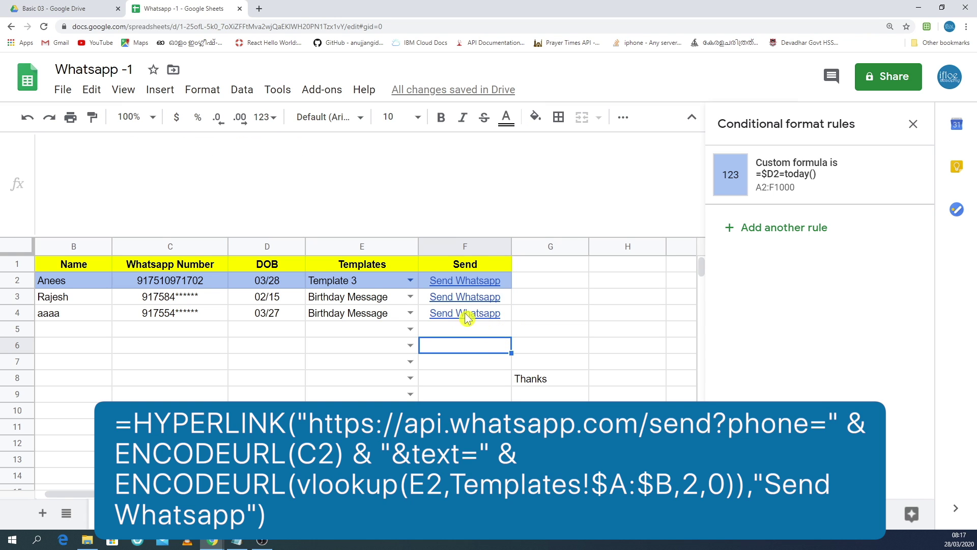
click(559, 330)
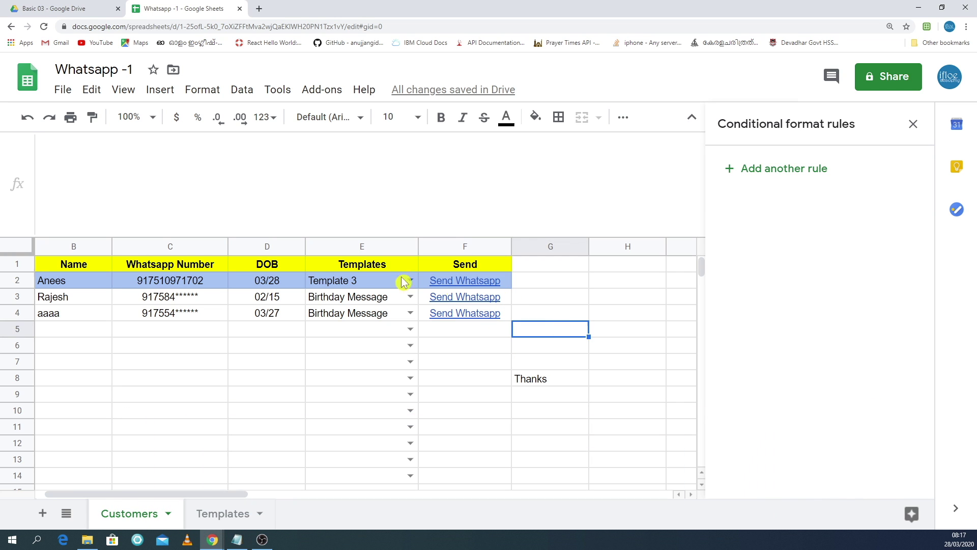
Check row 2's template and open its Thanks WhatsApp link.
click(403, 284)
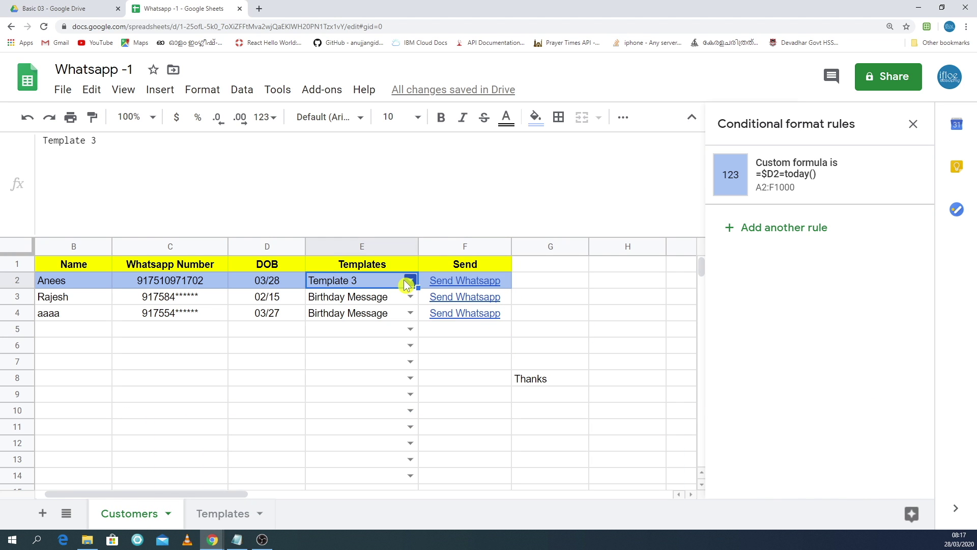
click(494, 287)
click(547, 301)
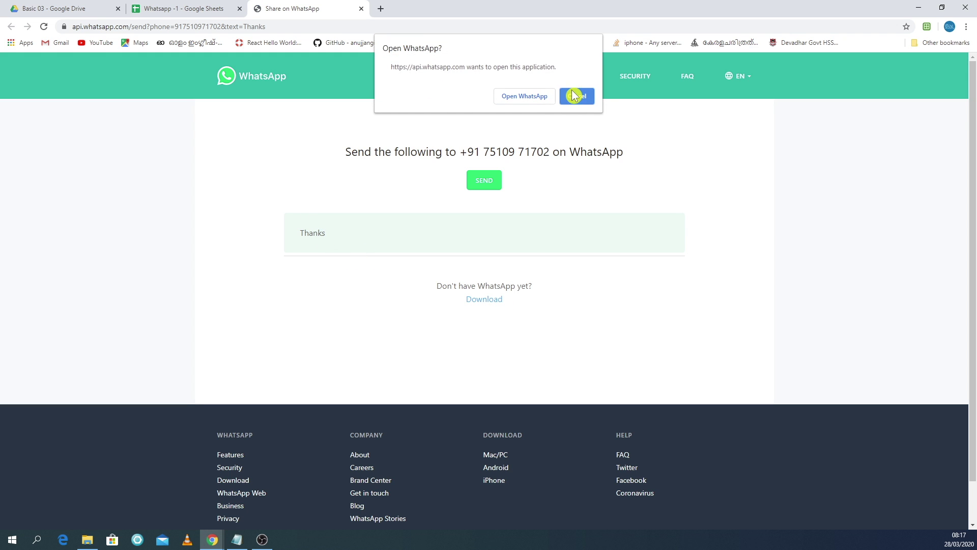
Dismiss the open-app prompt, confirm the prefilled Thanks text, and close the share tab.
click(576, 95)
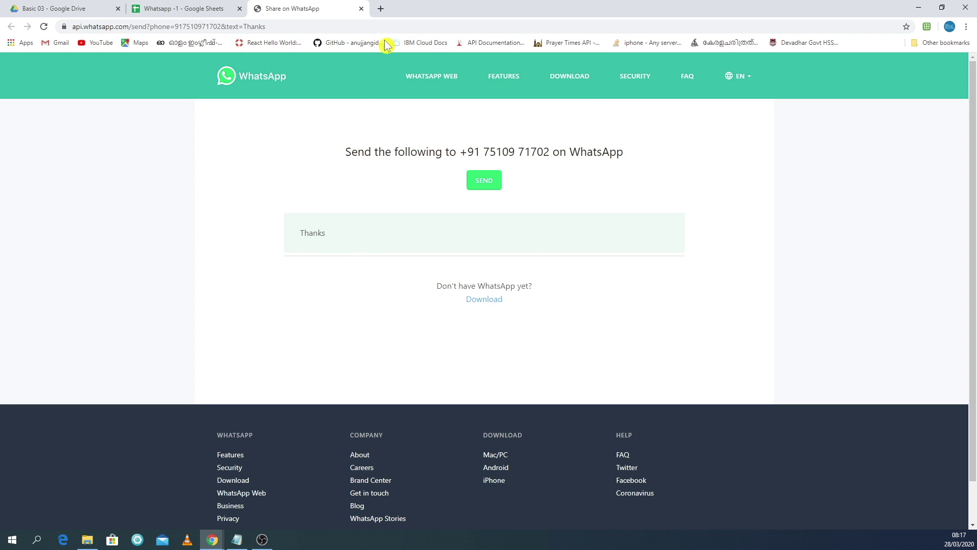
click(363, 12)
click(502, 344)
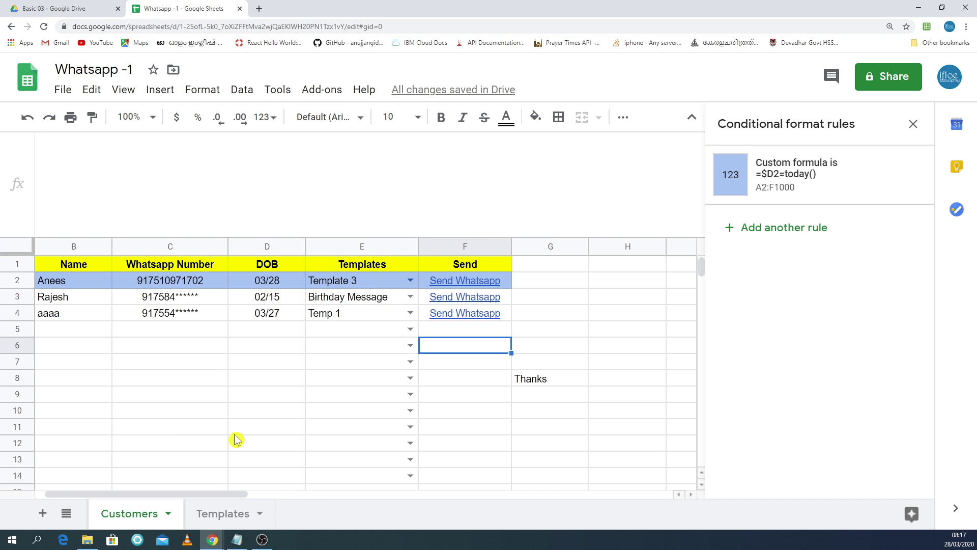
In G7, enter a CONCATENATE formula joining "Hello" with the name in B2.
click(216, 515)
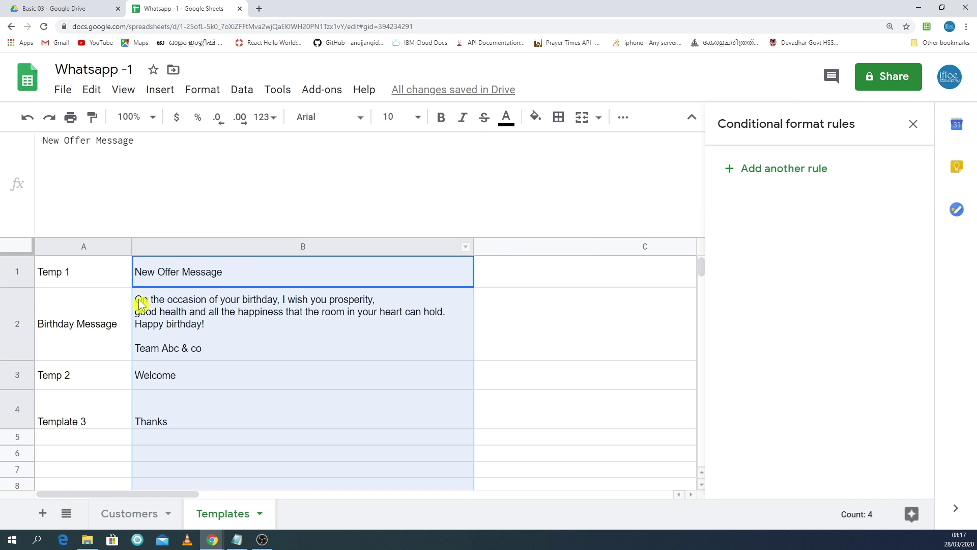
click(138, 513)
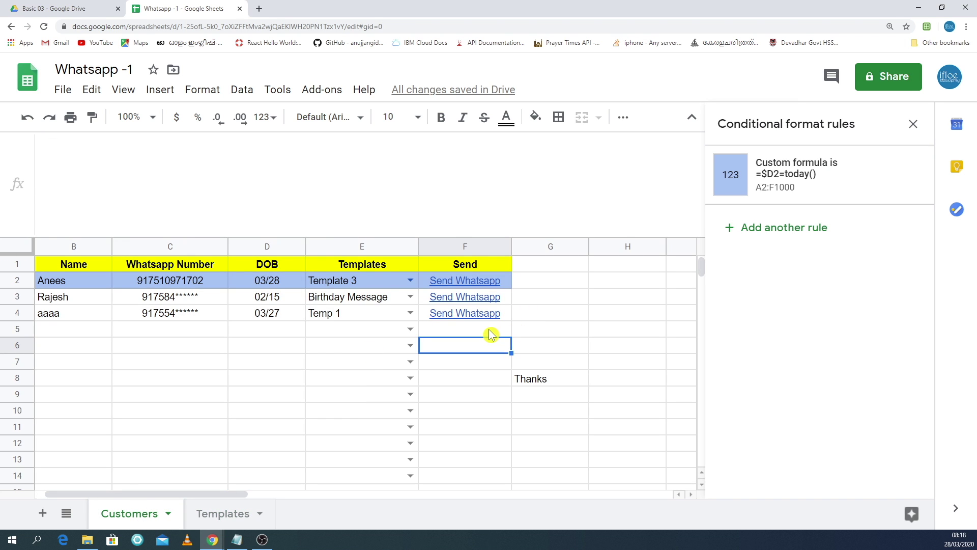
click(558, 368)
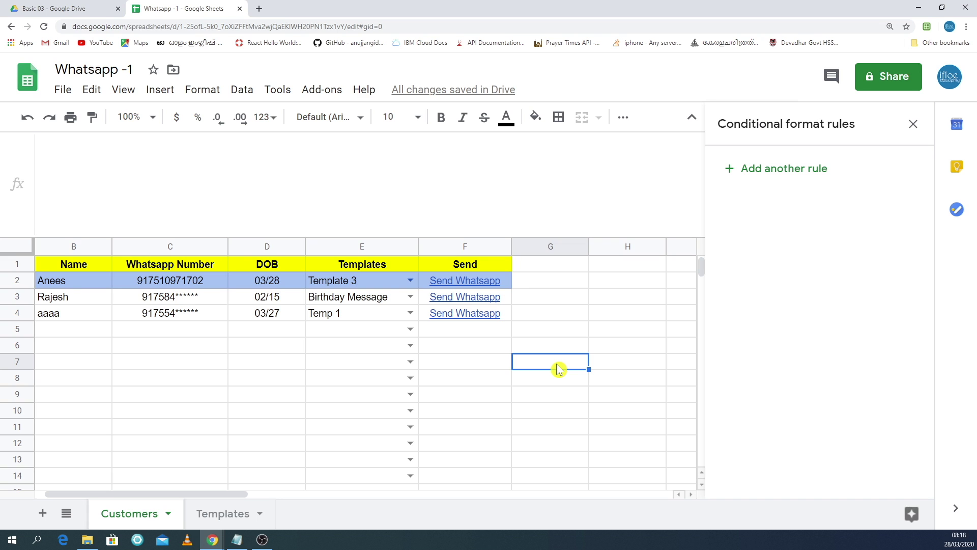
text(=concate)
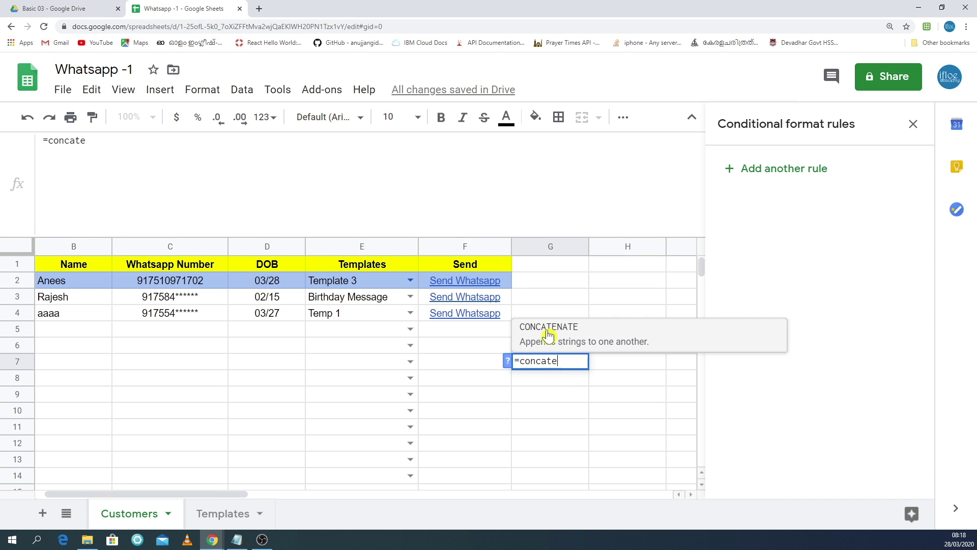
key(Tab)
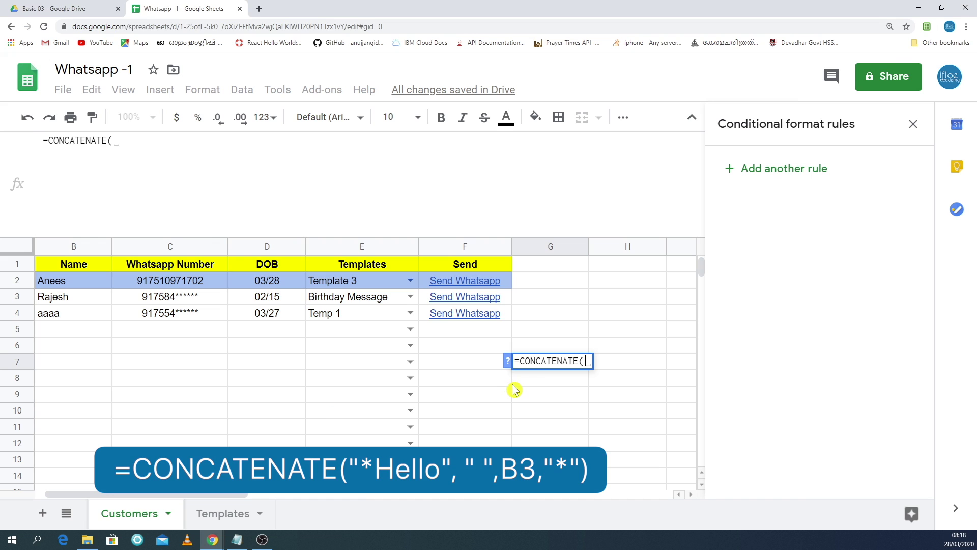
text(")
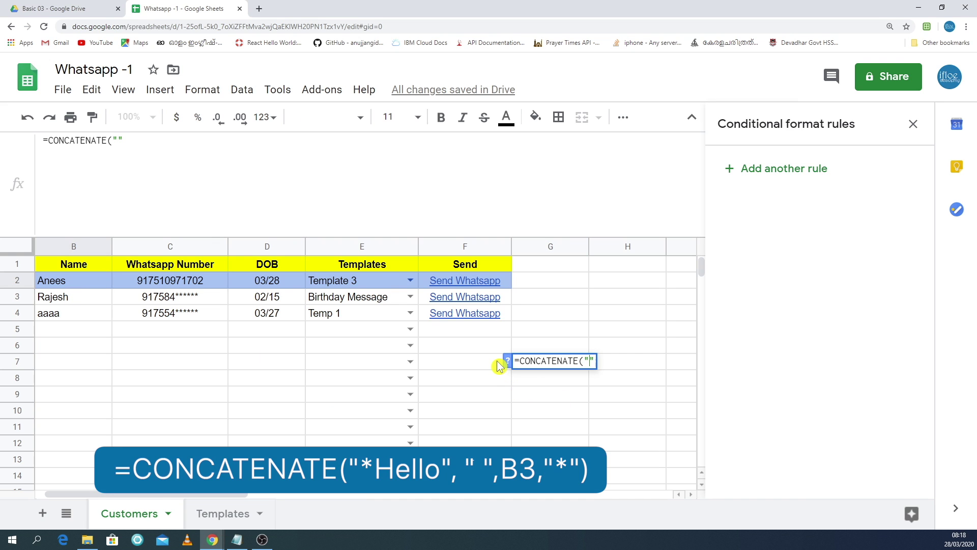
text(Hello")
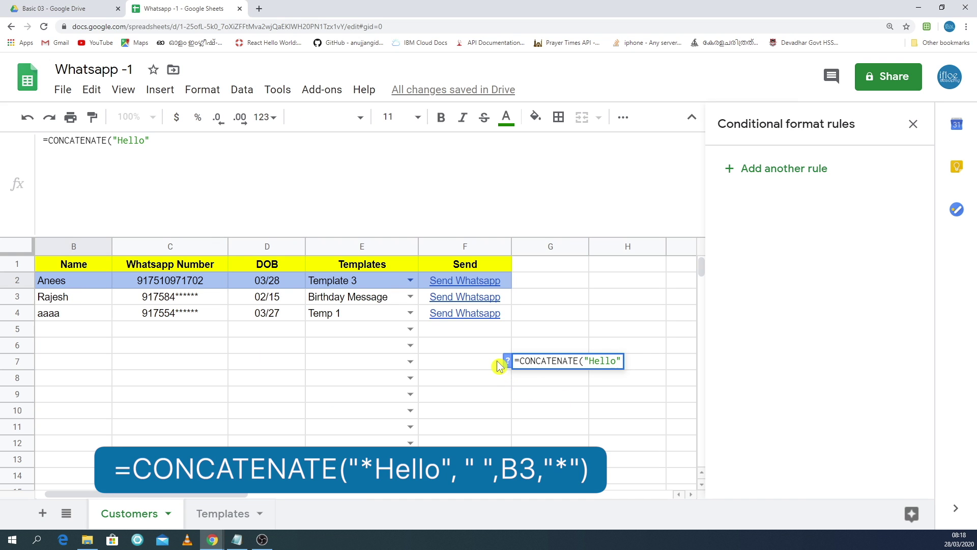
text(,)
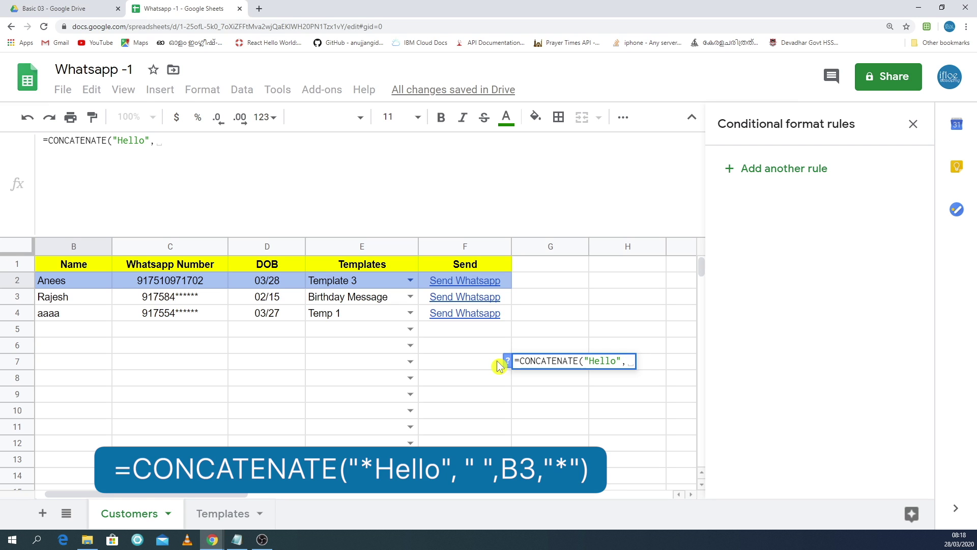
click(85, 284)
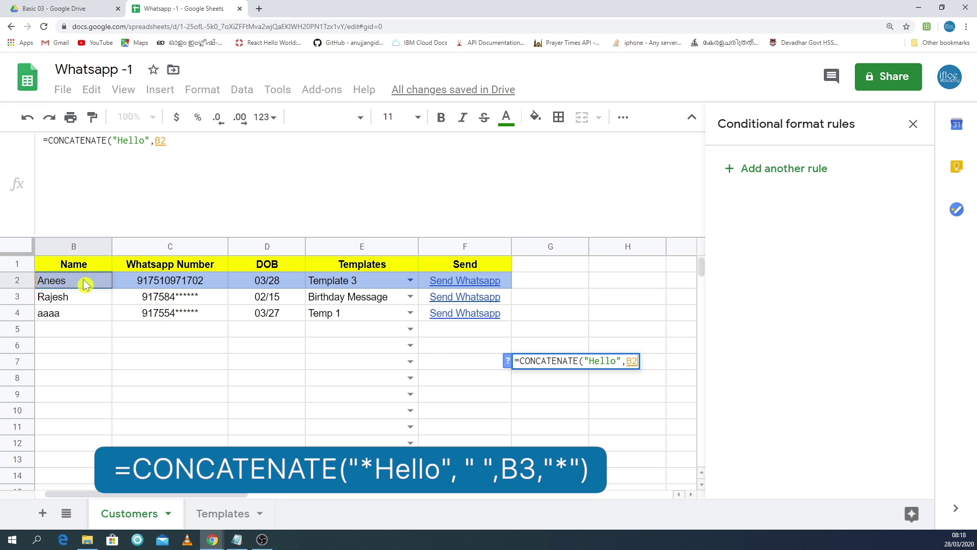
key(Return)
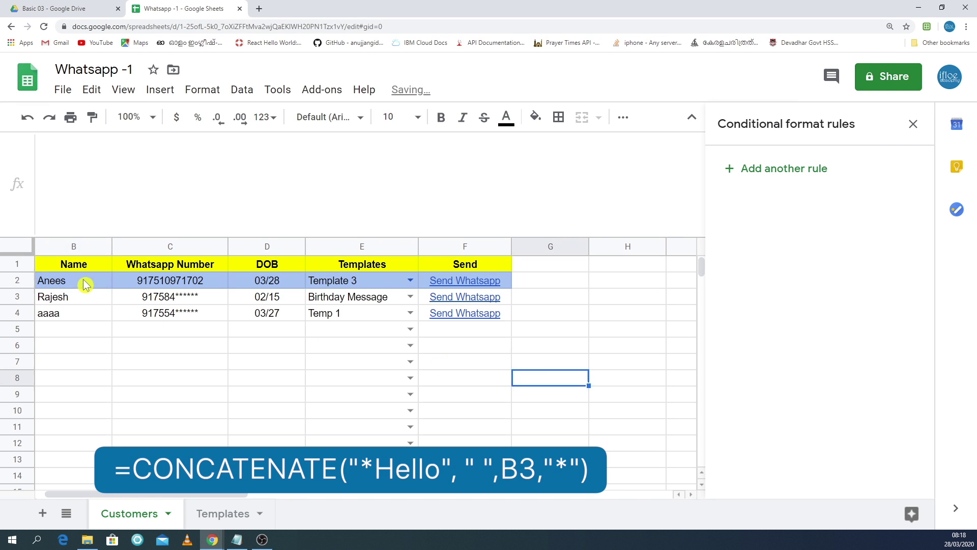
Add a " " space argument between Hello and B2 in G7's formula.
double_click(551, 367)
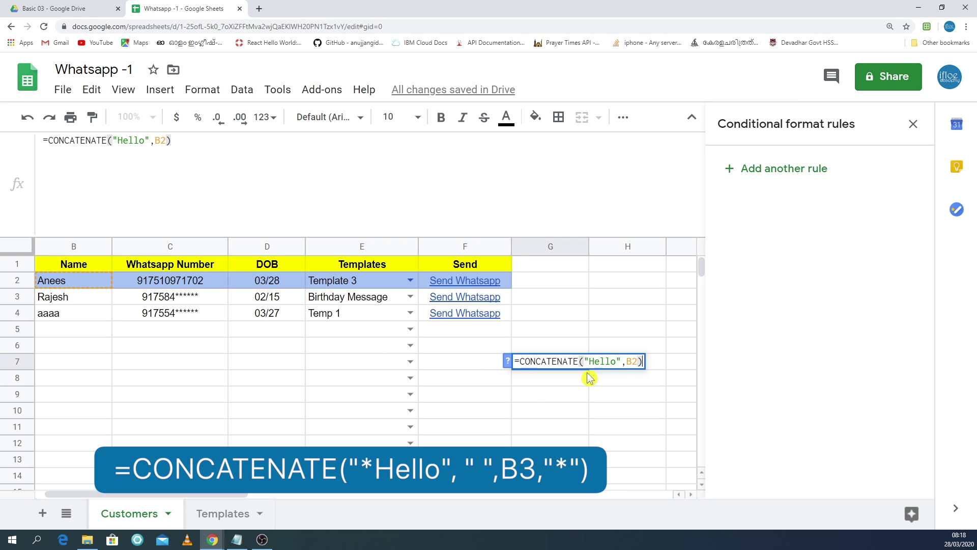
click(622, 361)
text(,)
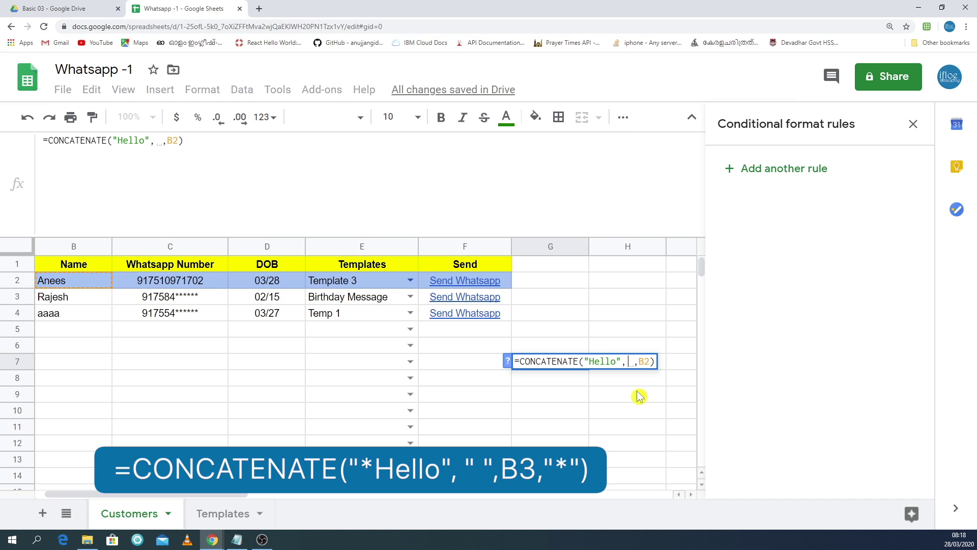
key(BackSpace)
text(")
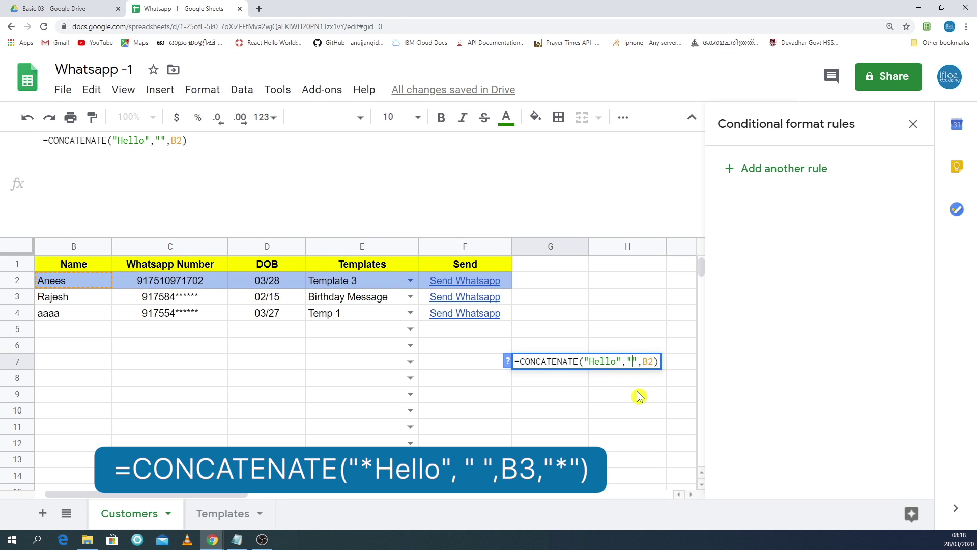
click(640, 395)
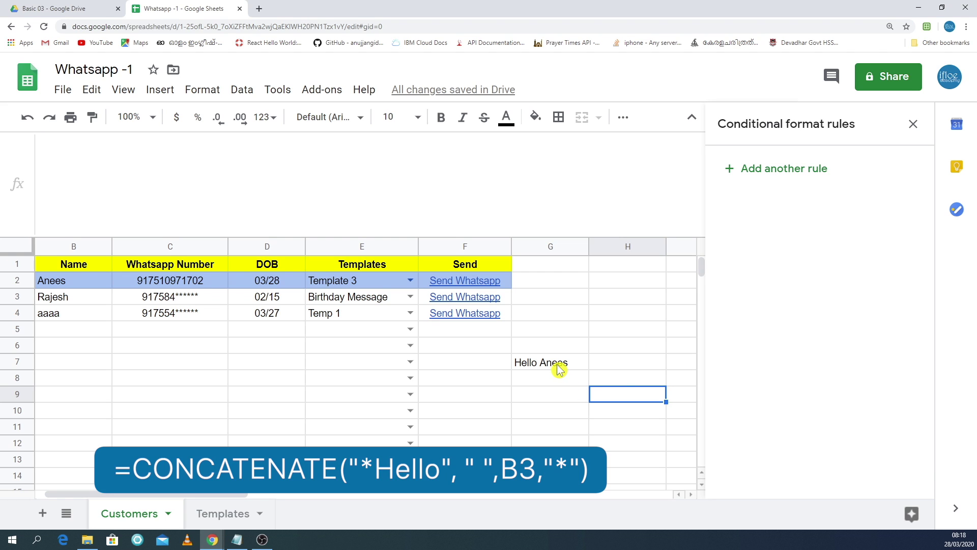
Wrap G7's greeting in asterisks: "*Hello" at the start and "*" after B2.
click(559, 369)
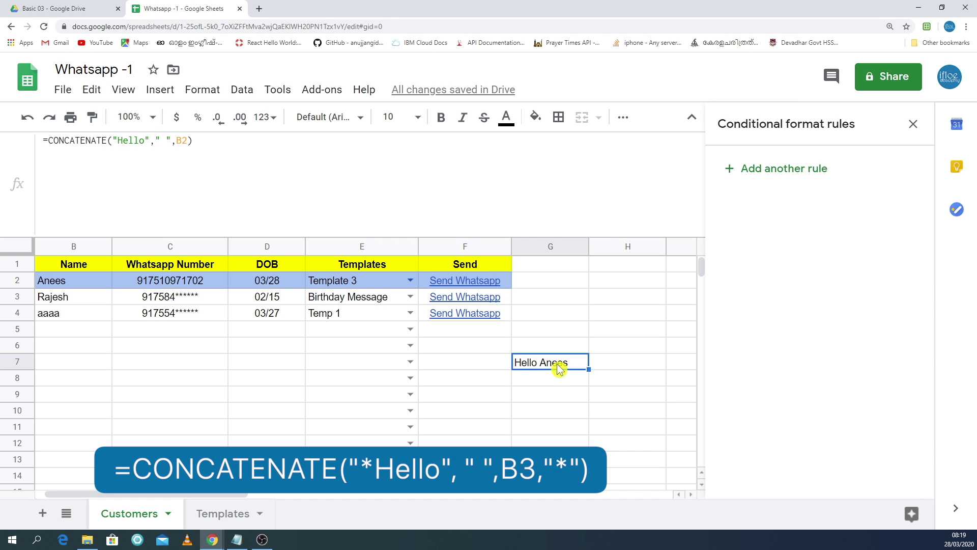
double_click(559, 369)
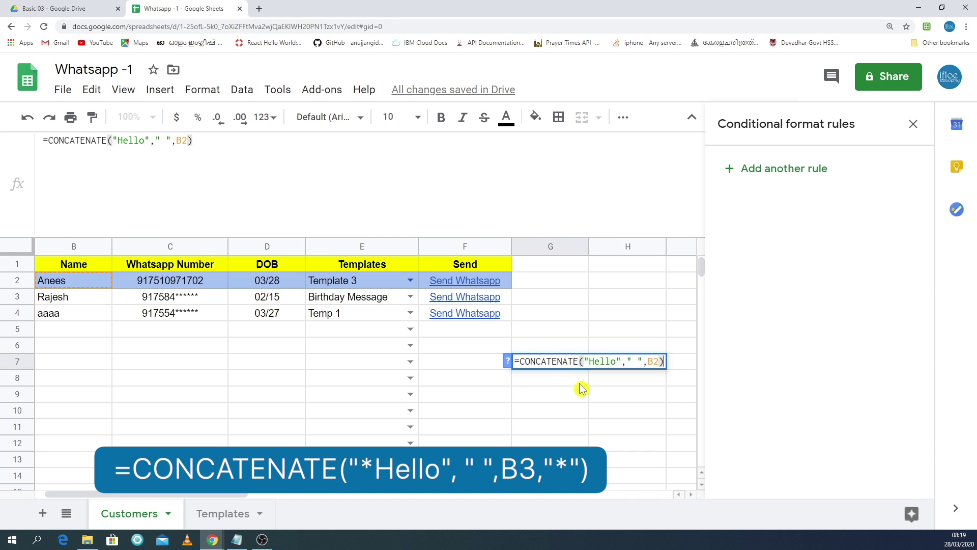
text(*)
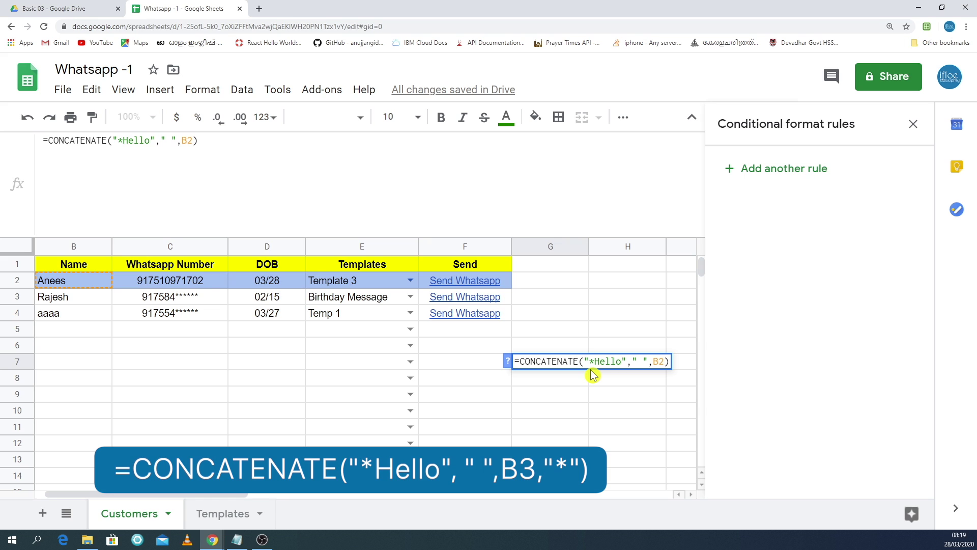
click(662, 365)
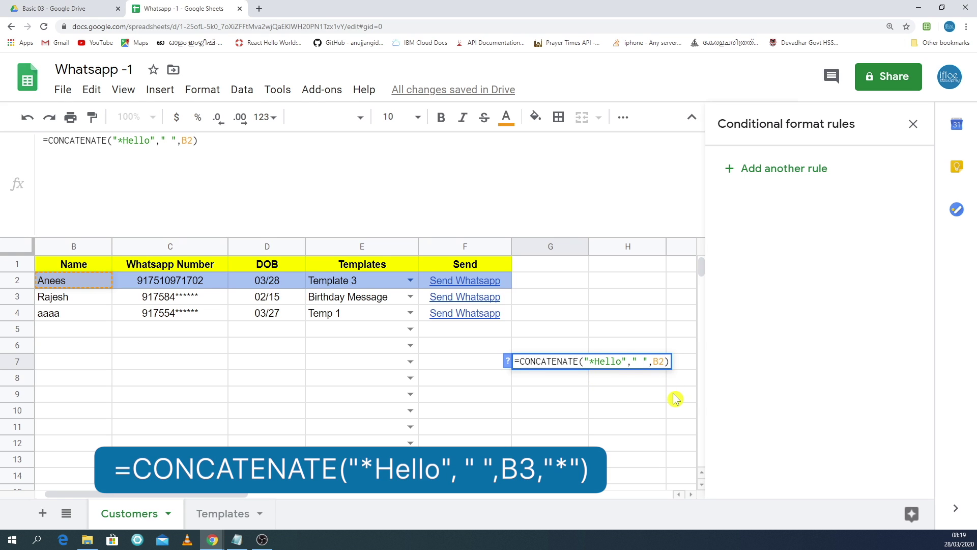
text(,)
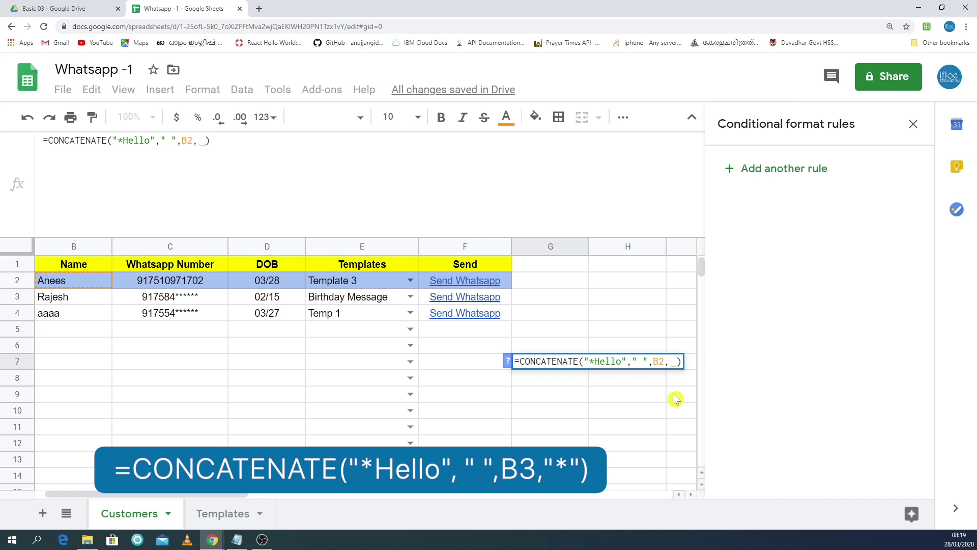
text(""*)
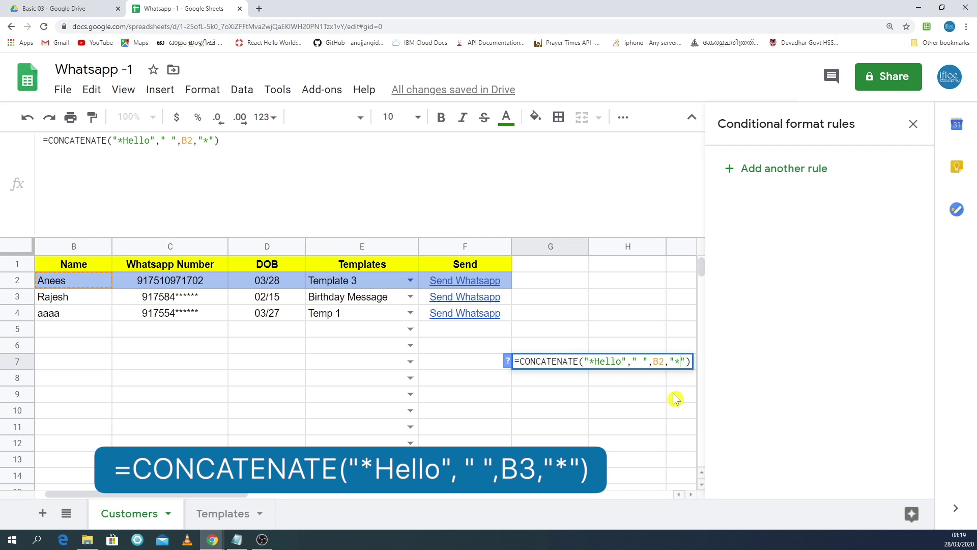
click(675, 398)
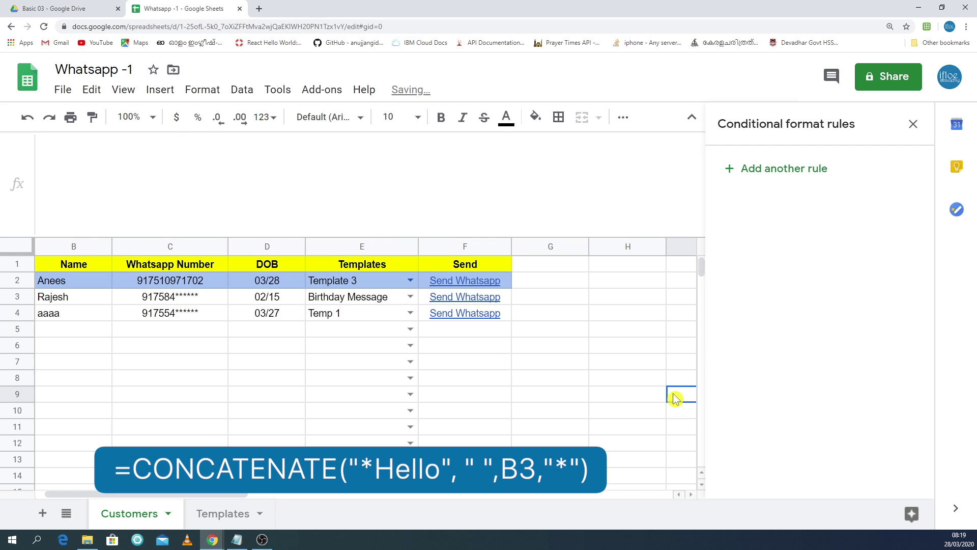
double_click(544, 366)
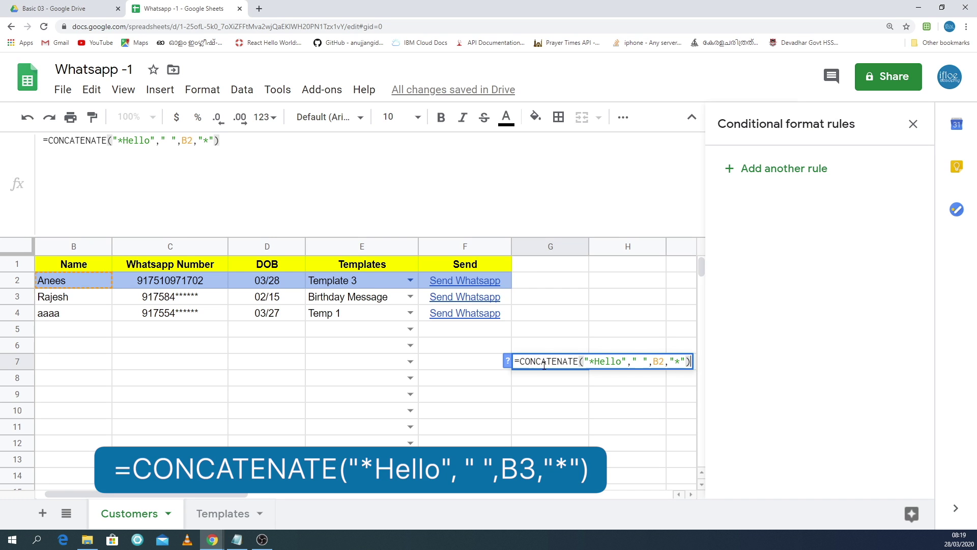
click(572, 387)
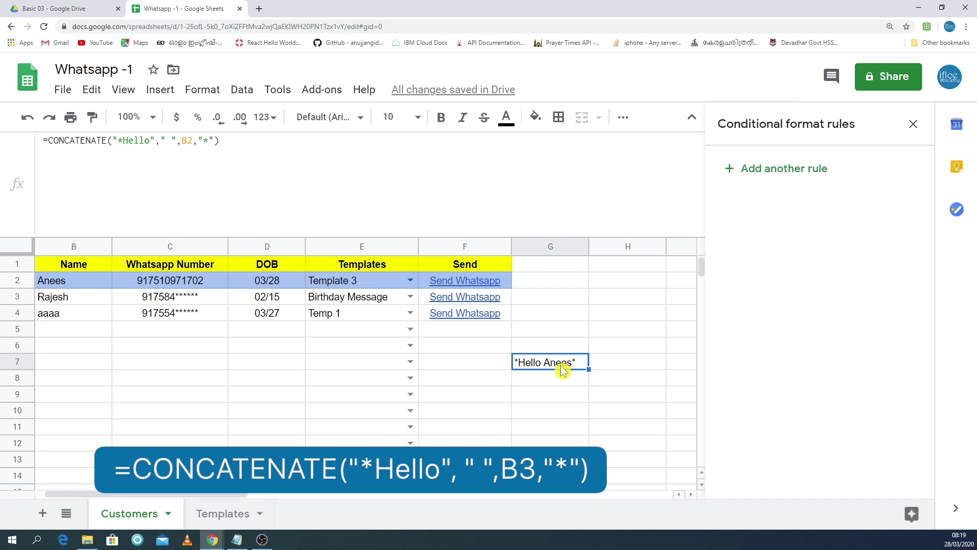
Cancel the G7 edit, keeping *Hello Anees*, and display F2's HYPERLINK formula.
double_click(562, 367)
click(547, 361)
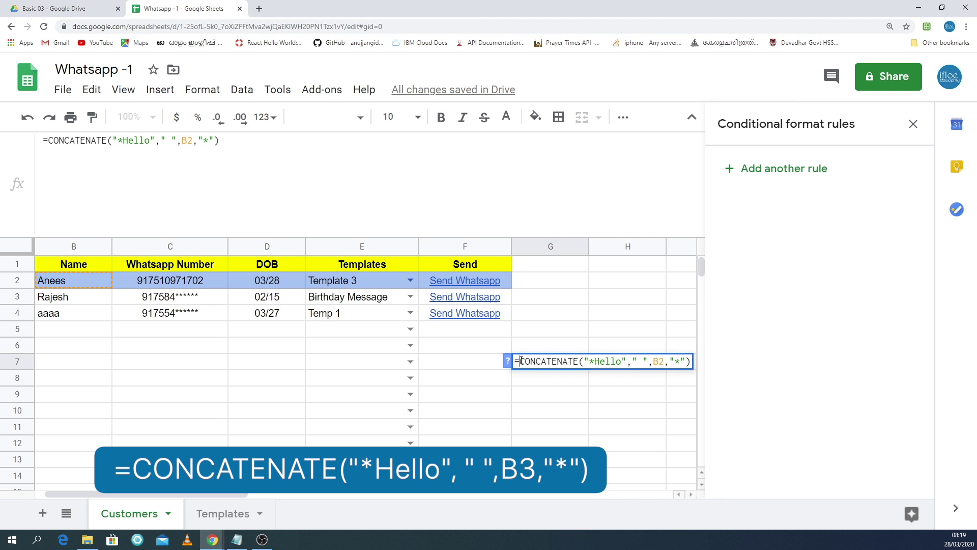
drag(520, 361, 742, 367)
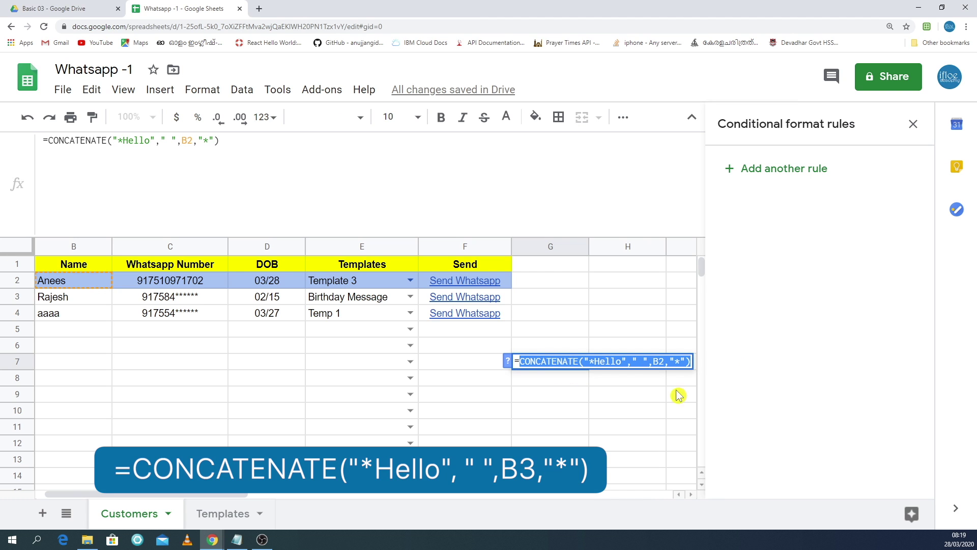
click(576, 416)
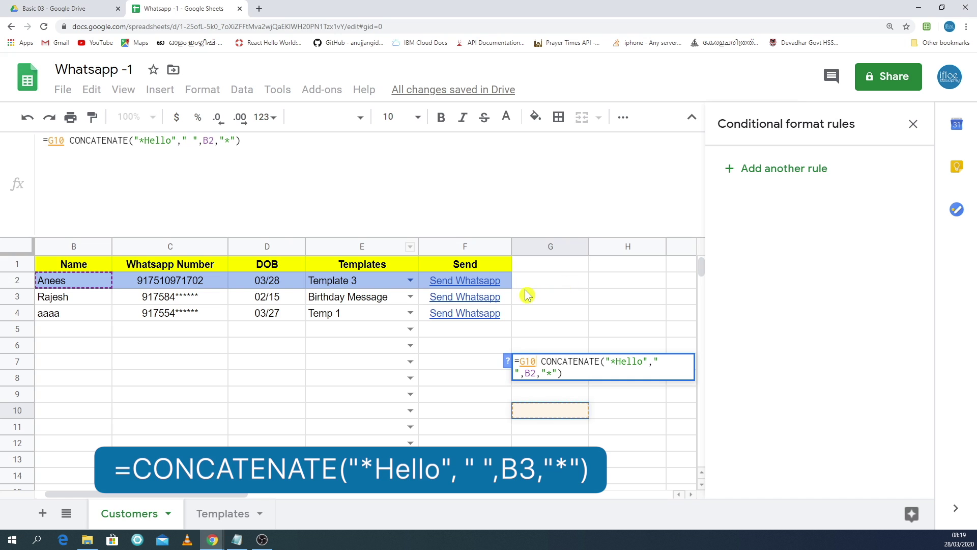
click(507, 281)
key(BackSpace)
key(BackSpace)
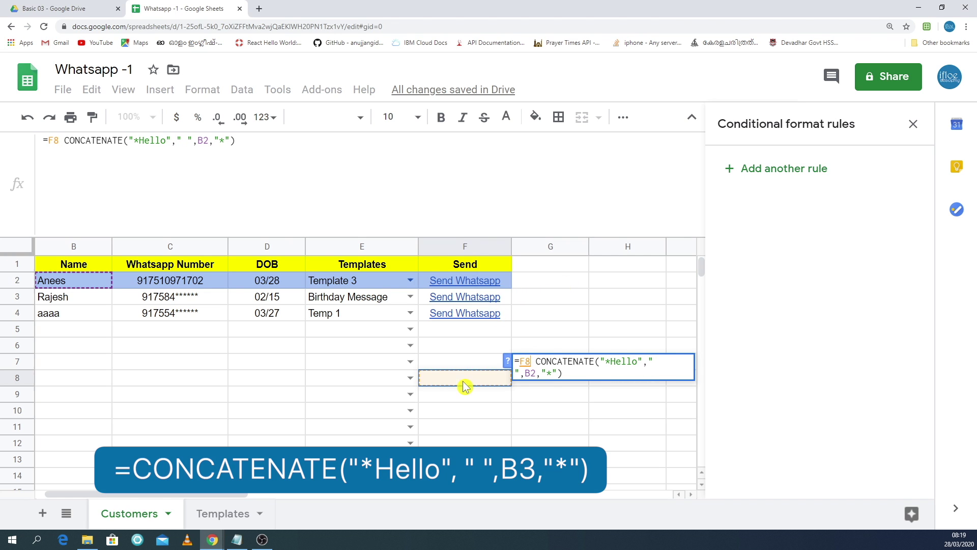
key(Escape)
click(505, 280)
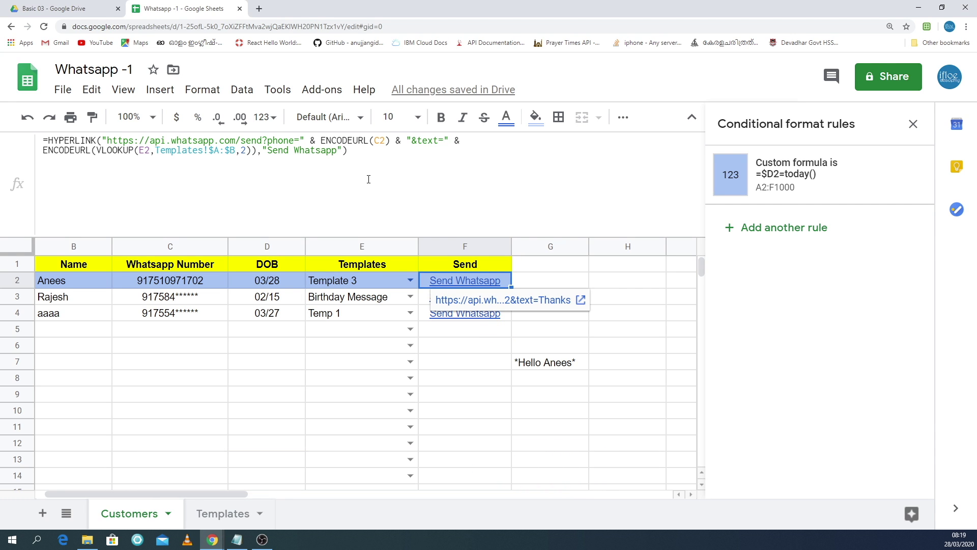
click(97, 150)
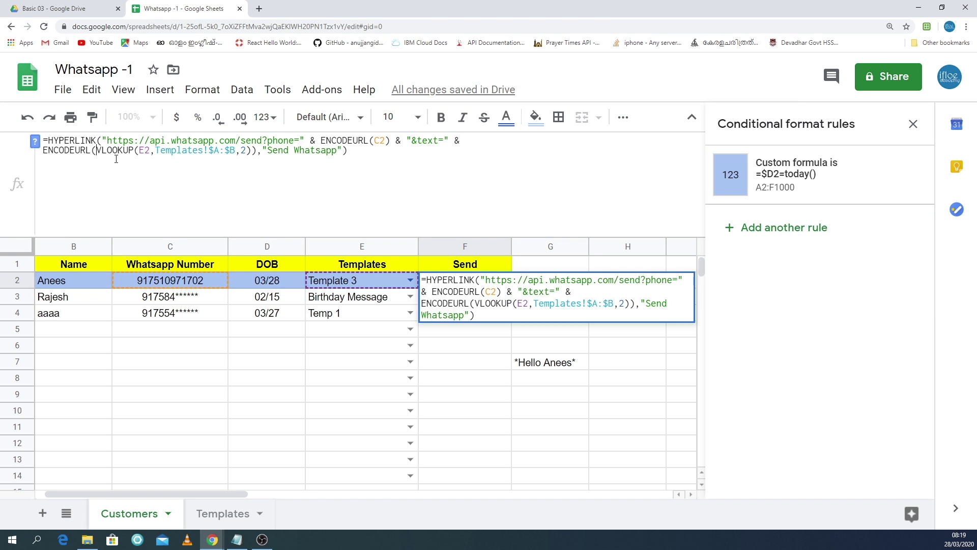
drag(96, 149, 248, 150)
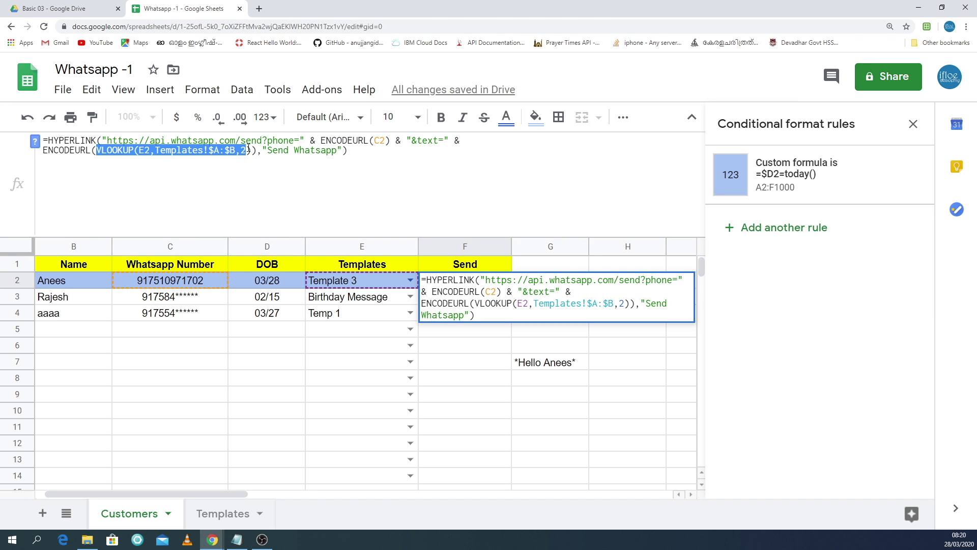
drag(247, 150, 253, 149)
click(502, 366)
click(558, 368)
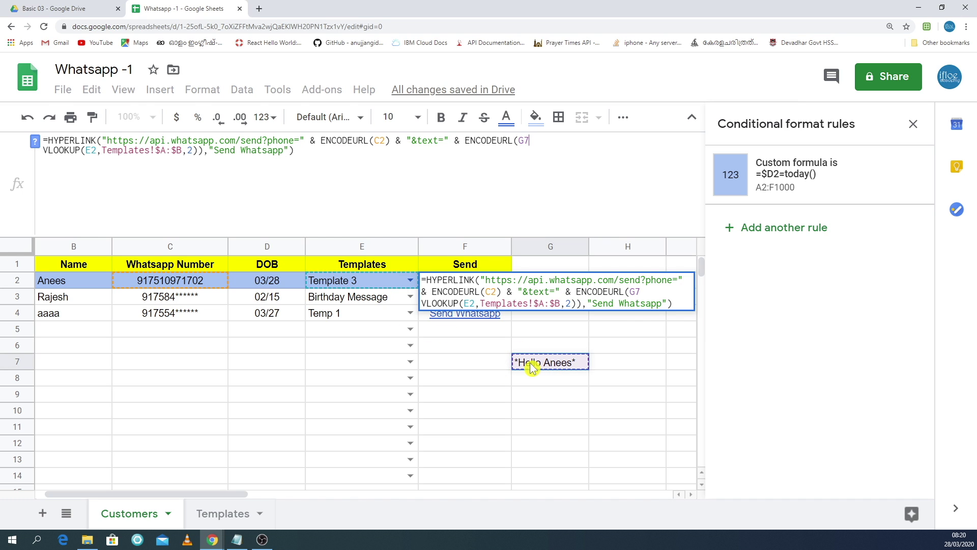
click(532, 392)
click(471, 352)
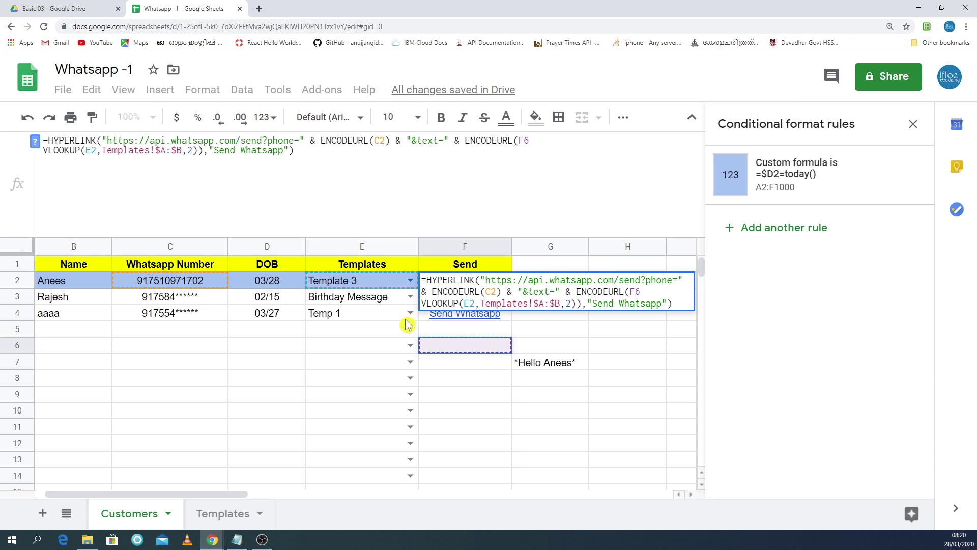
click(476, 359)
click(529, 363)
double_click(529, 363)
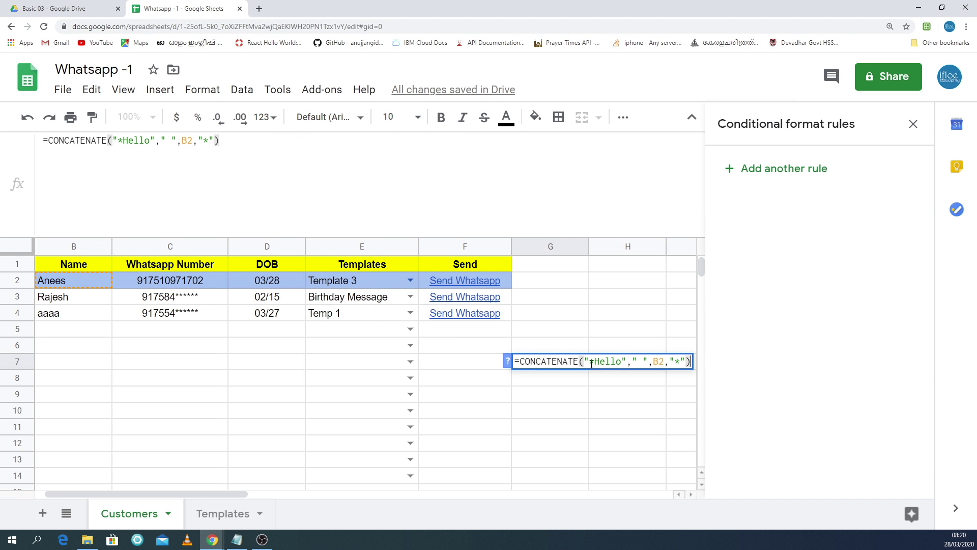
drag(521, 361, 655, 364)
key(ctrl+c)
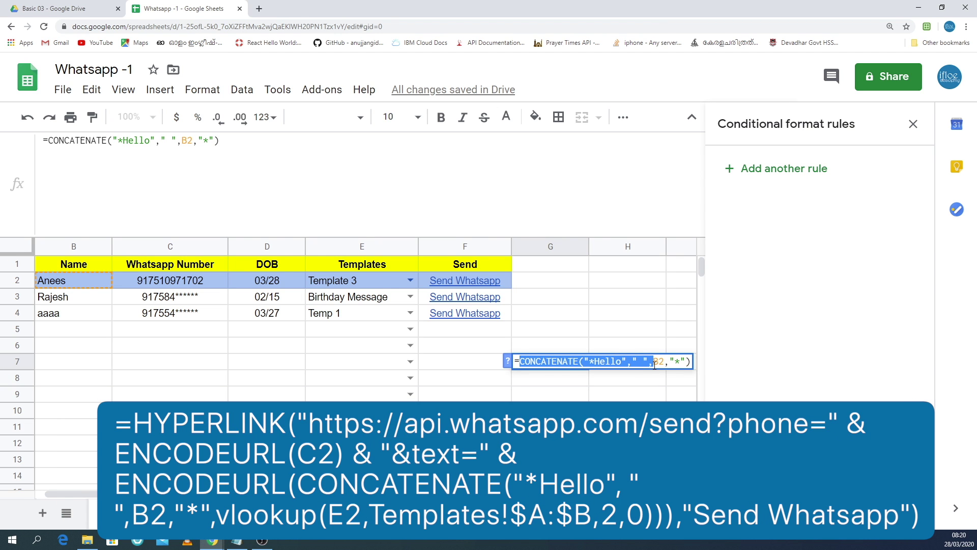
click(463, 395)
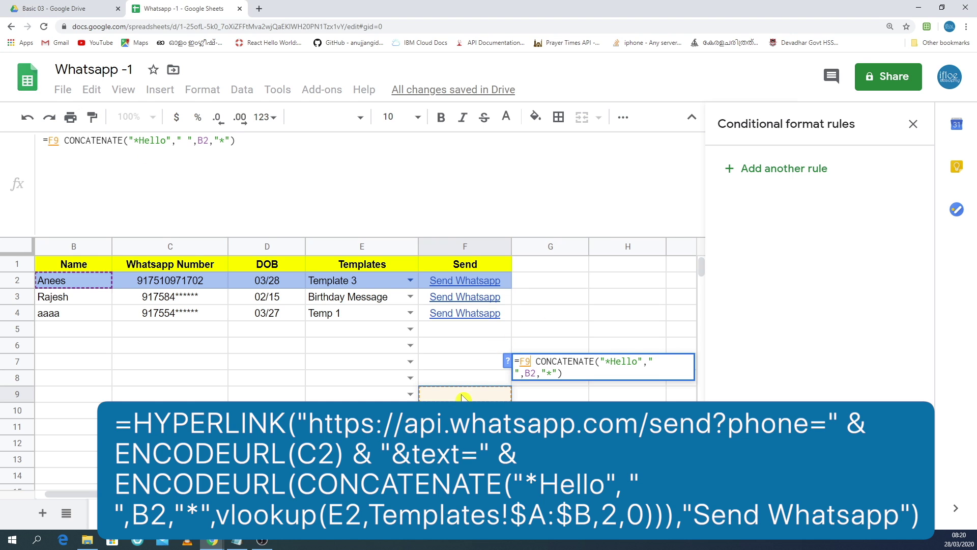
click(506, 283)
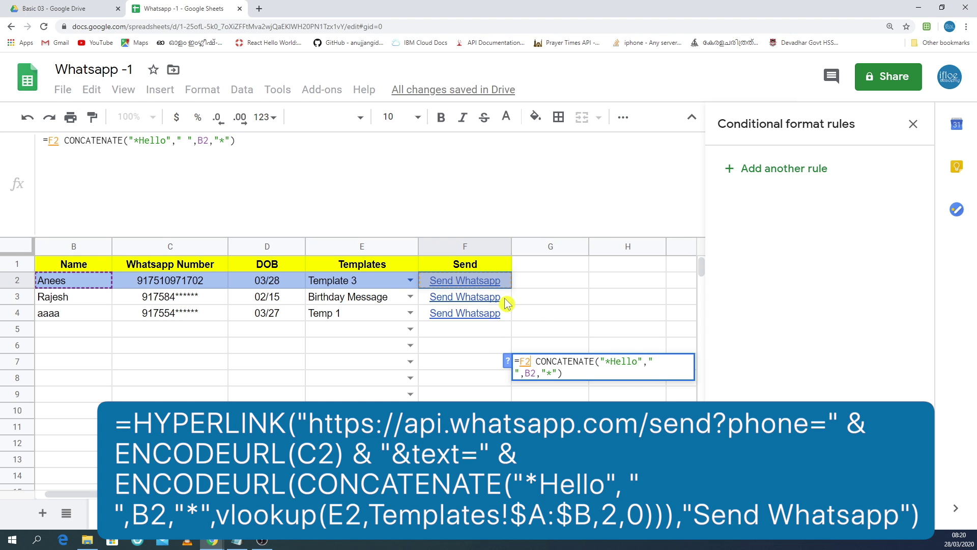
mouse_move(465, 280)
key(Escape)
click(502, 279)
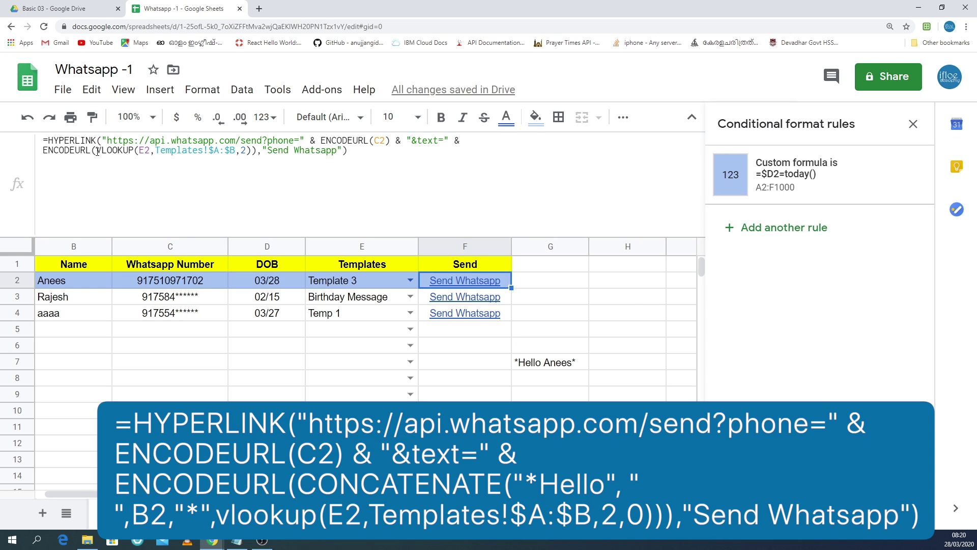
Wrap F2's VLOOKUP in CONCATENATE("*Hello"," ","*",...) so the message starts with the greeting.
click(96, 151)
drag(96, 151, 252, 157)
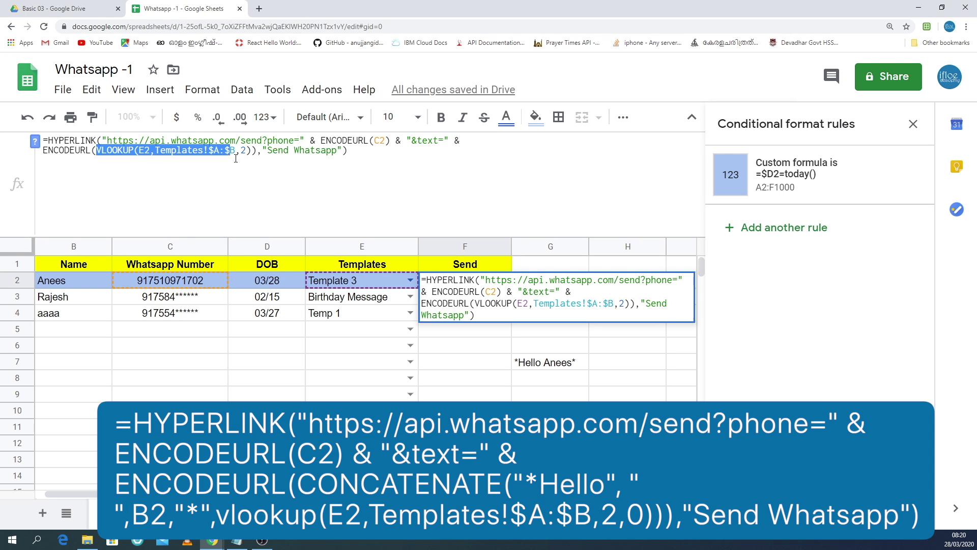
click(98, 151)
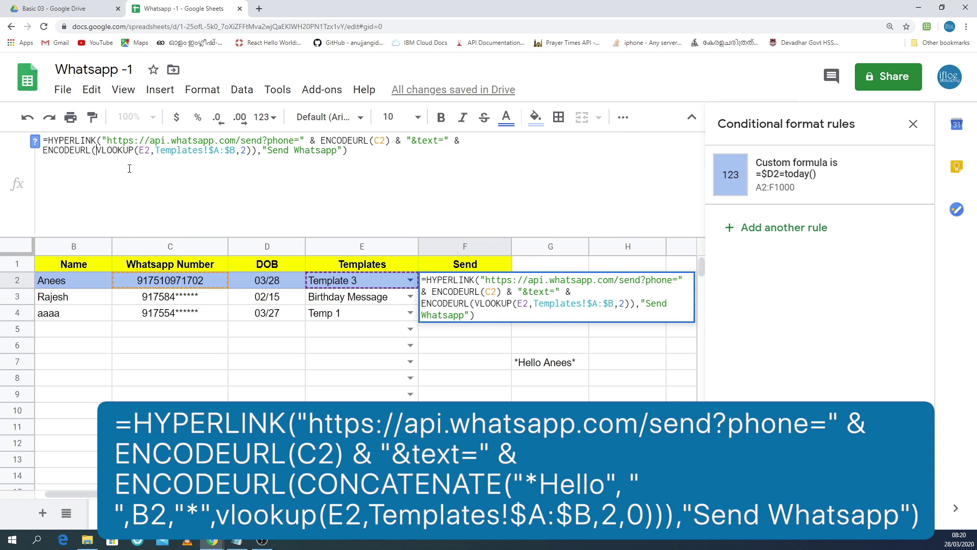
key(ctrl+v)
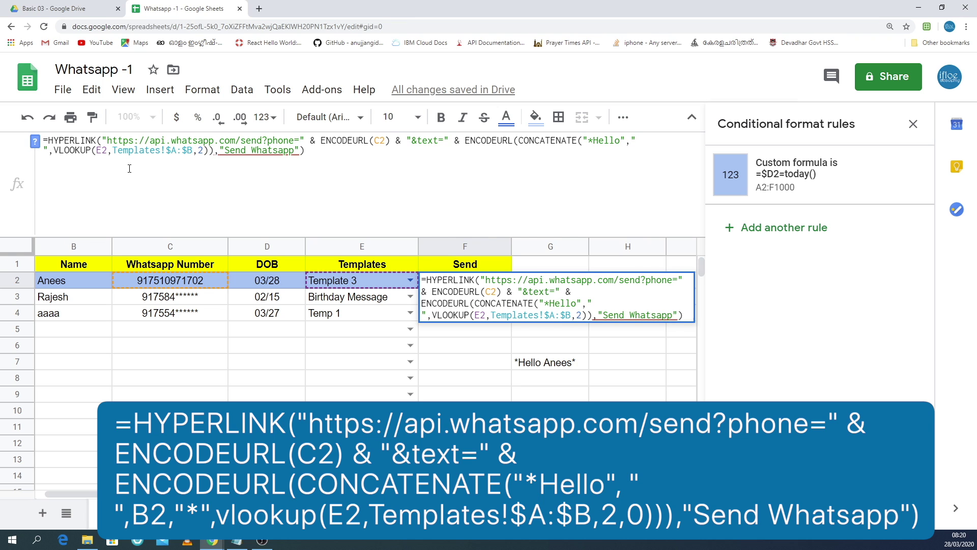
text(",)
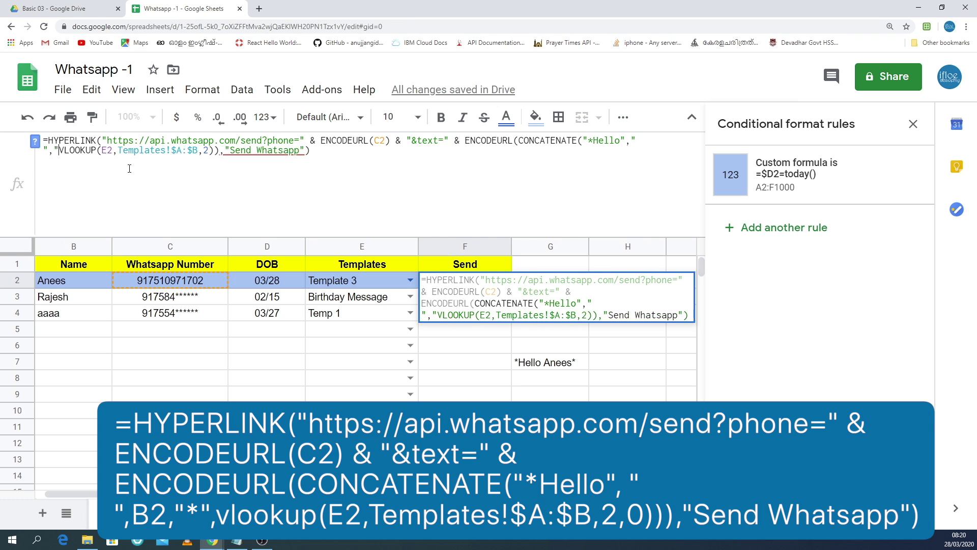
text(")
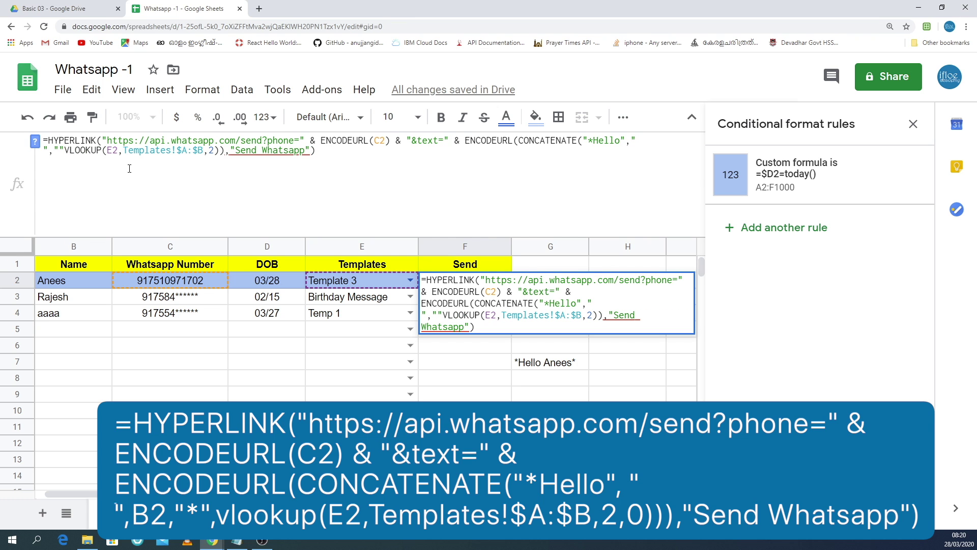
text(*")
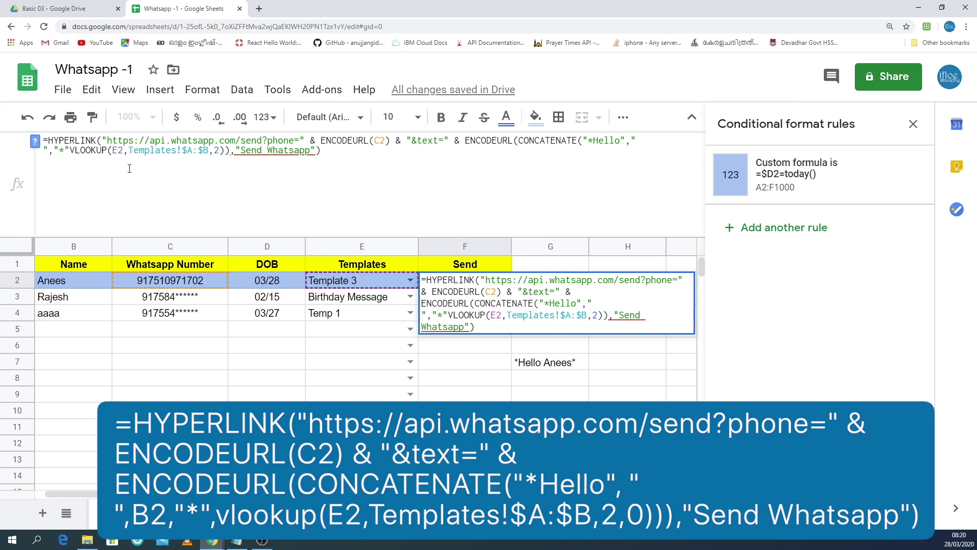
text(,)
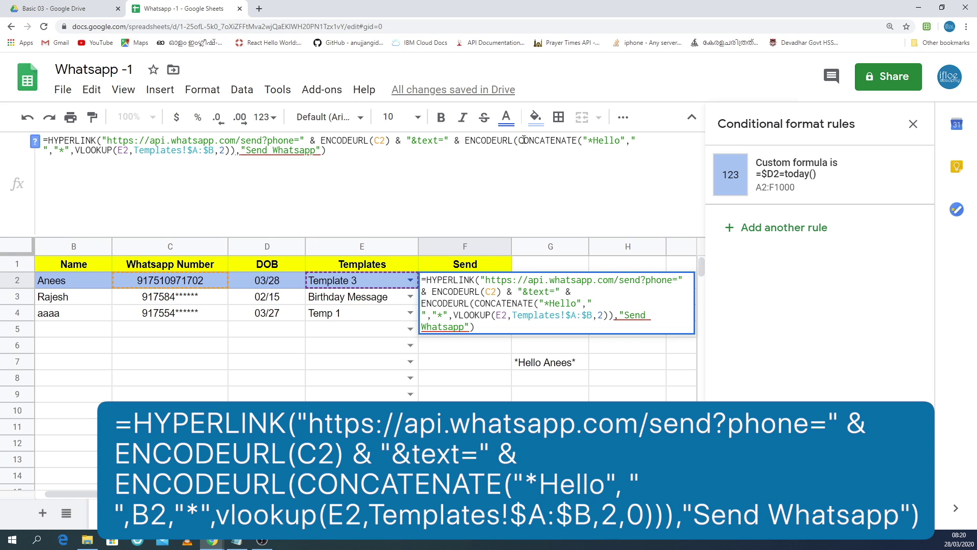
click(231, 151)
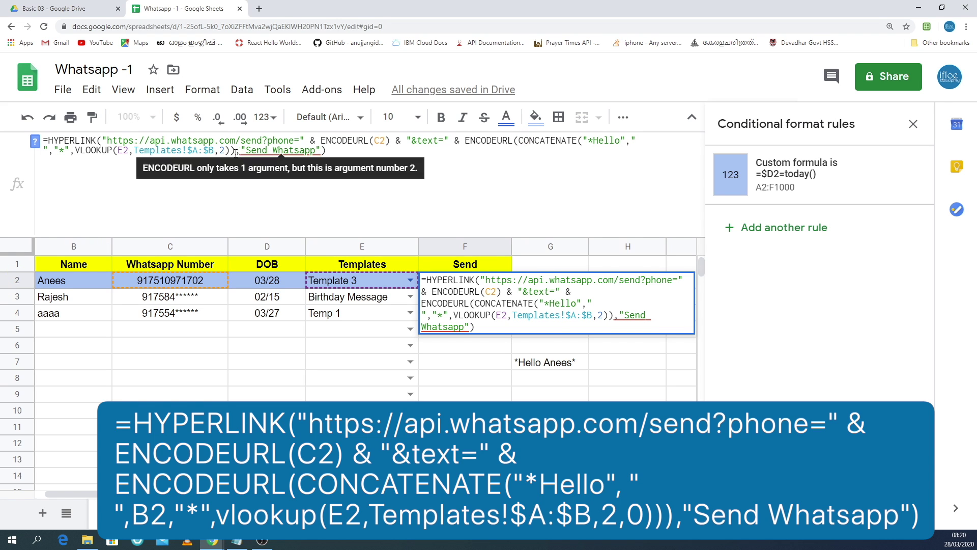
text())
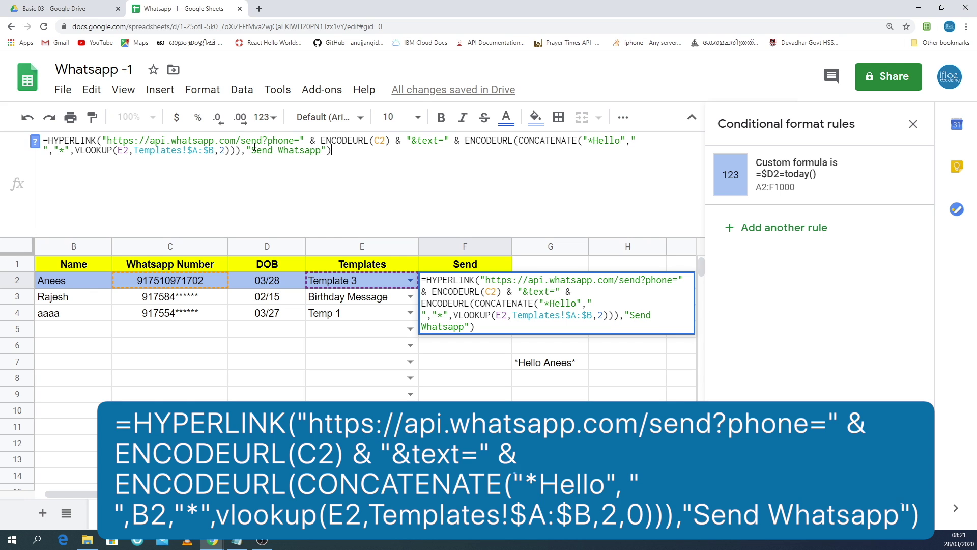
key(Return)
click(497, 379)
click(509, 281)
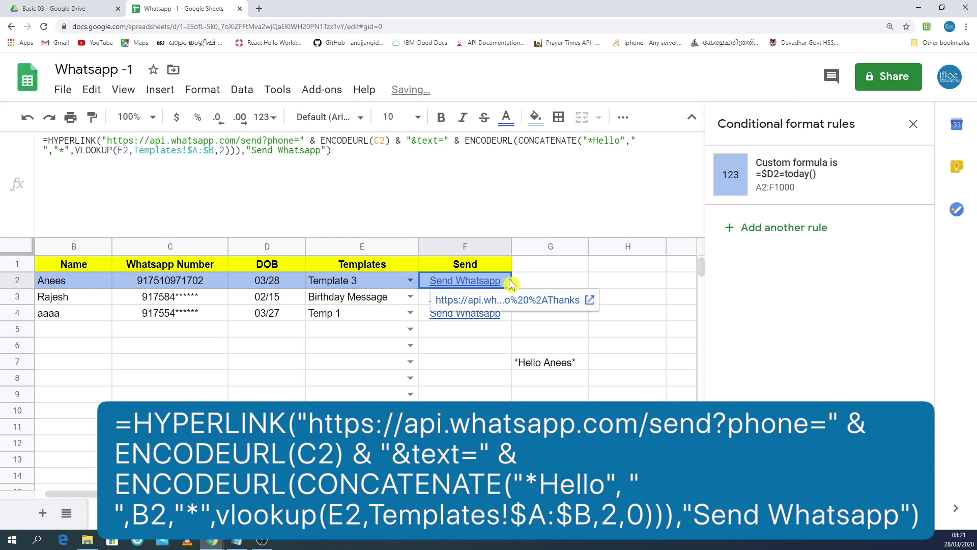
click(574, 299)
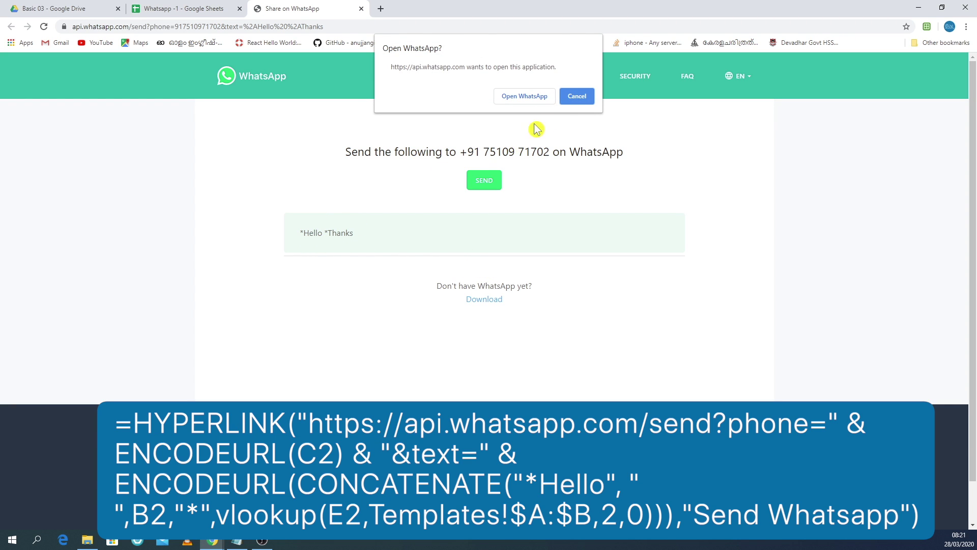
click(575, 98)
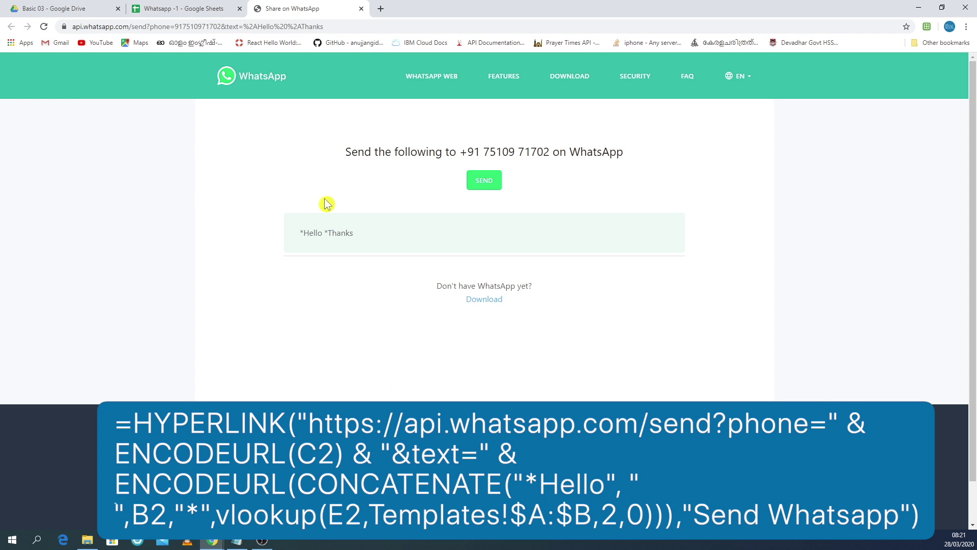
click(360, 9)
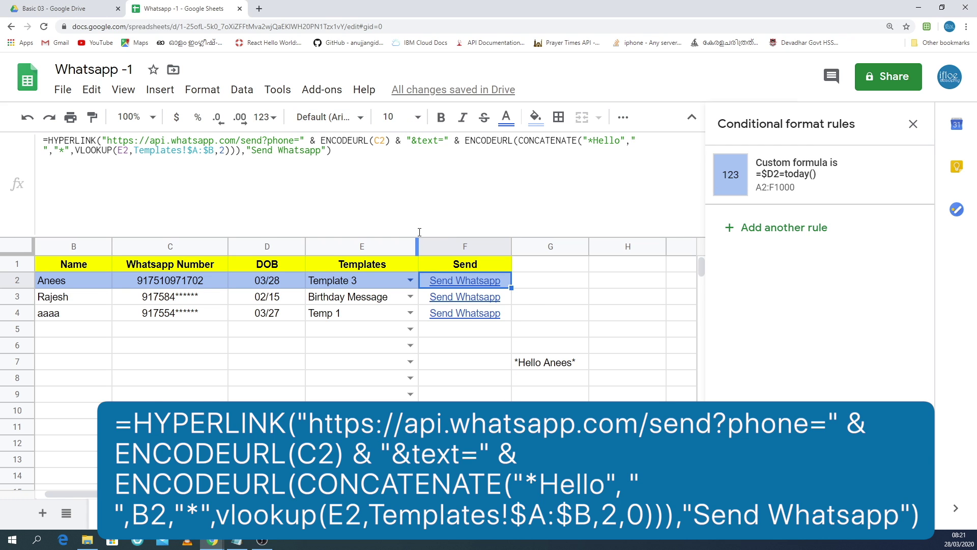
Copy the CONCATENATE greeting text from G7's formula, leaving G7 unchanged.
click(303, 171)
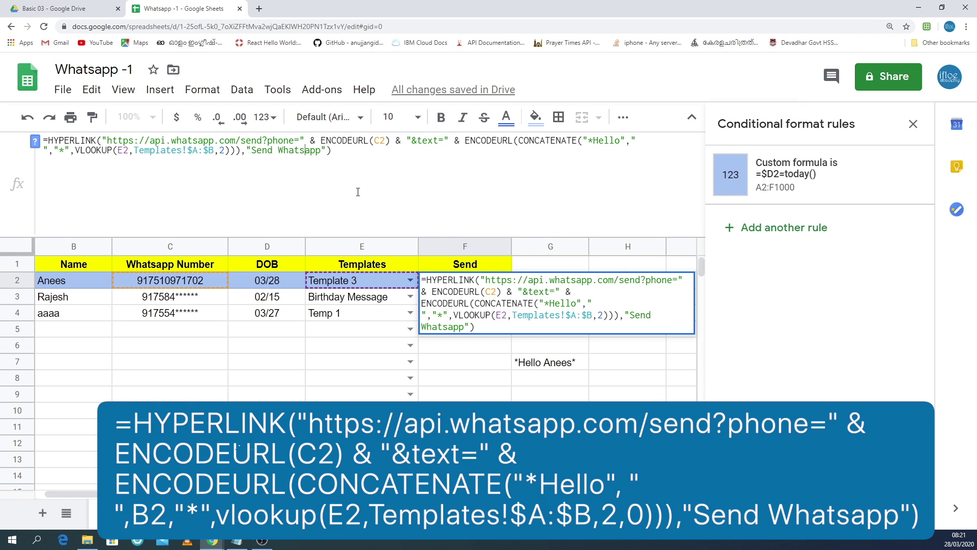
double_click(528, 362)
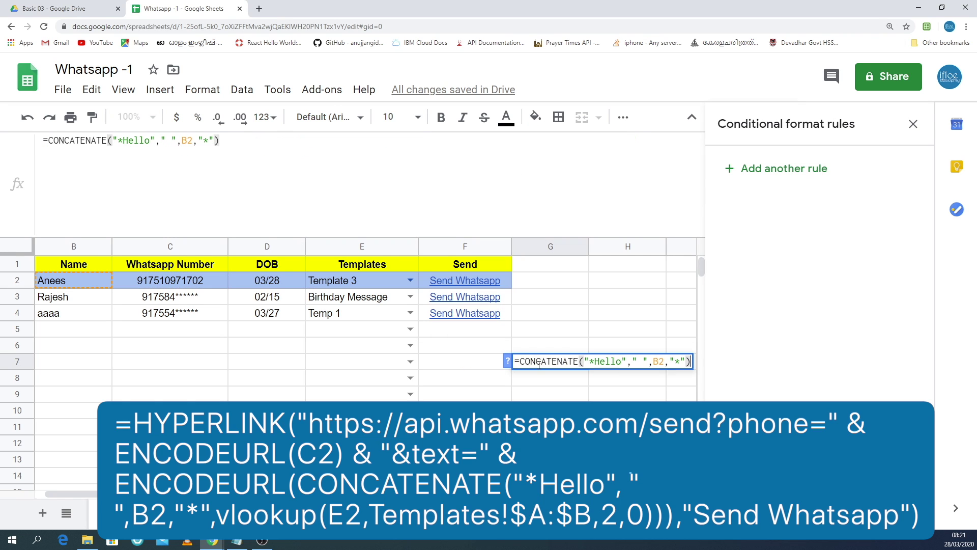
drag(521, 362, 683, 363)
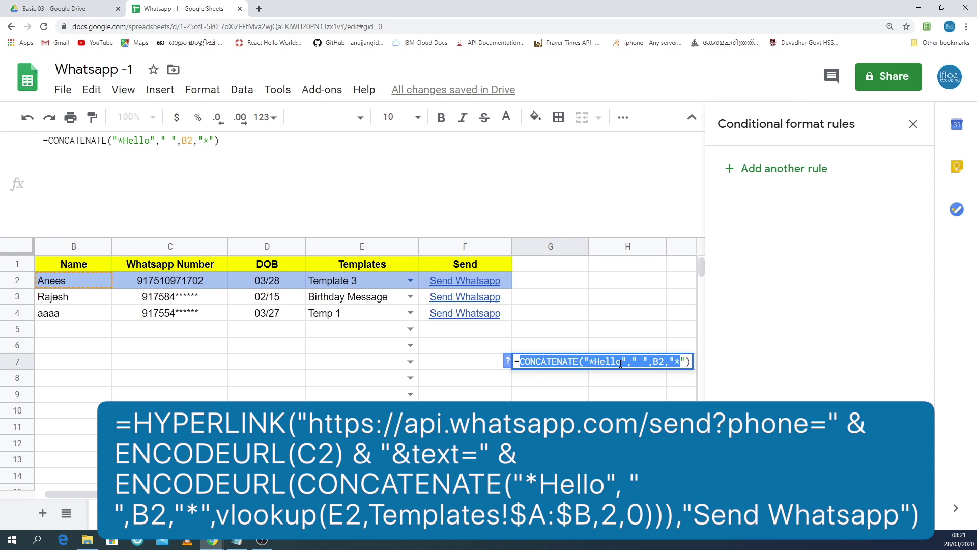
click(524, 362)
drag(523, 362, 687, 360)
key(ctrl+c)
key(Return)
Paste the greeting with the B2 name into F2's message formula and confirm.
click(508, 280)
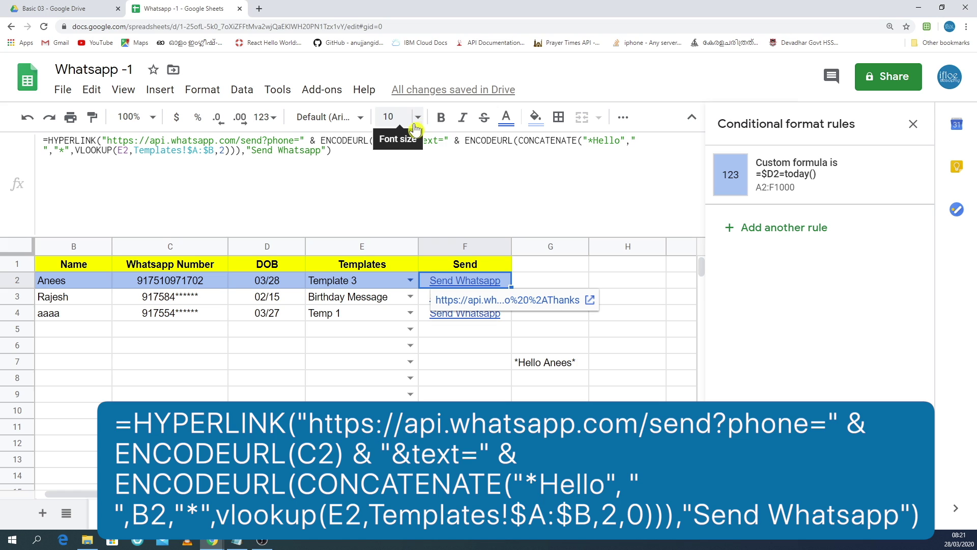
drag(520, 140, 70, 150)
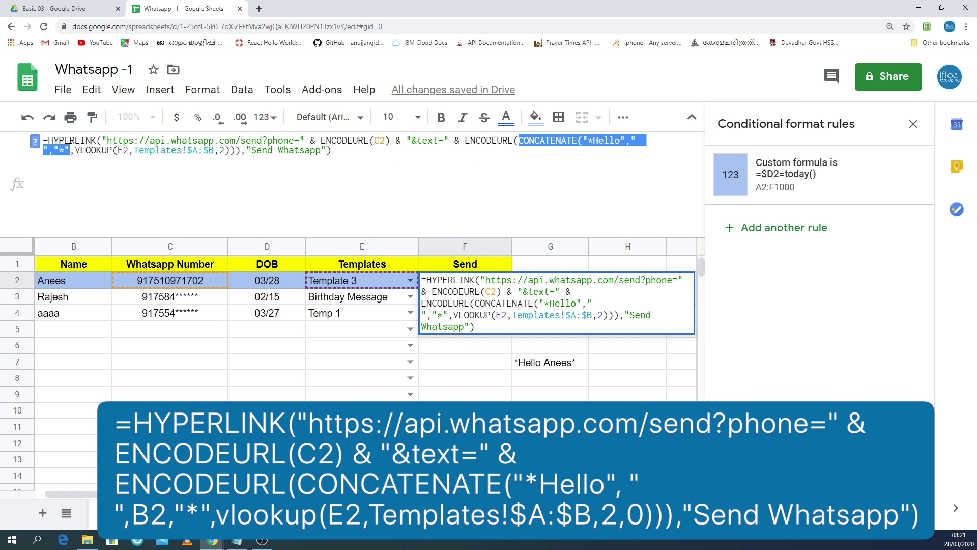
key(ctrl+v)
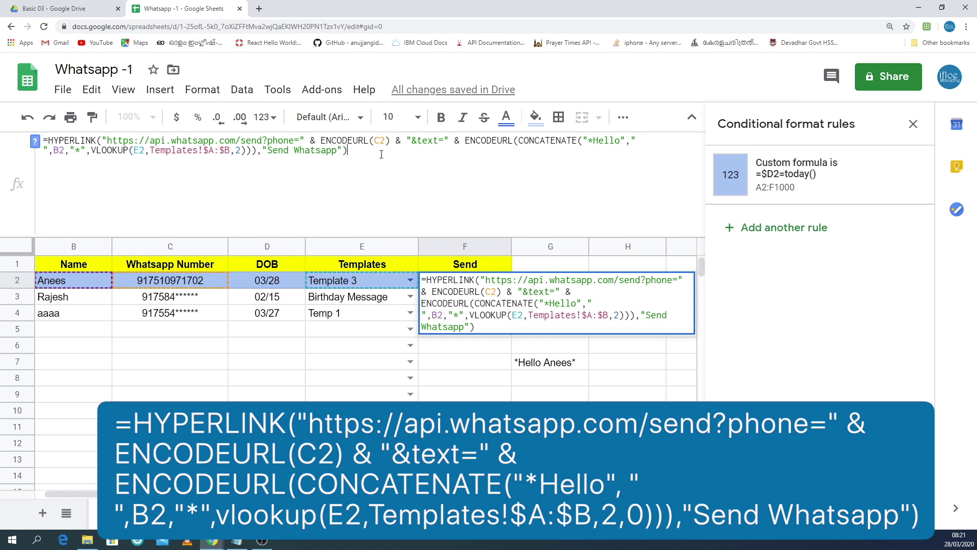
key(Return)
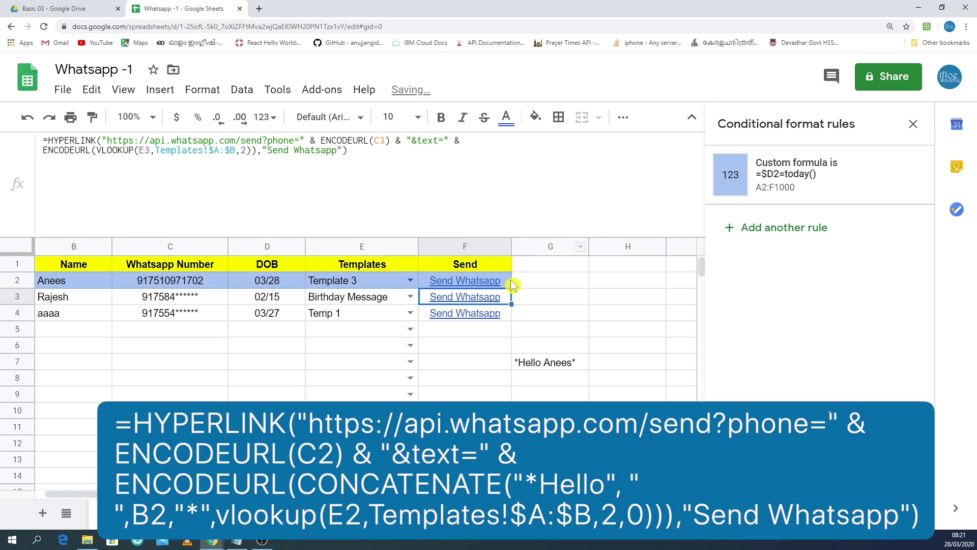
click(507, 280)
Open row 2's link to check the bold Hello greeting plus Thanks, then close it.
click(586, 300)
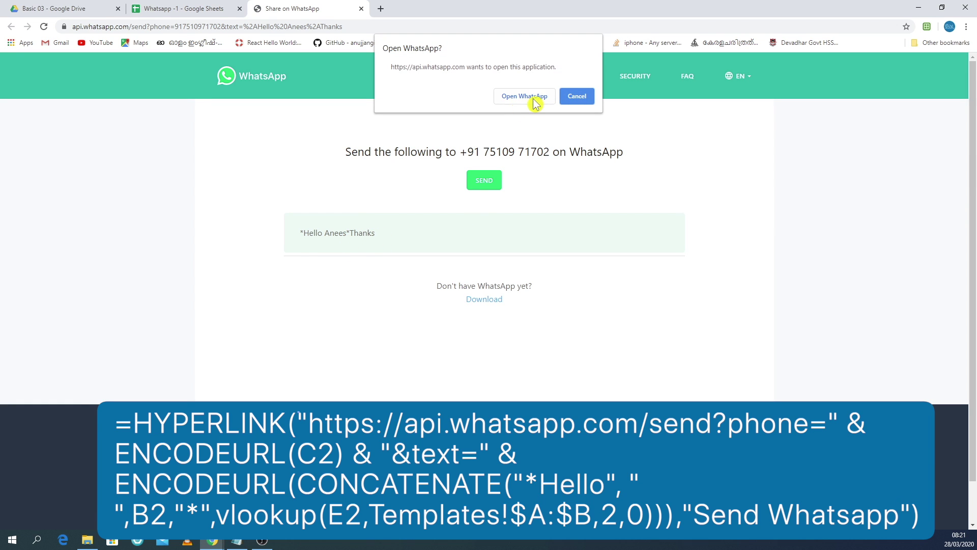
click(586, 98)
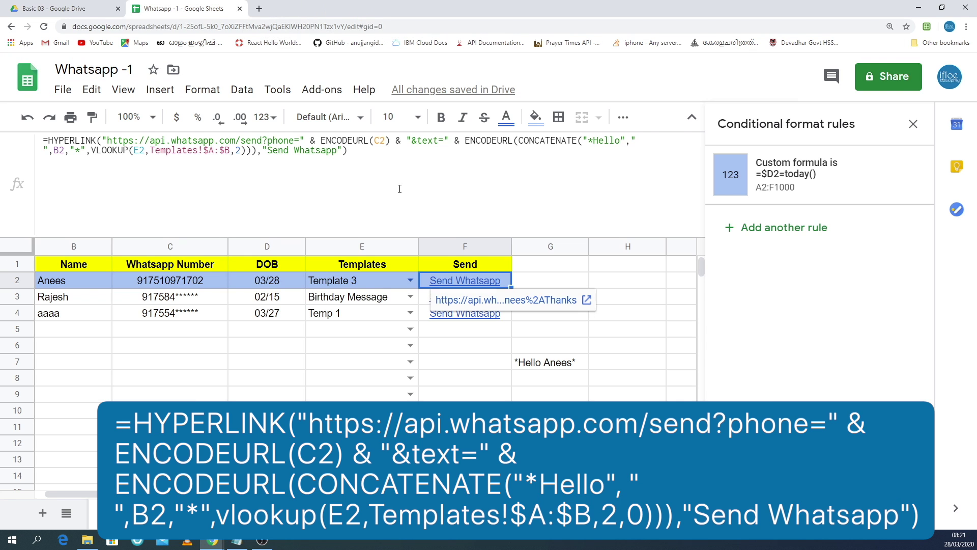
click(361, 9)
Set E2 to Birthday Message and verify the greeting plus birthday wish in WhatsApp.
click(410, 280)
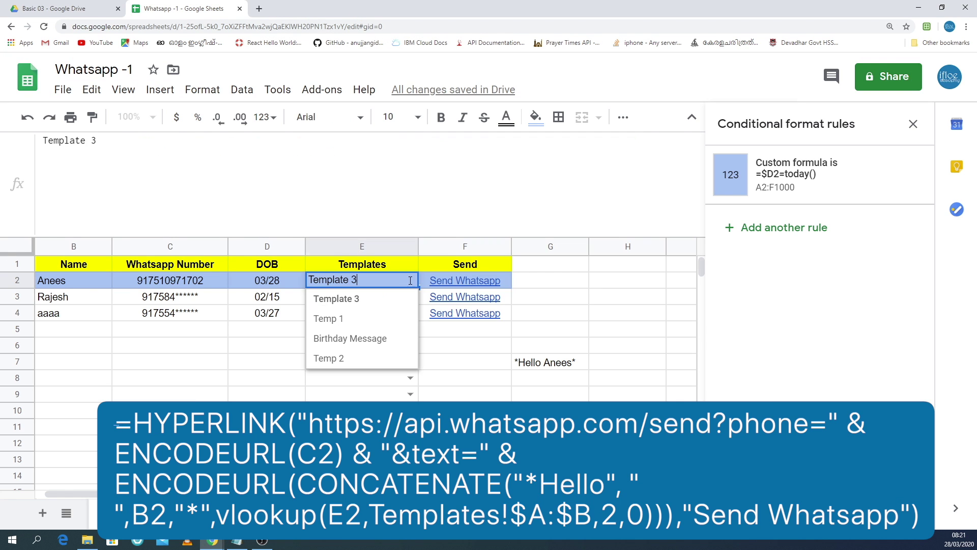
click(375, 338)
click(501, 281)
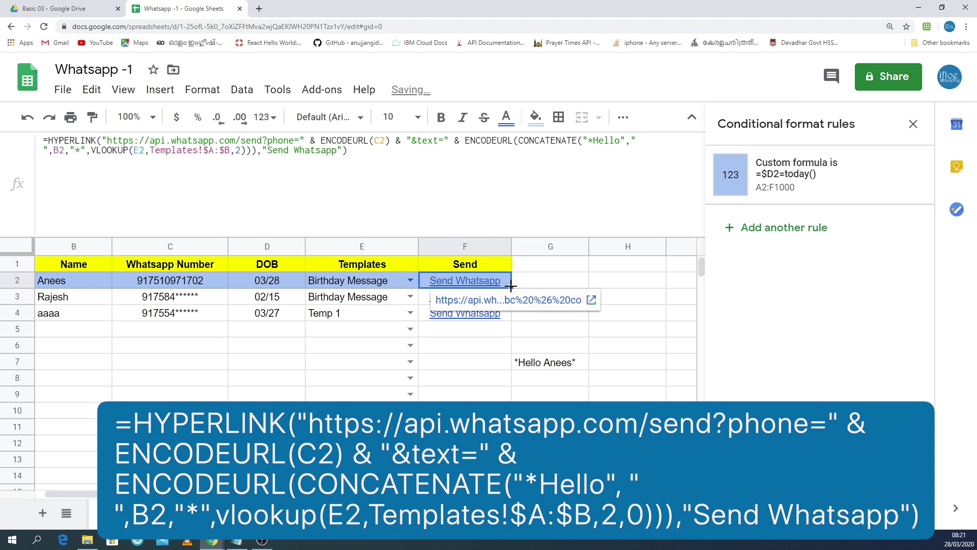
click(591, 300)
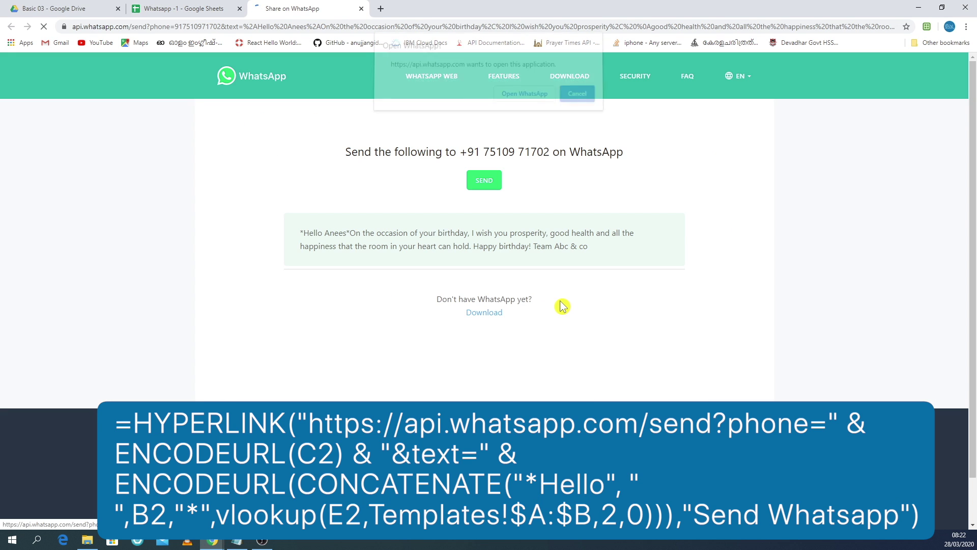
click(576, 96)
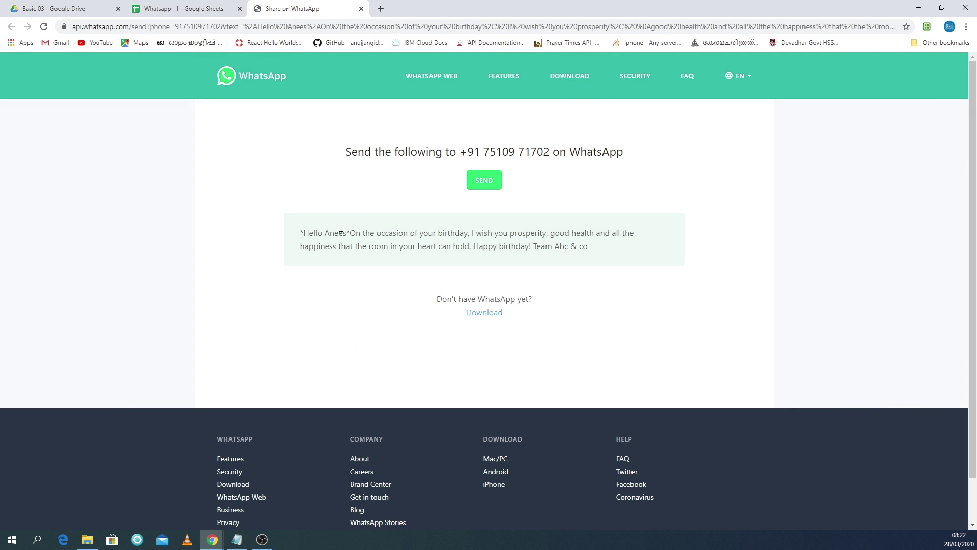
click(361, 9)
click(431, 382)
click(503, 281)
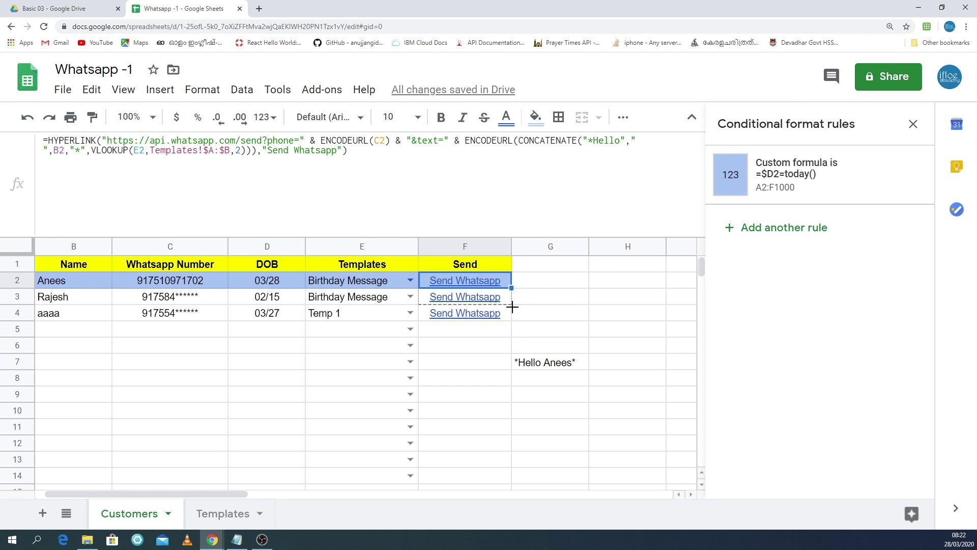
Fill F2's greeting formula down to F4 and recheck row 2's birthday message link.
drag(510, 288, 509, 313)
click(463, 351)
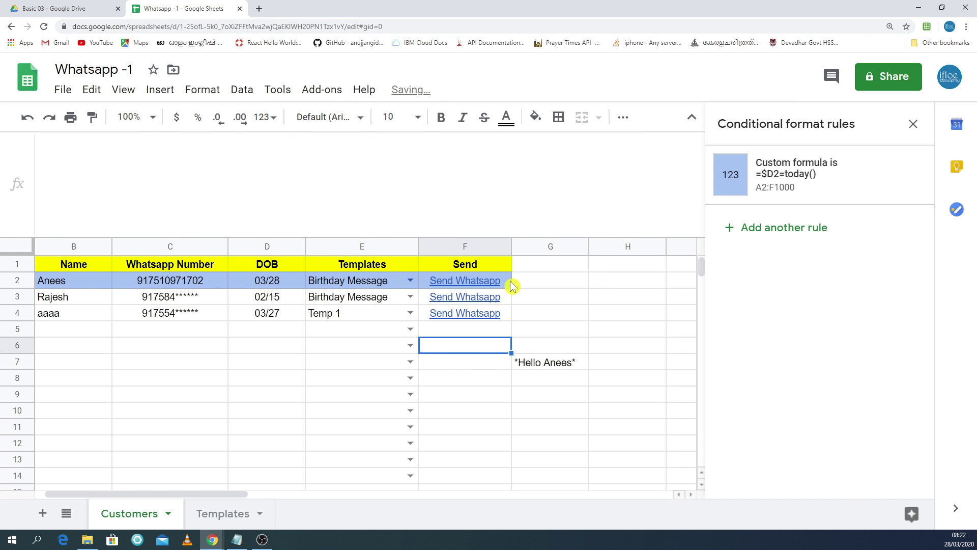
click(506, 283)
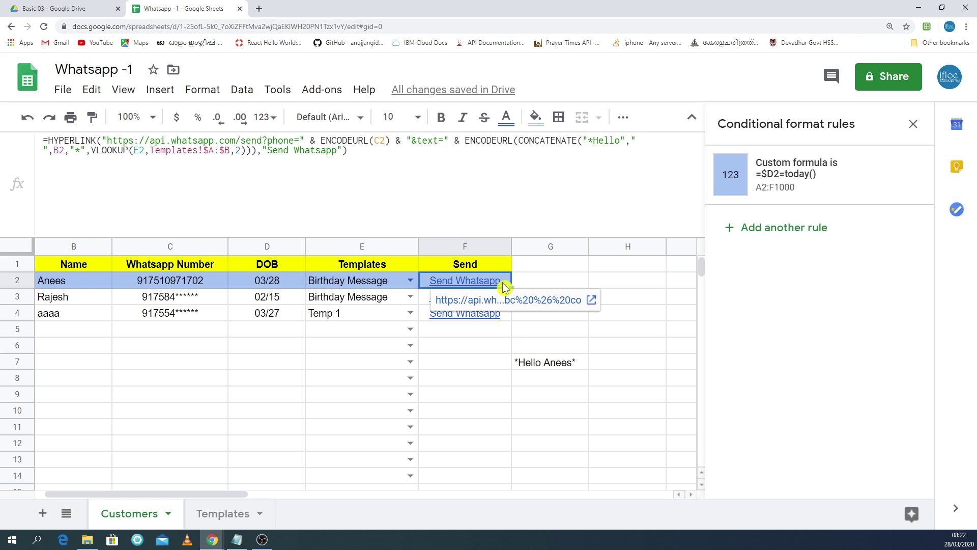
click(591, 301)
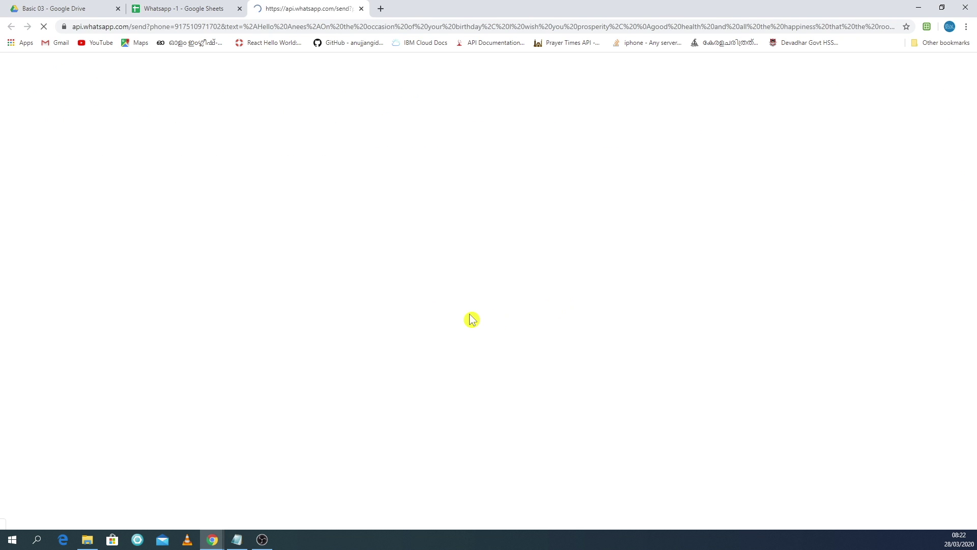
click(576, 95)
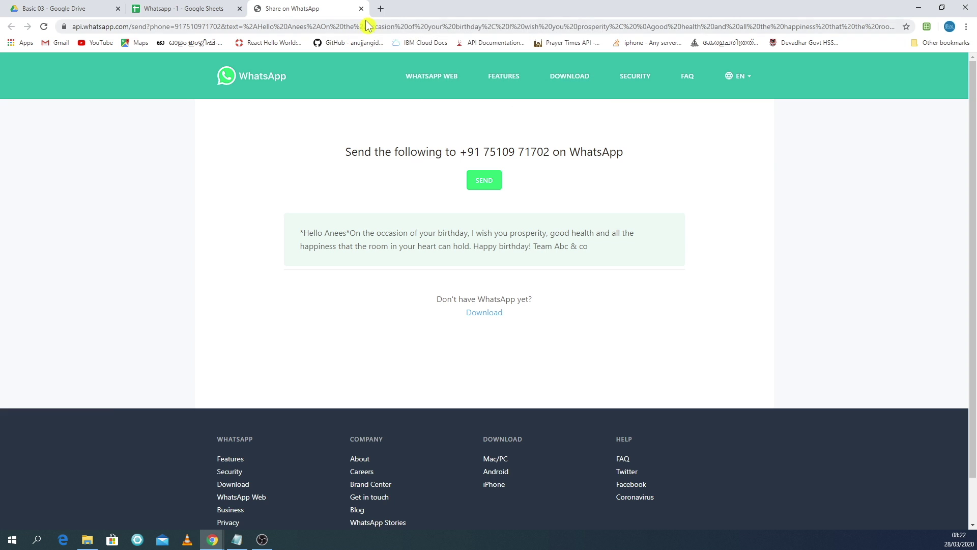
click(361, 8)
Open row 3's link to confirm its named greeting and birthday wish, then close it.
click(503, 340)
click(502, 304)
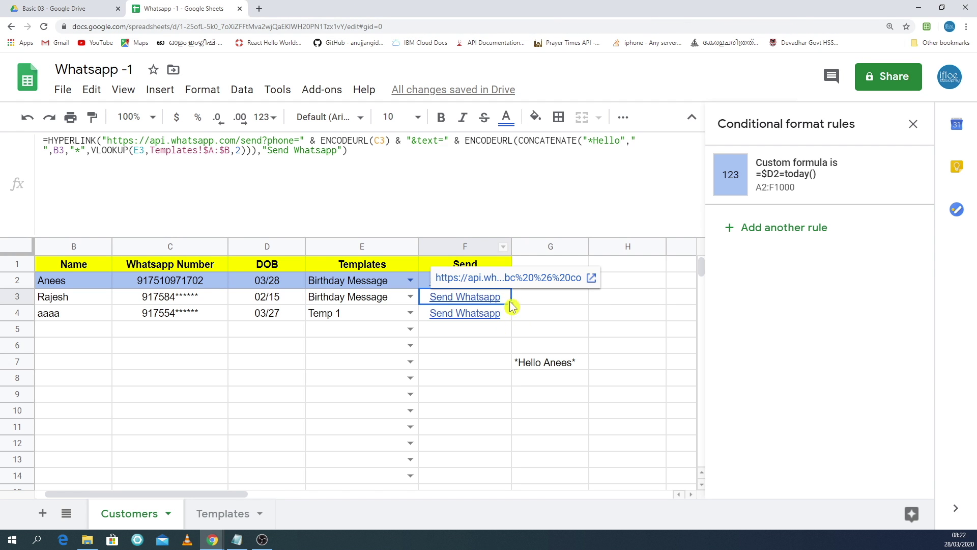
click(591, 280)
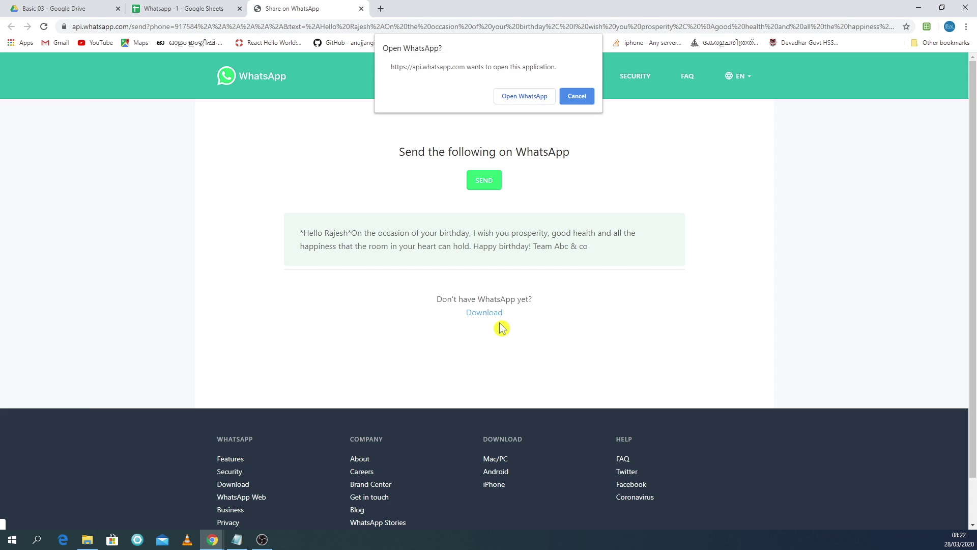
click(577, 96)
key(ctrl+w)
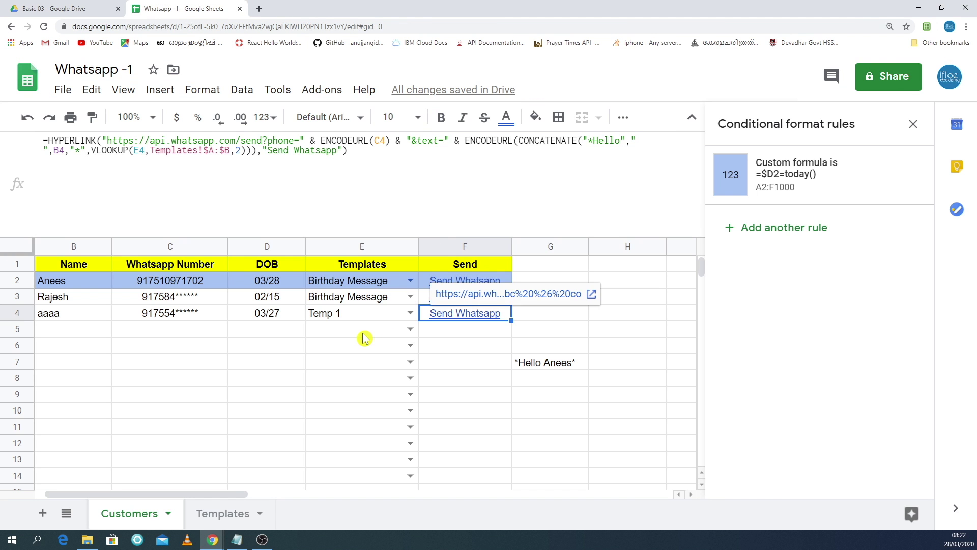
click(338, 372)
scroll(338, 375, down, 1)
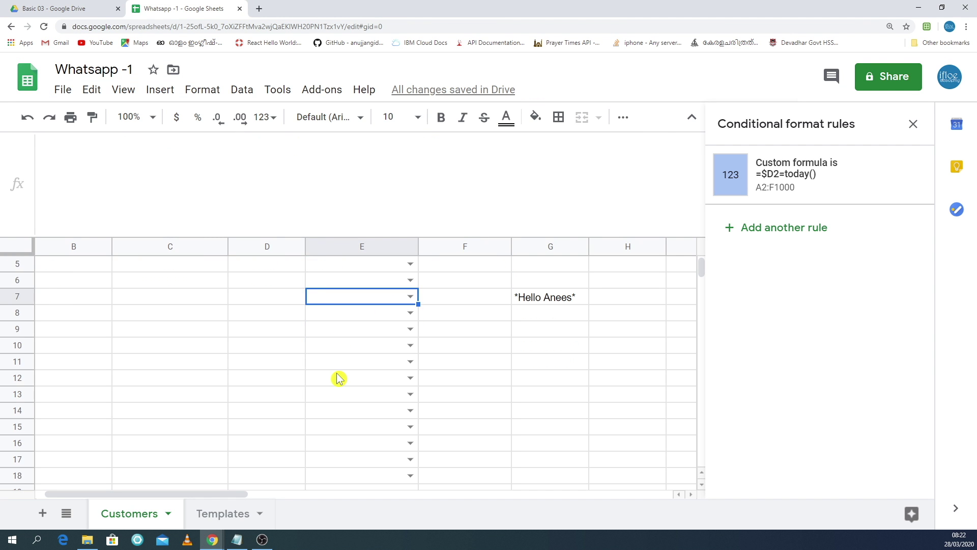
scroll(339, 377, up, 1)
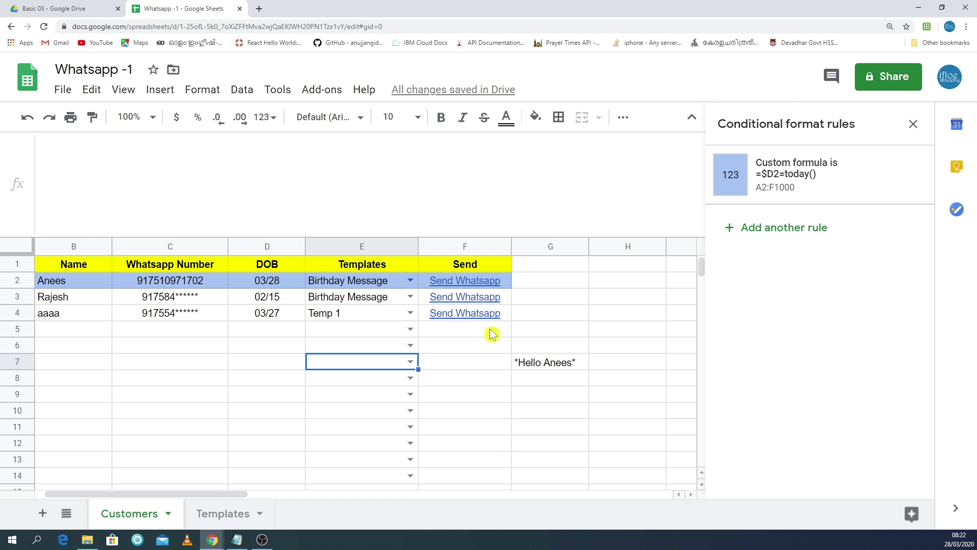
click(470, 346)
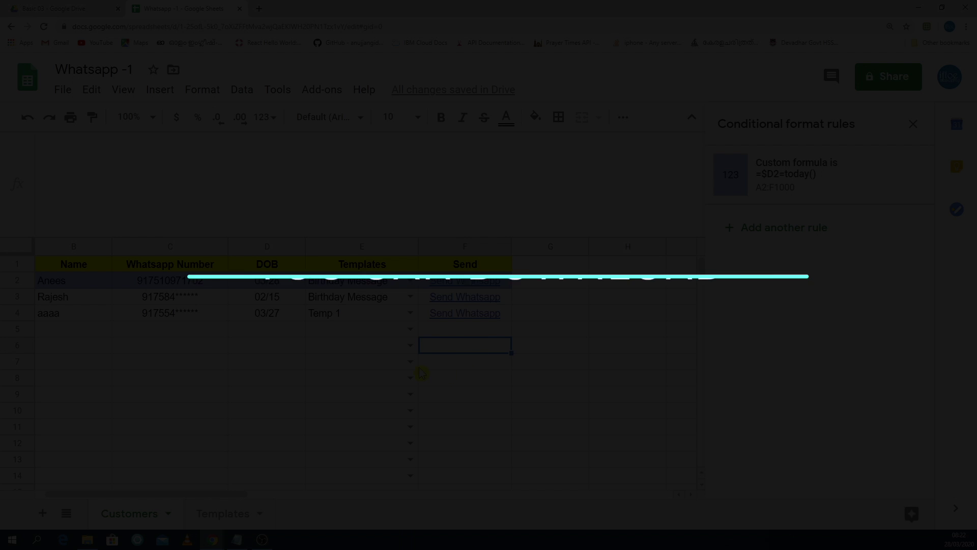
click(438, 376)
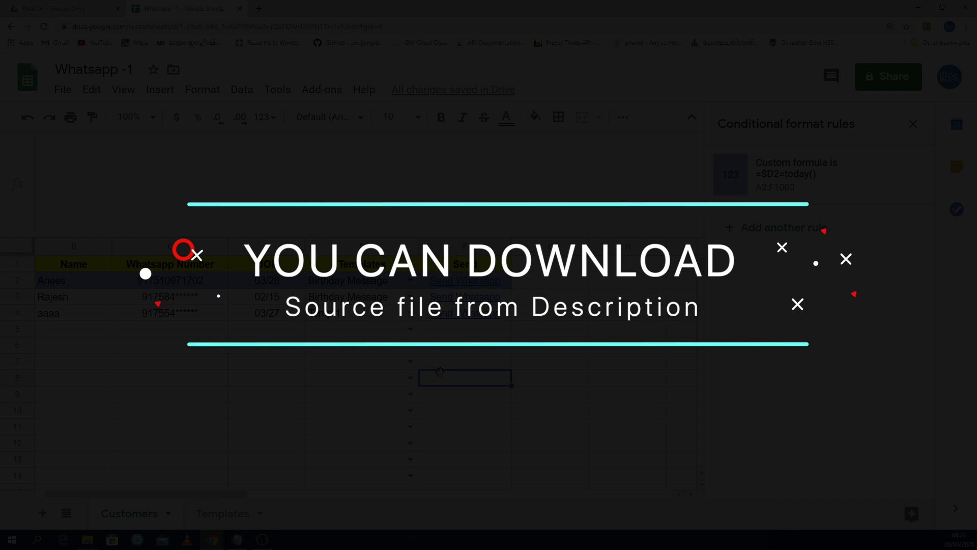